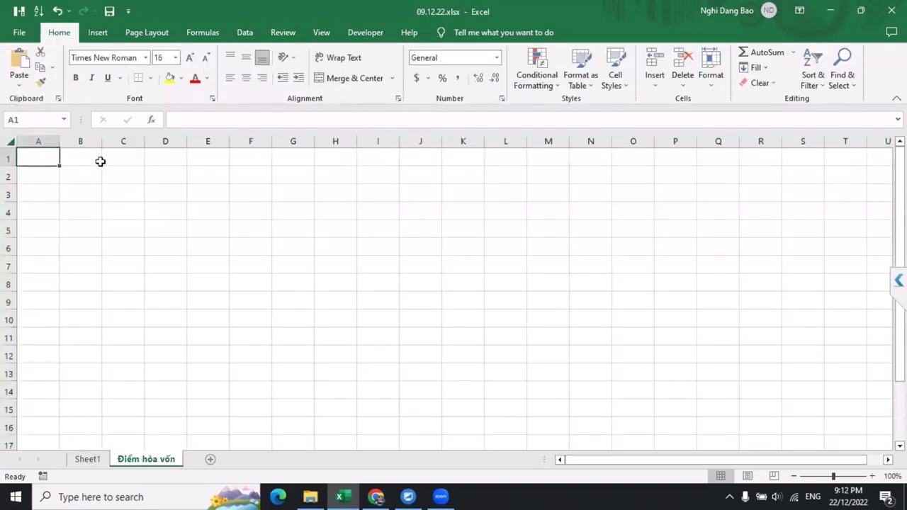
Step: Enter the title "Bài toán xây dựng điểm hòa vốn" in cell A1
{"action": "type", "text": "Bài toán xây d"}
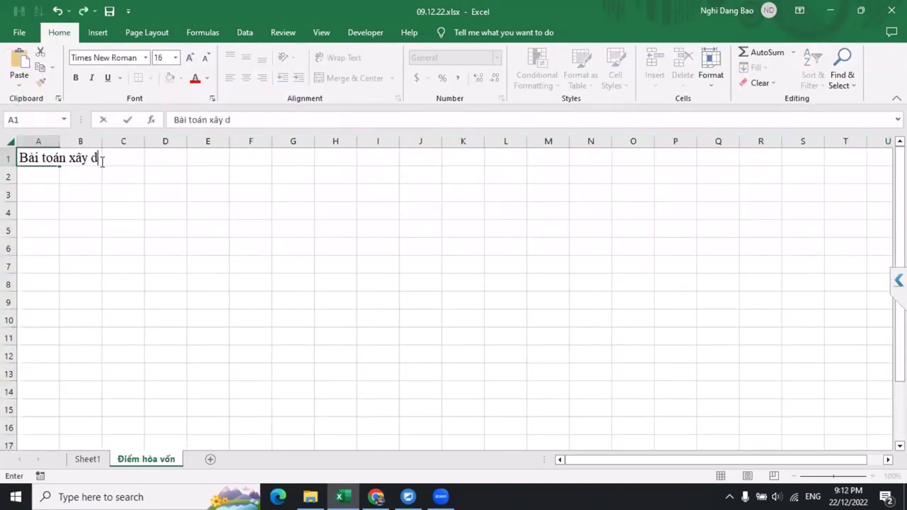
{"action": "type", "text": "ựng điểm hoàn"}
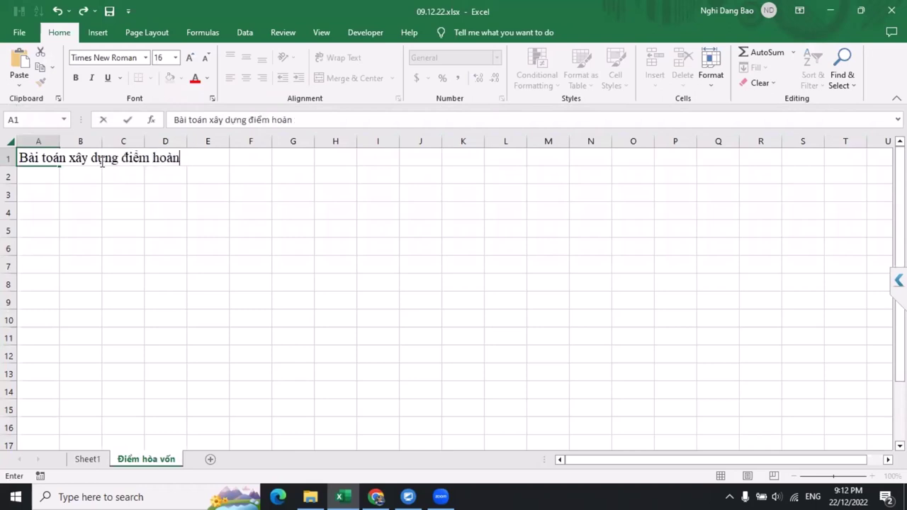
{"action": "type", "text": " vốn"}
{"action": "key", "text": "Return"}
Step: Enter "- Cho 1 mặt hàng" in A2 and "- Cho nhiều mặt hàng" in A3 as text
{"action": "type", "text": "'-"}
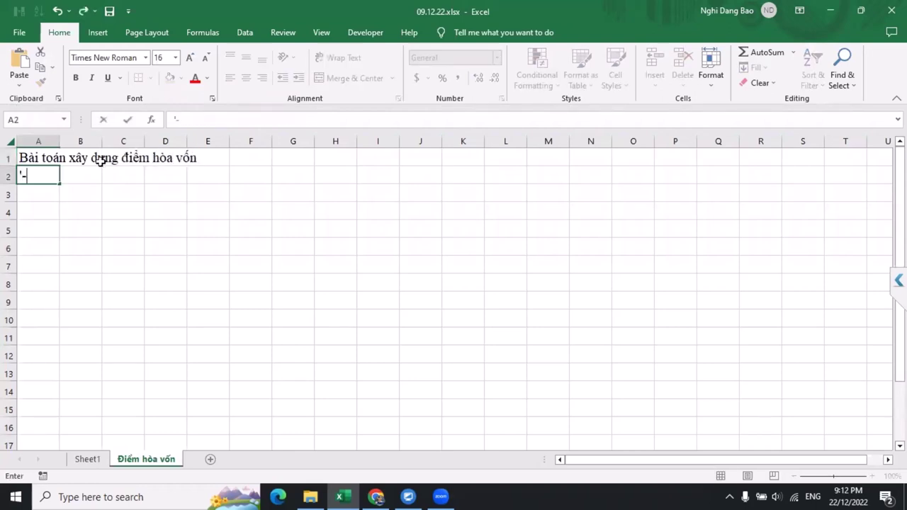
{"action": "type", "text": " Cho 1"}
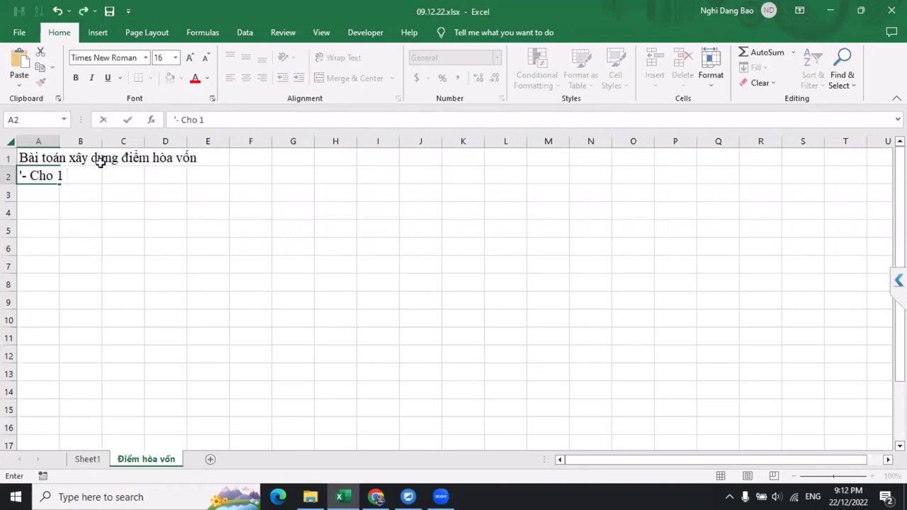
{"action": "type", "text": " mặt hàng"}
{"action": "key", "text": "Return"}
{"action": "type", "text": "'- C"}
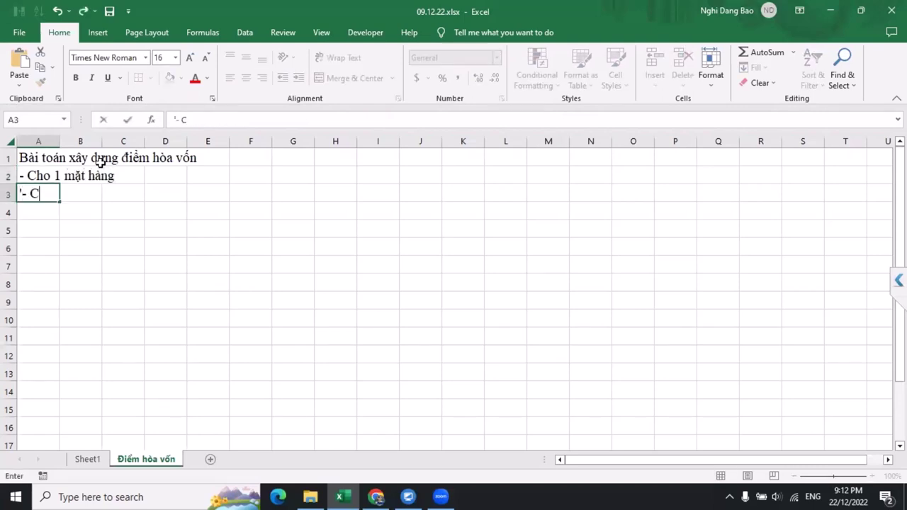
{"action": "type", "text": "ho nheieu mặt hàng"}
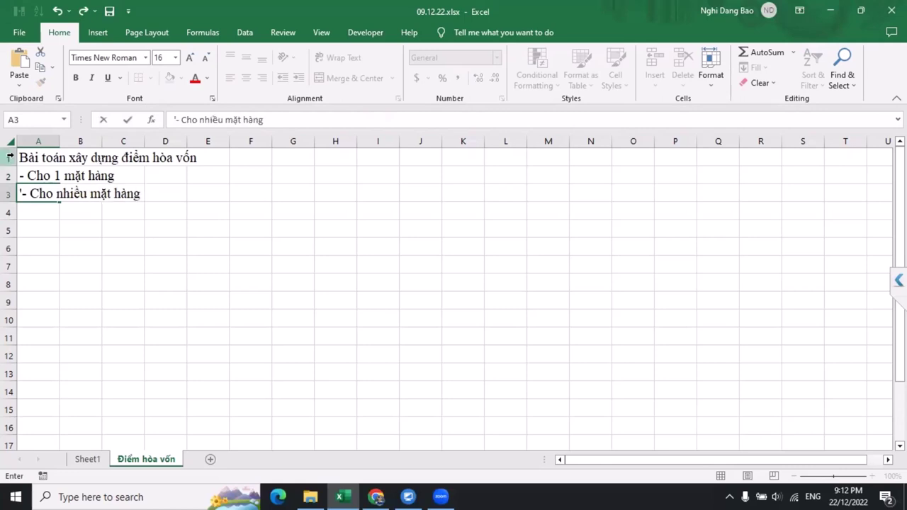
Step: Enter the note "bài toán riêng" in D2, beside the single-product item
{"action": "left_click", "coordinate": [175, 170]}
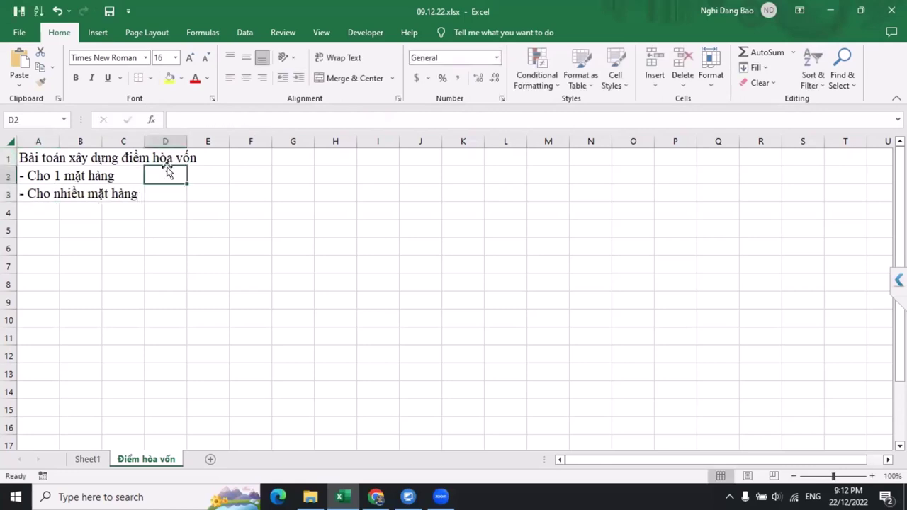
{"action": "type", "text": "bài toaán "}
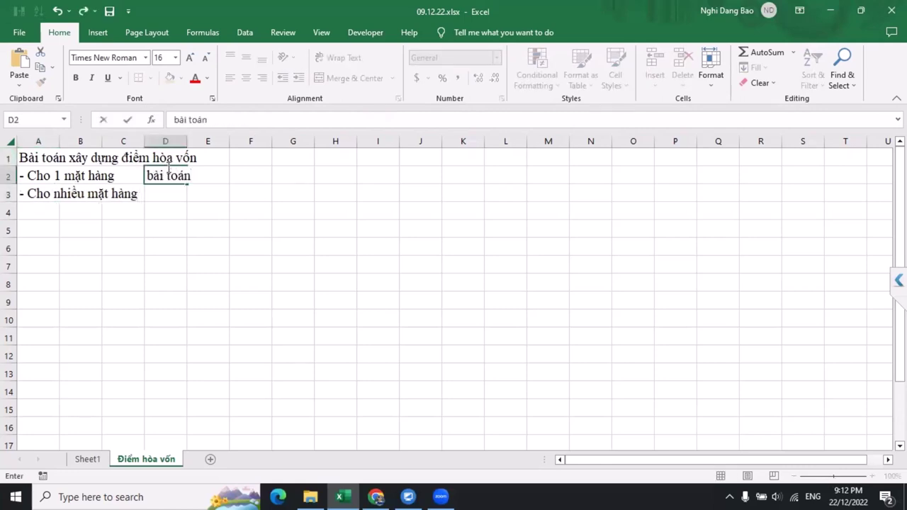
{"action": "type", "text": "riêng"}
{"action": "key", "text": "Return"}
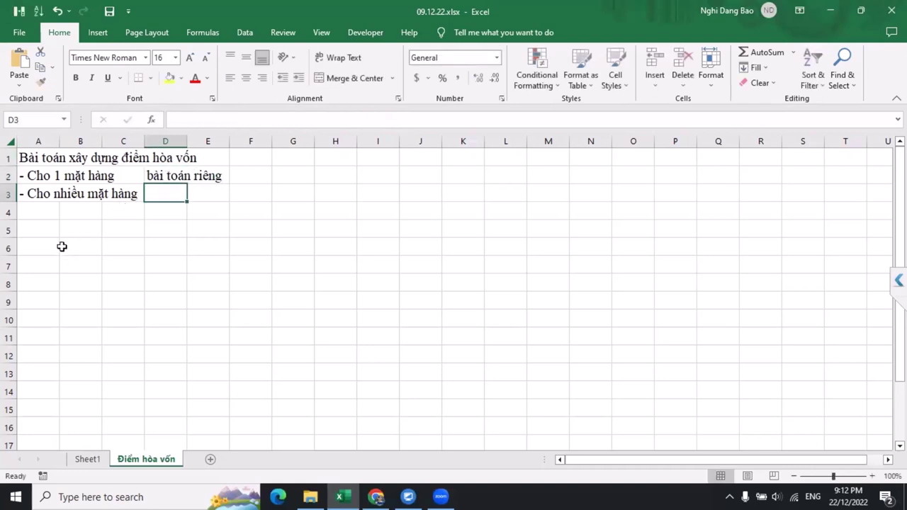
Step: Make the title in cell A1 bold
{"action": "left_click", "coordinate": [90, 209]}
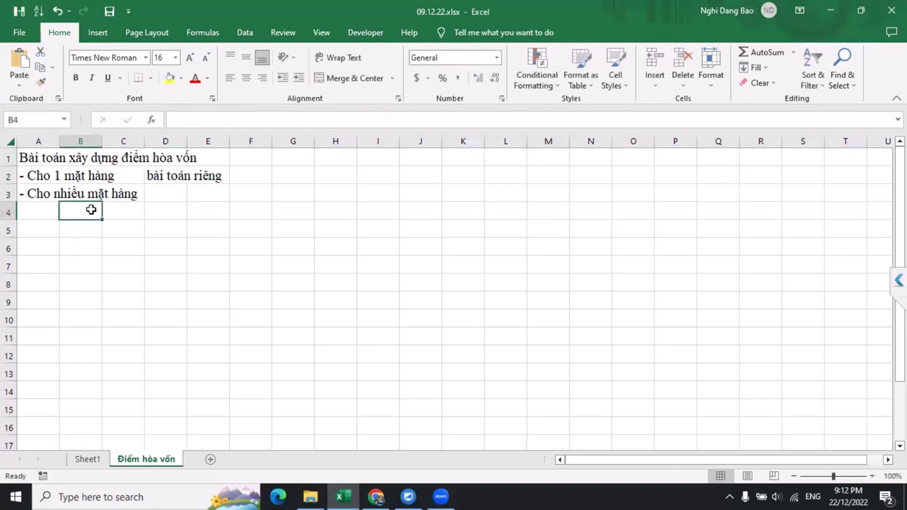
{"action": "left_click", "coordinate": [42, 159]}
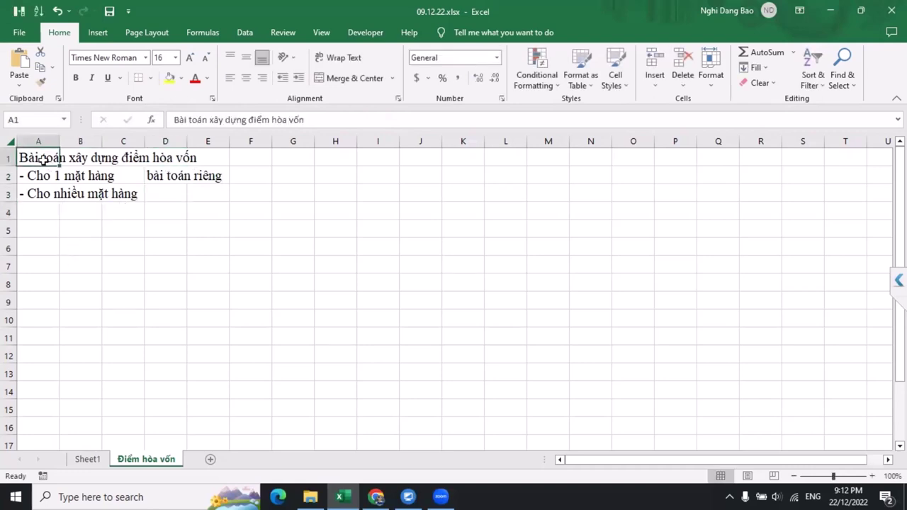
{"action": "left_click", "coordinate": [76, 78]}
Step: Enter "Doanh thu hòa vốn = Tổng định phí/ Tỷ lệ số dư đảm phí bình quân" in cell B4
{"action": "left_click", "coordinate": [83, 207]}
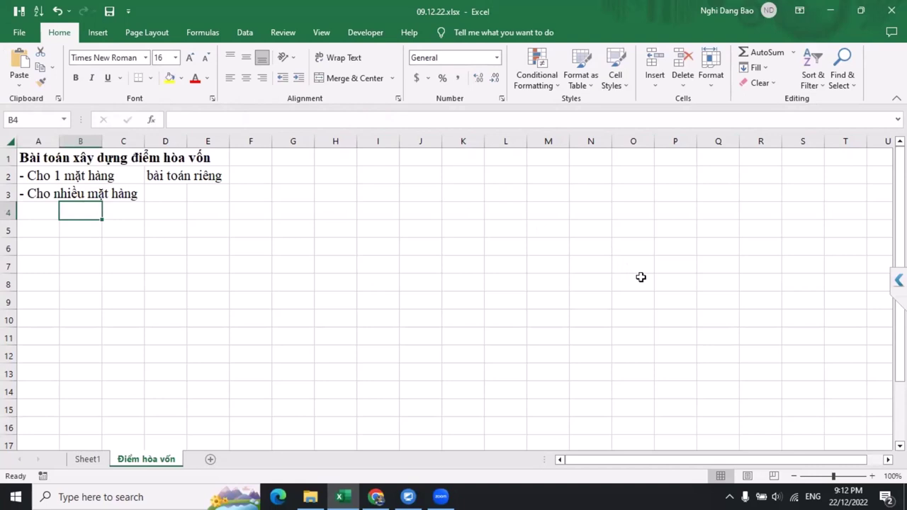
{"action": "type", "text": "Doanh thu "}
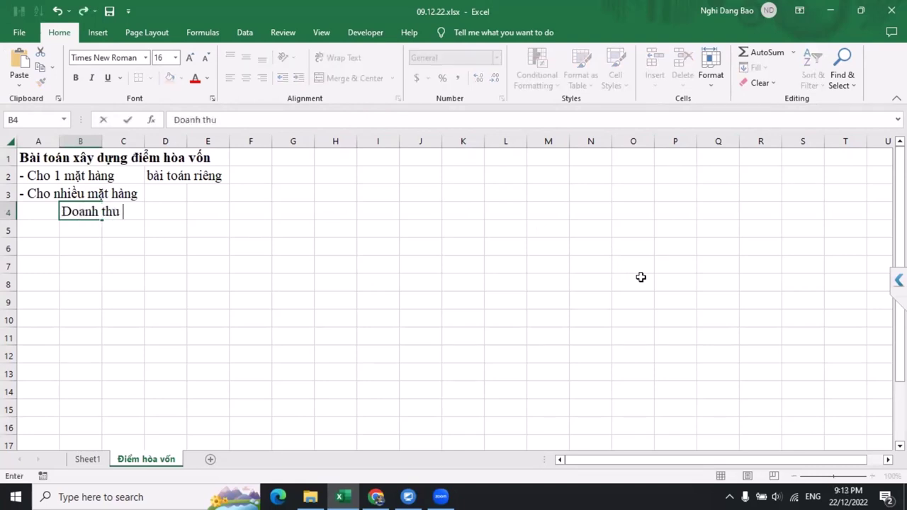
{"action": "type", "text": "hòa vốn"}
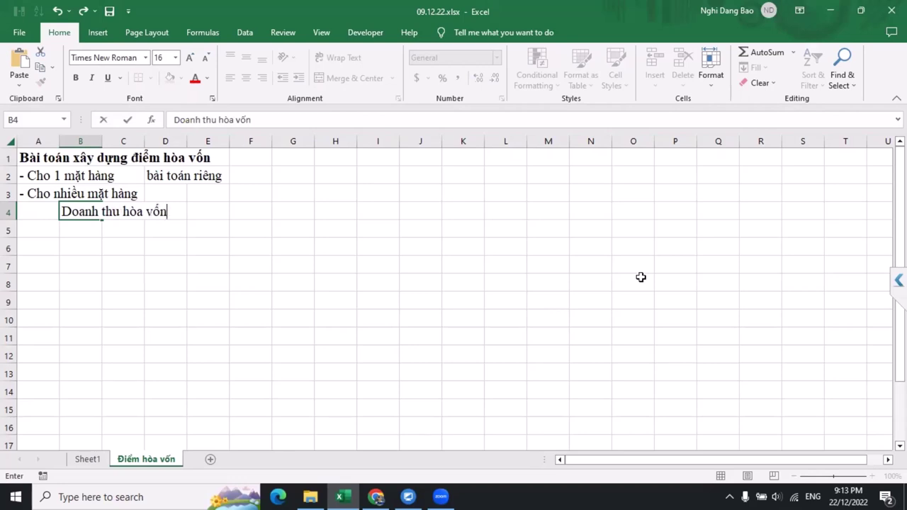
{"action": "type", "text": "= Tổng định phu"}
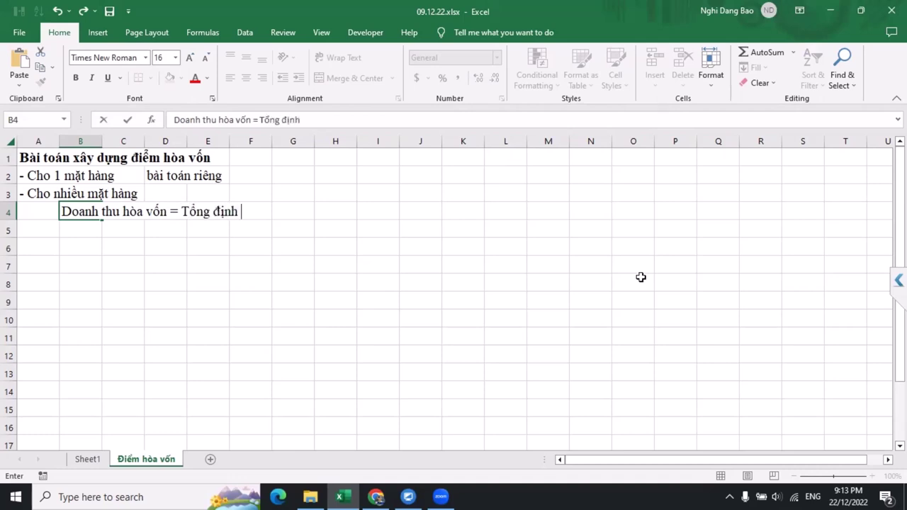
{"action": "key", "text": "BackSpace"}
{"action": "type", "text": "í"}
{"action": "type", "text": "/ Tỷ lệ sô"}
{"action": "type", "text": "s dư đảm"}
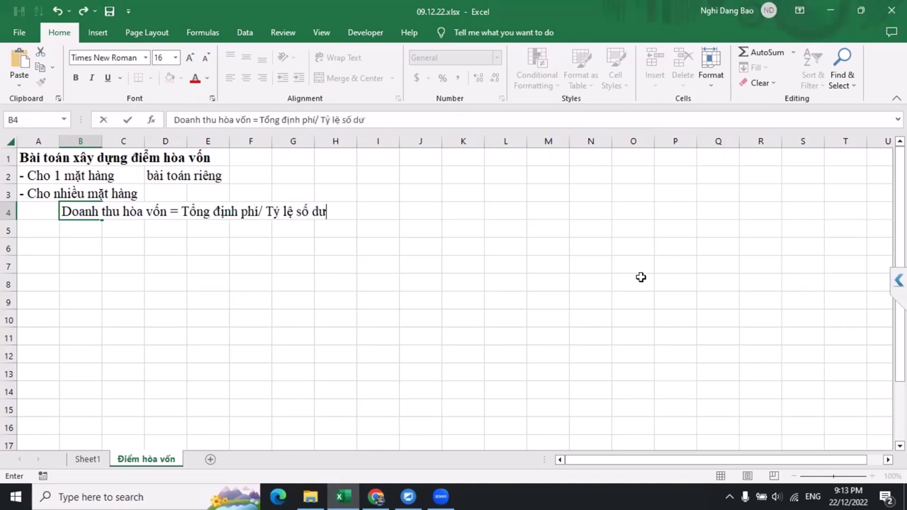
{"action": "type", "text": " phí bình quân"}
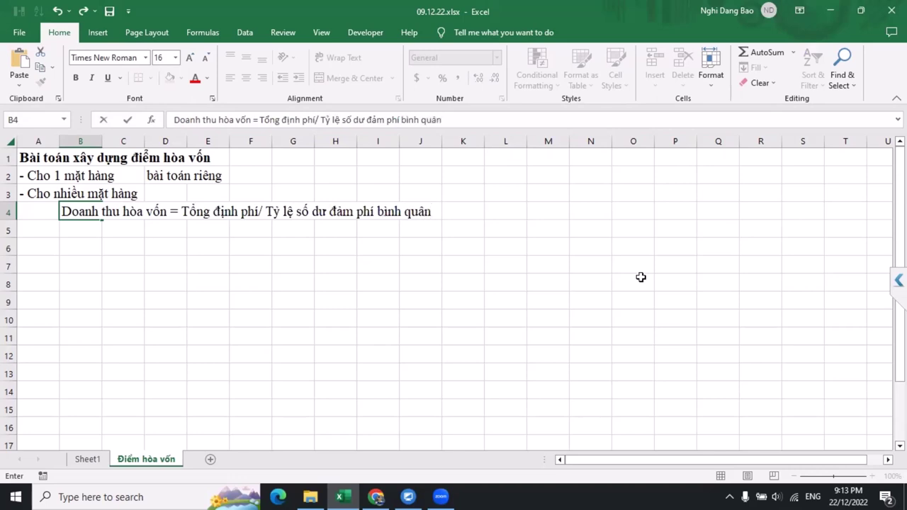
{"action": "key", "text": "Return"}
Step: Enter the opening text "Tỷ lệ số dư đảm phí bình quân =" in cell C5
{"action": "left_click", "coordinate": [127, 229]}
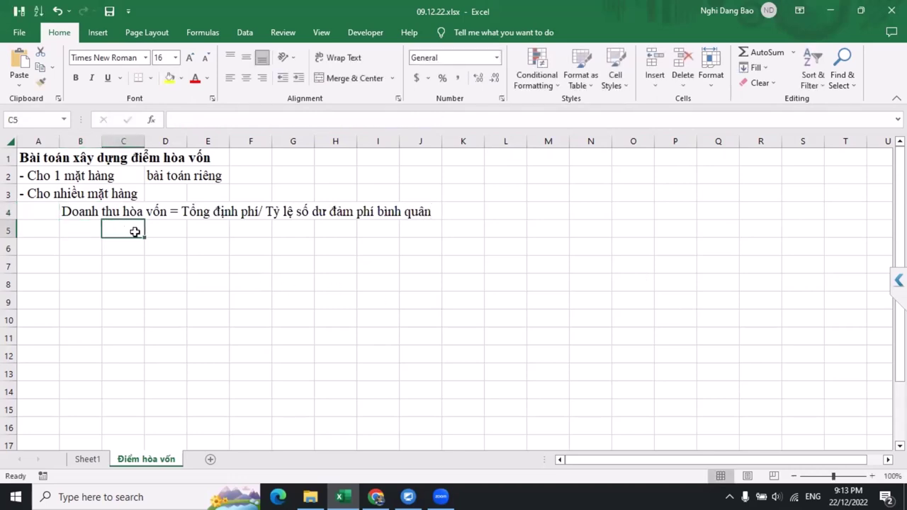
{"action": "type", "text": "Tỷ lệ số d"}
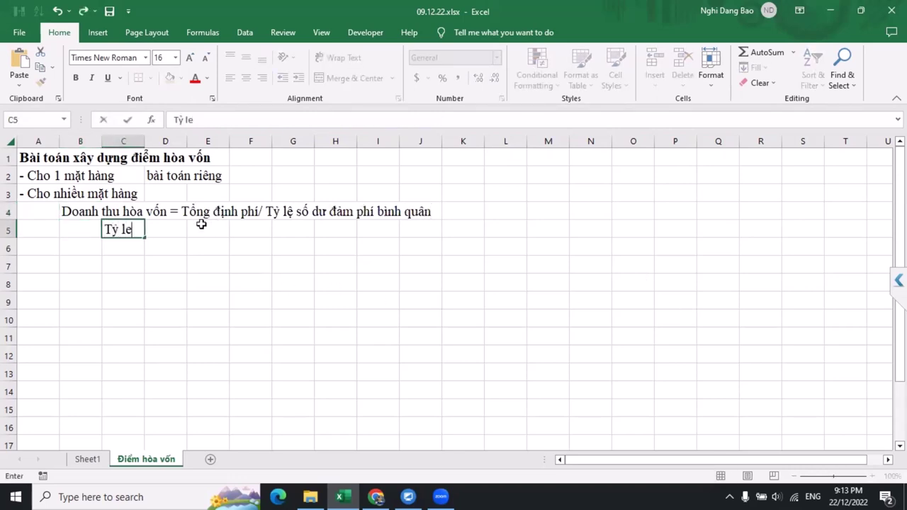
{"action": "type", "text": "ư đảm phí b"}
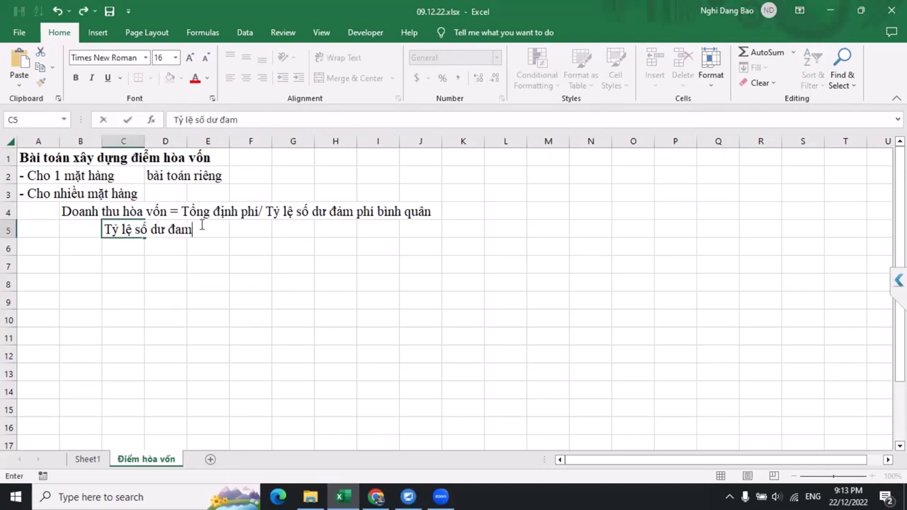
{"action": "type", "text": "ình quân ="}
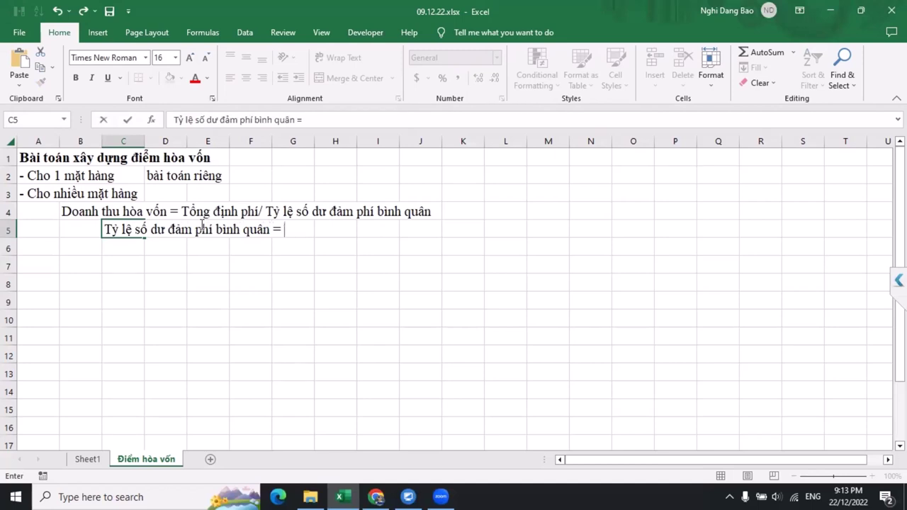
Step: Continue the C5 text with "Tỷ lệ số dư đảm phí của mặt hàng i/ Tỷ lệ doanh thu của mặt hàng i"
{"action": "type", "text": " Tỷ lệ số "}
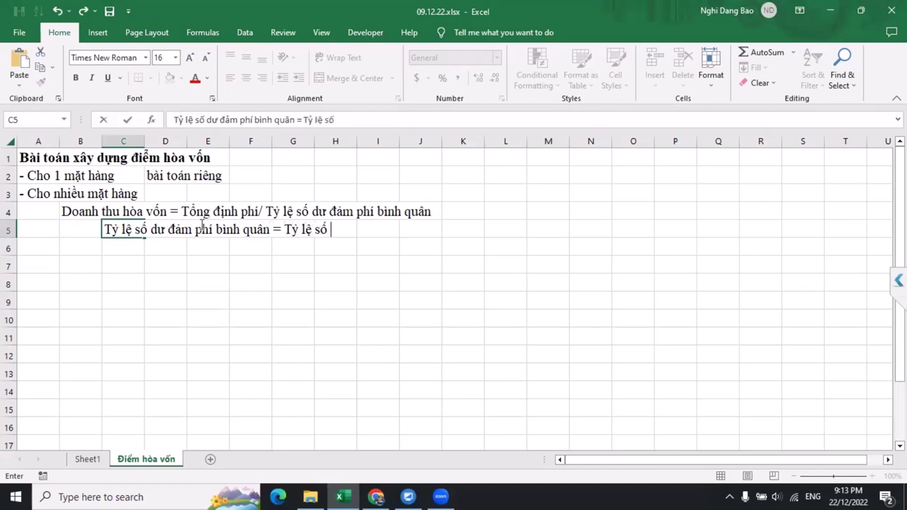
{"action": "type", "text": "dư đảm phí "}
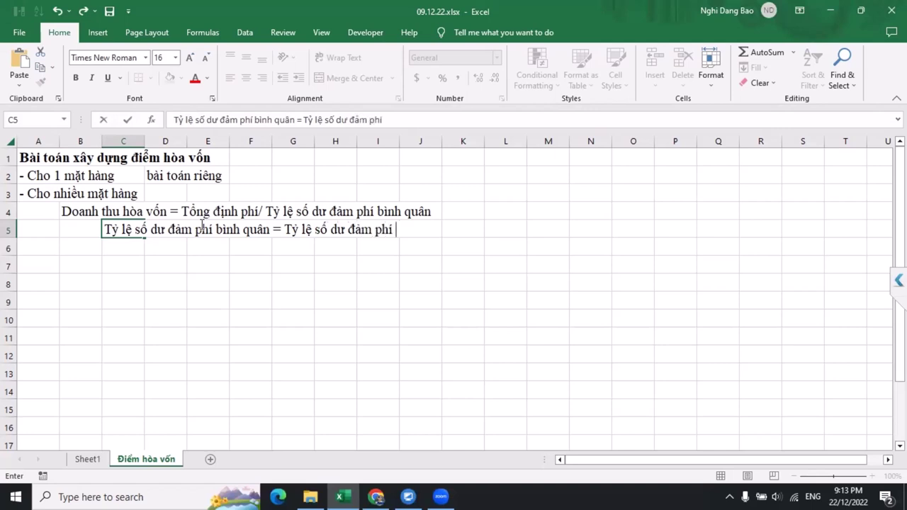
{"action": "type", "text": "của mặt ha"}
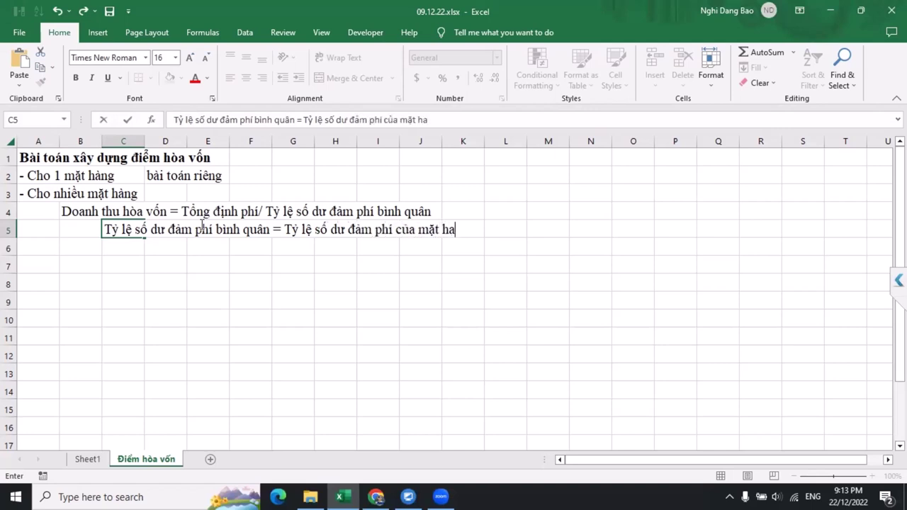
{"action": "type", "text": "ng i"}
{"action": "type", "text": "/ "}
{"action": "type", "text": "Tỷ lệ doan"}
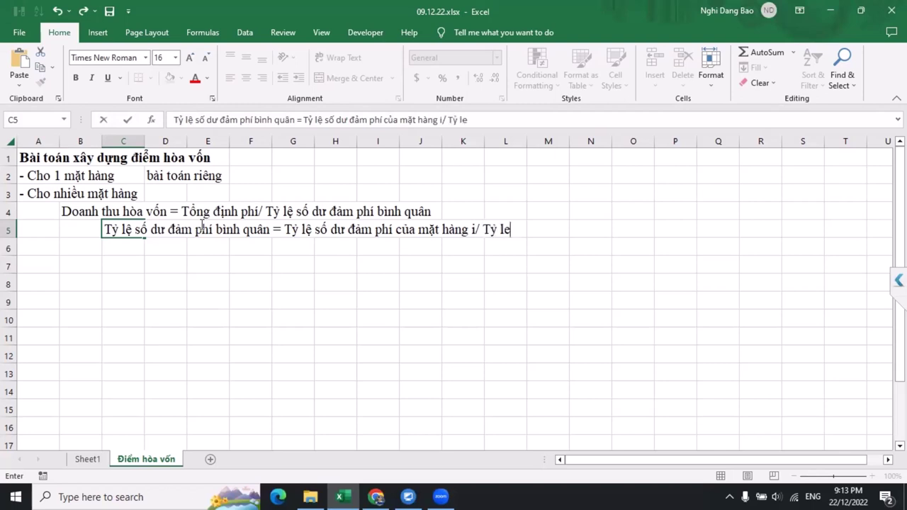
{"action": "type", "text": "h thu"}
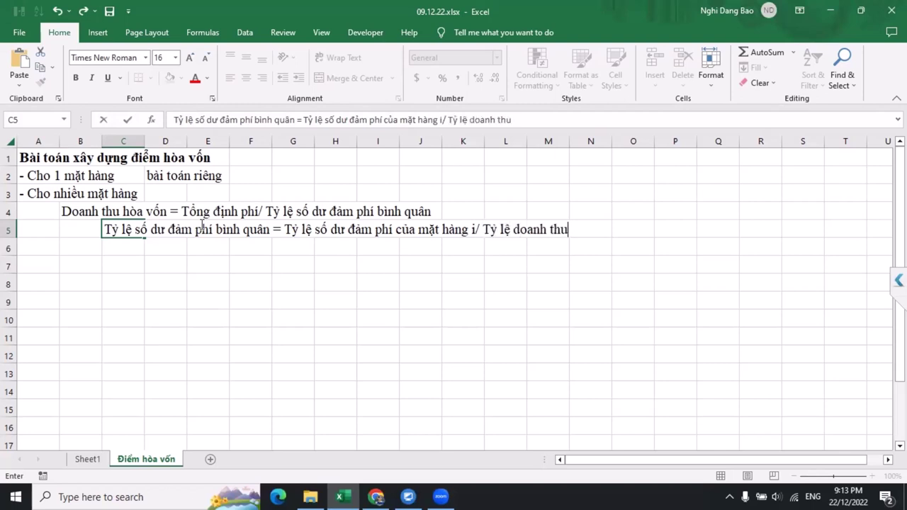
{"action": "type", "text": " của mãặt hàng i"}
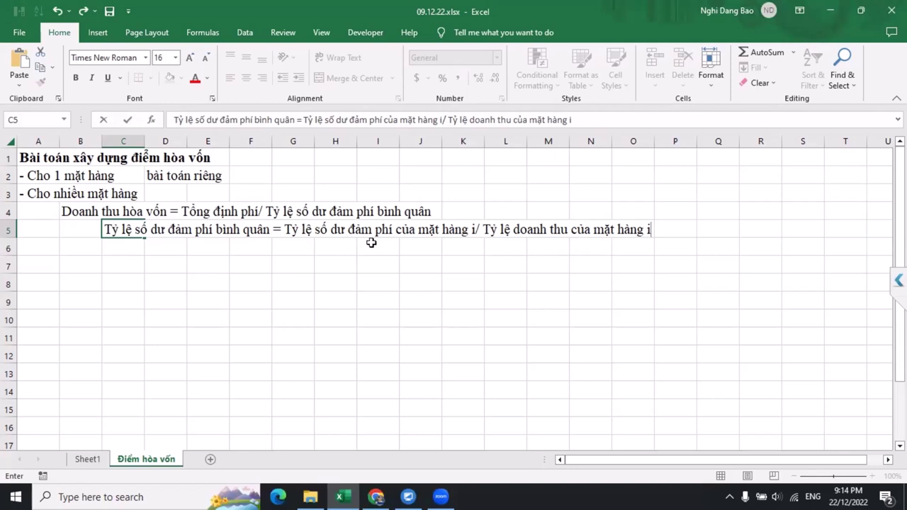
Step: Replace the division slash in the C5 formula text with the multiplication sign "*"
{"action": "left_click", "coordinate": [481, 234]}
{"action": "key", "text": "BackSpace"}
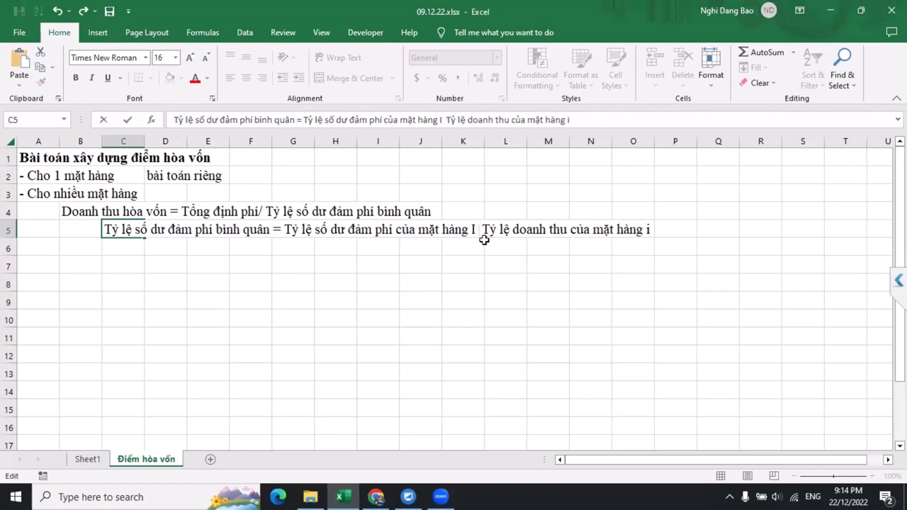
{"action": "type", "text": "*"}
{"action": "key", "text": "Return"}
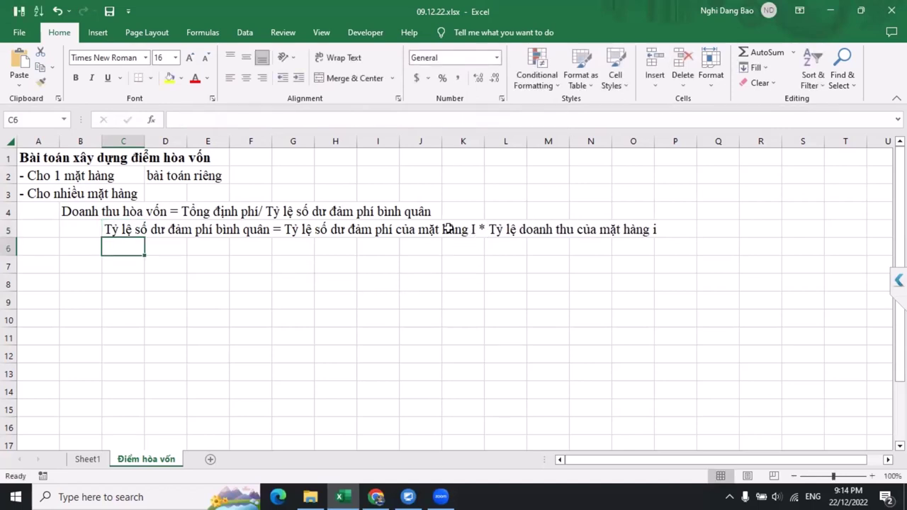
Step: Change the capital "I" after the first "mặt hàng" in C5 to lowercase "i"
{"action": "double_click", "coordinate": [128, 230]}
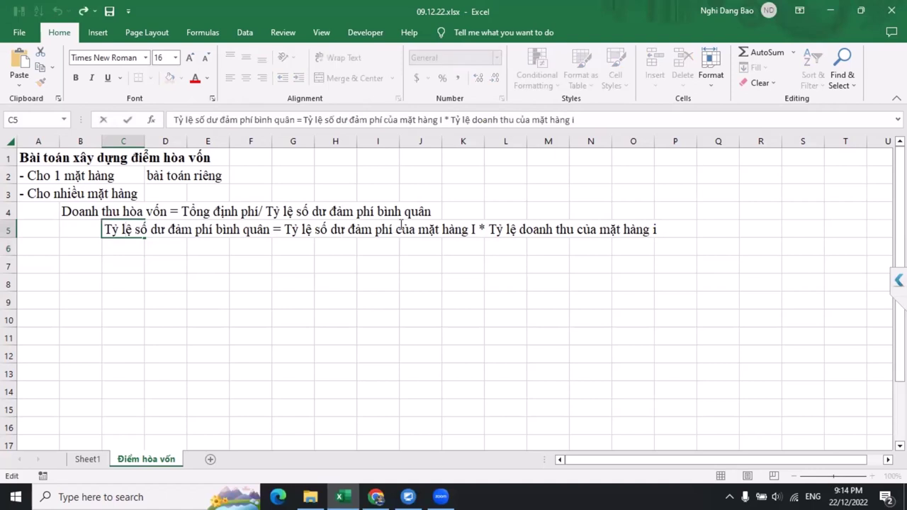
{"action": "left_click", "coordinate": [474, 229]}
{"action": "key", "text": "BackSpace"}
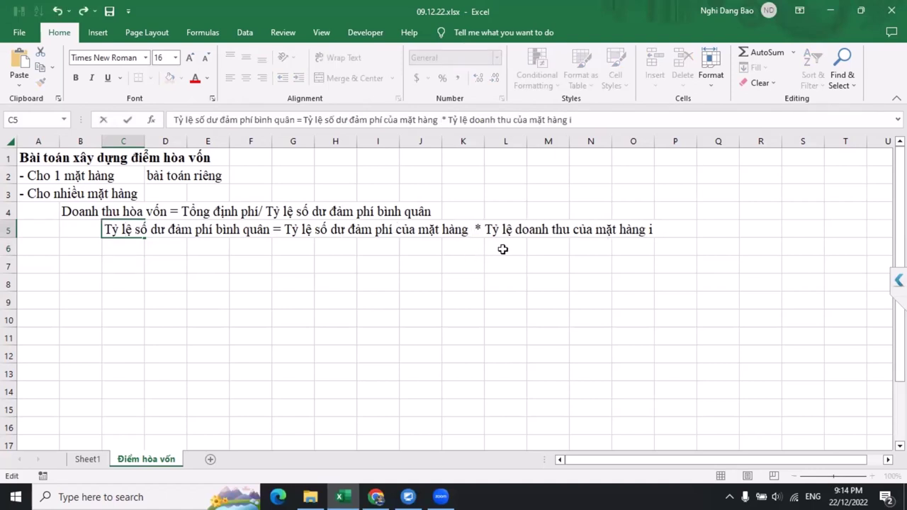
{"action": "type", "text": "i"}
{"action": "left_click", "coordinate": [420, 284]}
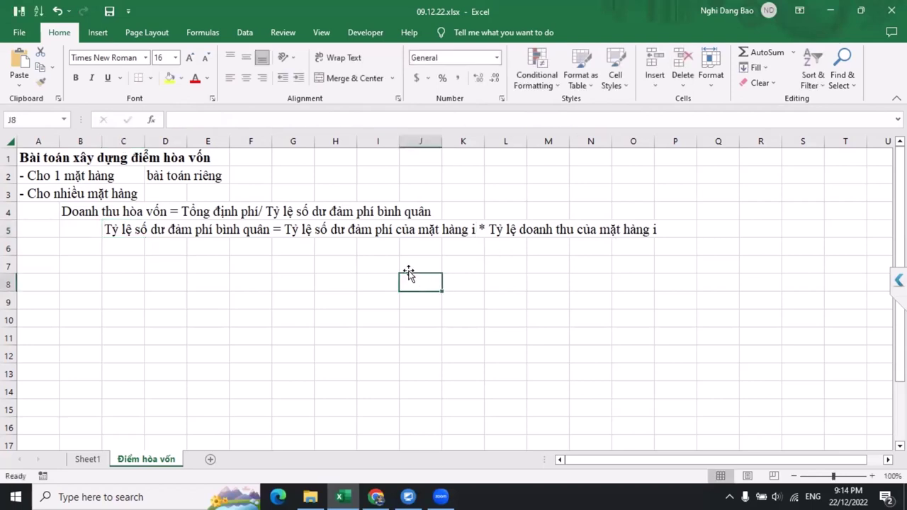
{"action": "left_click", "coordinate": [106, 229]}
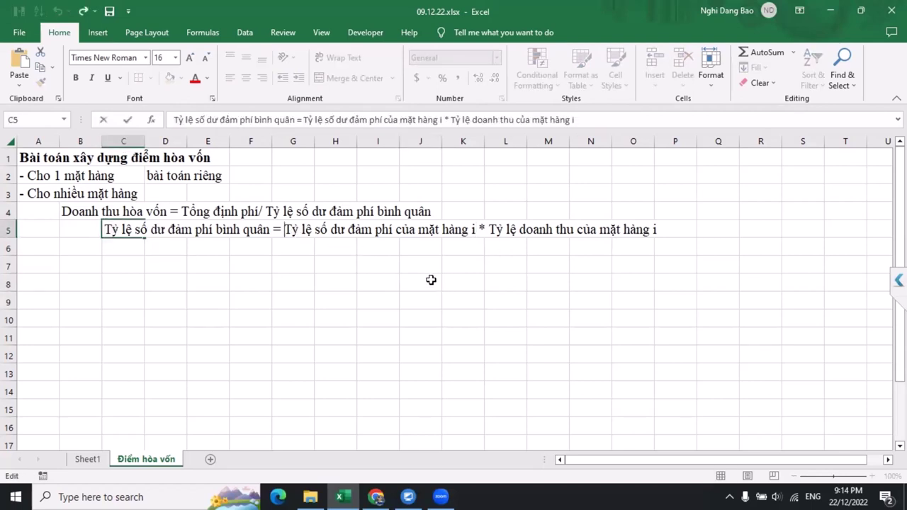
{"action": "left_click", "coordinate": [137, 246]}
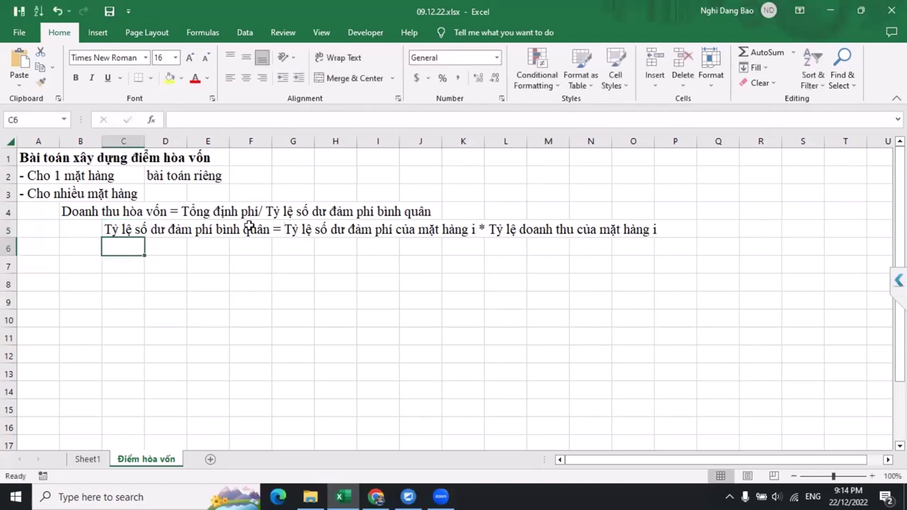
Step: Enter "Tỷ lệ doanh thu của mặt hàng i = Doanh thu mặt hàng i / Tổng doanh thu" in cell D6, keeping each "i" lowercase
{"action": "left_click", "coordinate": [166, 255]}
{"action": "type", "text": "Tỷ "}
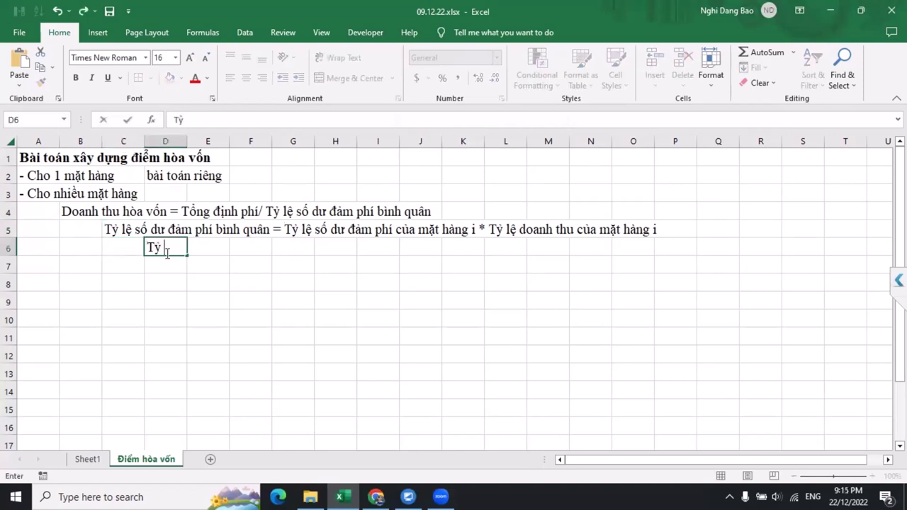
{"action": "type", "text": "lệ doanh thu của mặt ha"}
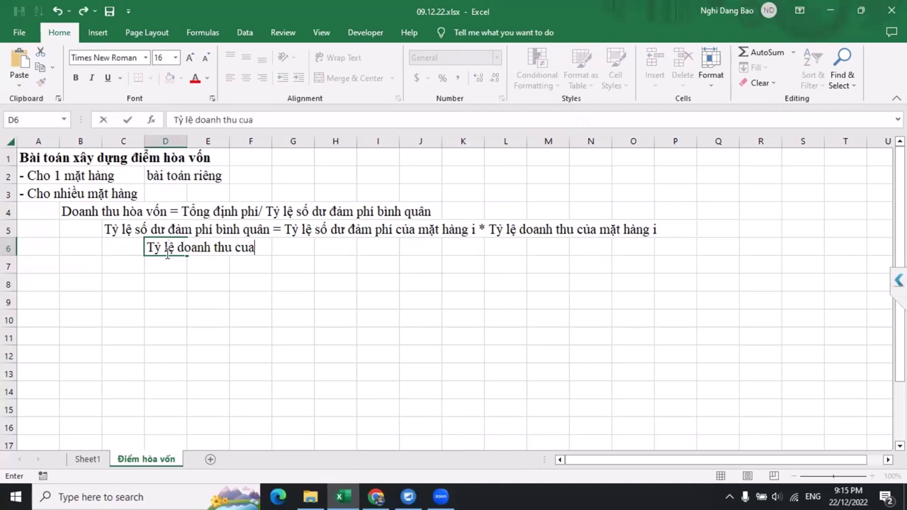
{"action": "type", "text": "ng i"}
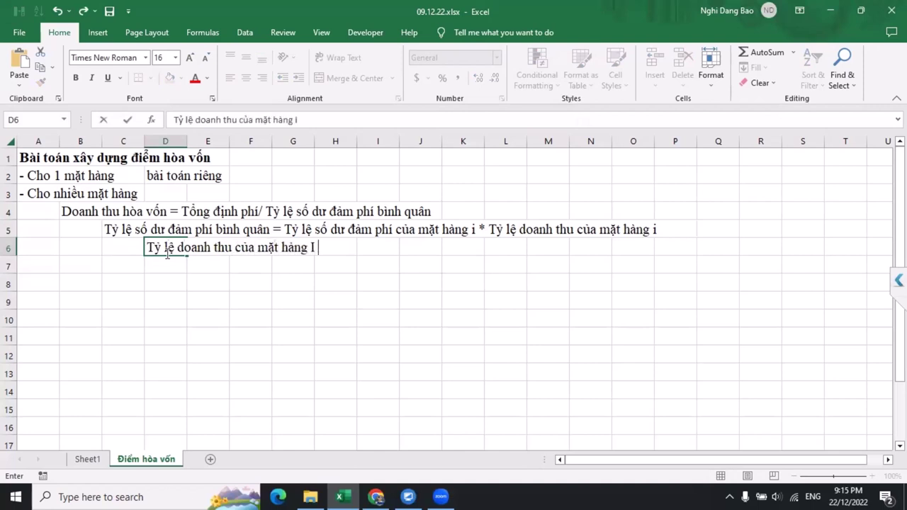
{"action": "key", "text": "ctrl+z"}
{"action": "type", "text": "= Doanh thu "}
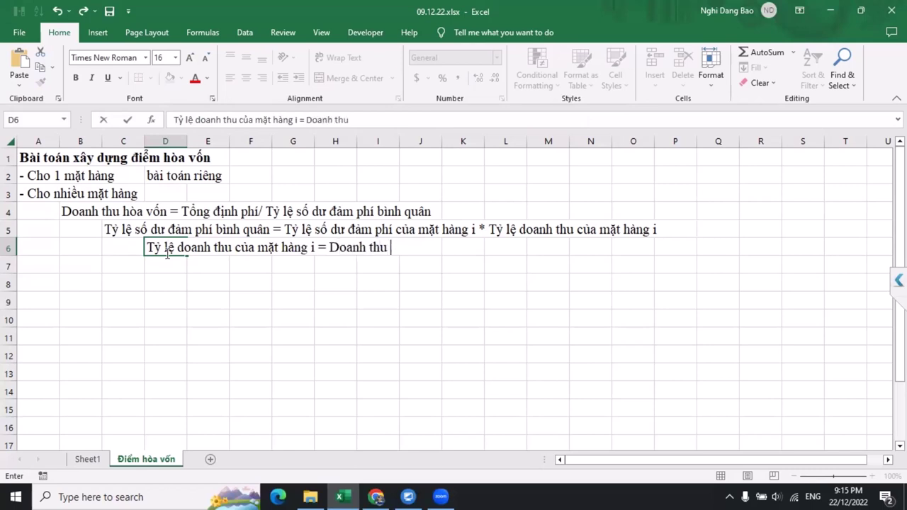
{"action": "type", "text": "mặt hàng i"}
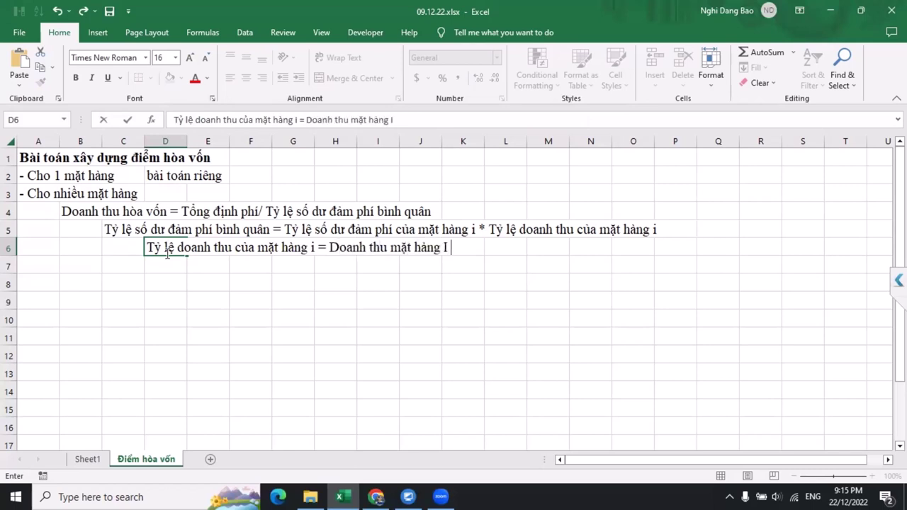
{"action": "key", "text": "ctrl+z"}
{"action": "type", "text": "/ Tổng doanh thu"}
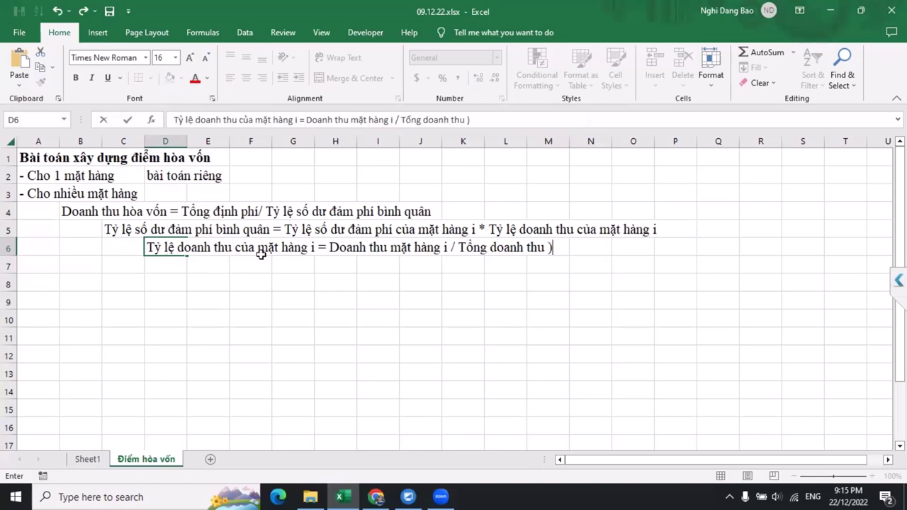
Step: Enclose "Doanh thu mặt hàng i / Tổng doanh thu" in D6 in parentheses and append "*100"
{"action": "type", "text": "("}
{"action": "left_click", "coordinate": [559, 248]}
{"action": "key", "text": "BackSpace"}
{"action": "key", "text": "BackSpace"}
{"action": "type", "text": ")"}
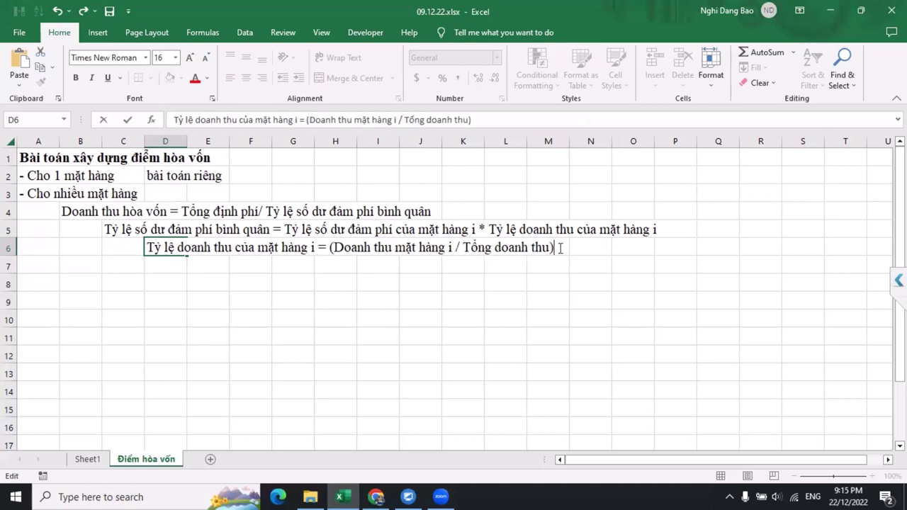
{"action": "type", "text": "*100"}
{"action": "key", "text": "Return"}
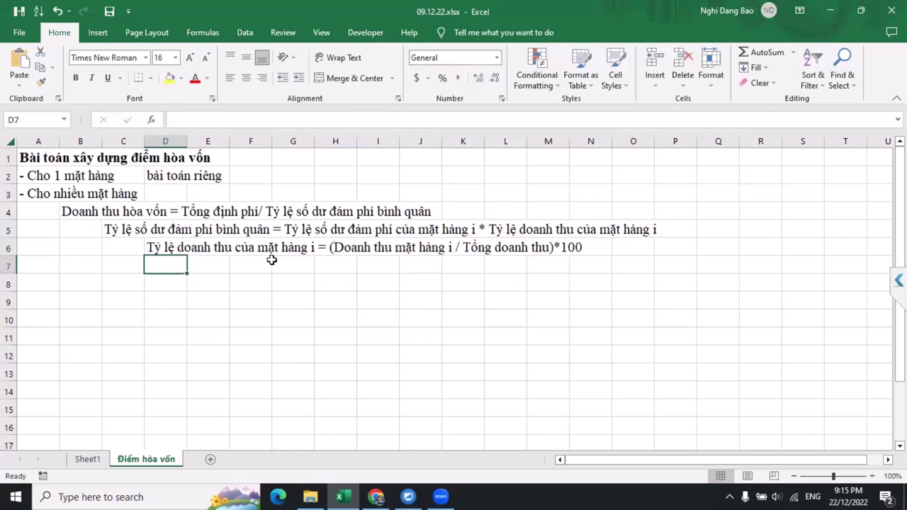
Step: Make the "- Cho nhiều mặt hàng" text in cell A3 bold and italic
{"action": "left_click", "coordinate": [39, 279]}
{"action": "left_click", "coordinate": [32, 192]}
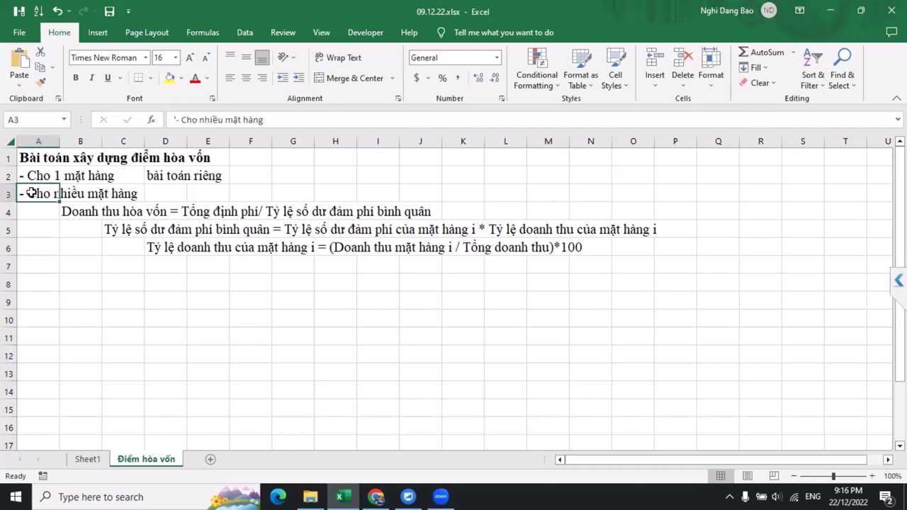
{"action": "key", "text": "ctrl+b"}
{"action": "key", "text": "ctrl+i"}
{"action": "left_click", "coordinate": [71, 268]}
Step: Enter the step heading "B1. Xác định tỷ lệ doanh thu của các mặt hàng" in cell A8
{"action": "left_click", "coordinate": [35, 284]}
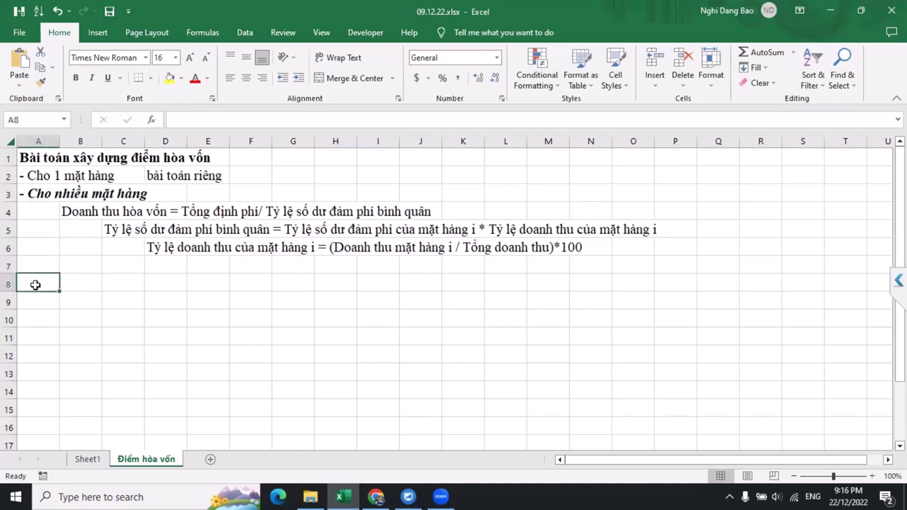
{"action": "type", "text": "B1. X"}
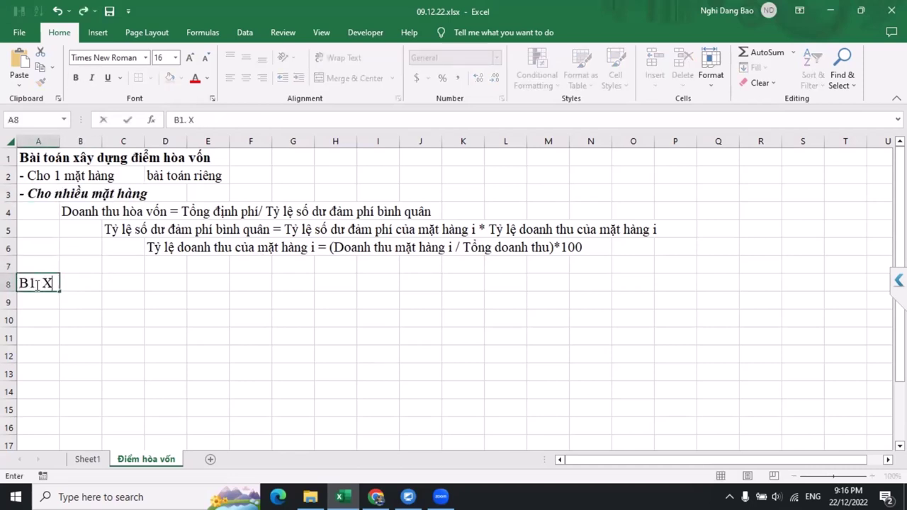
{"action": "type", "text": "ác dịnh c"}
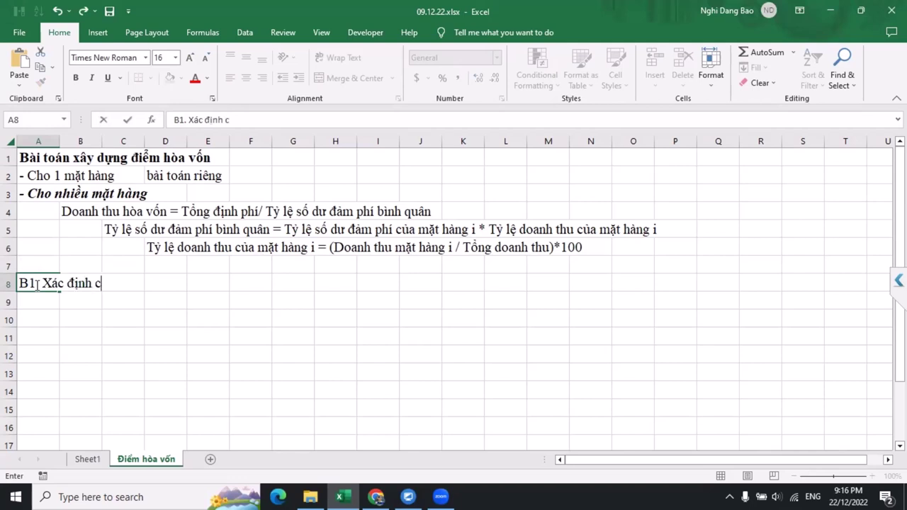
{"action": "key", "text": "BackSpace"}
{"action": "type", "text": "tỷ lệ doanh thu"}
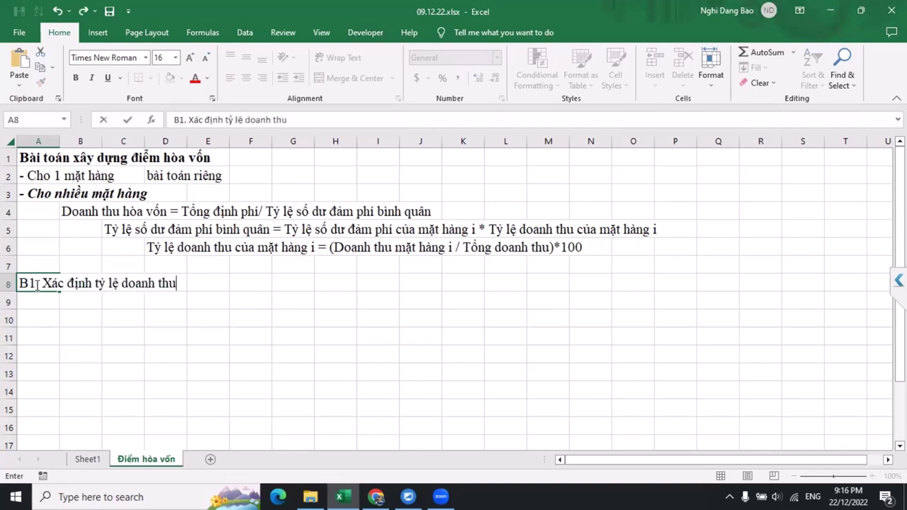
{"action": "type", "text": " của các mặt hàng"}
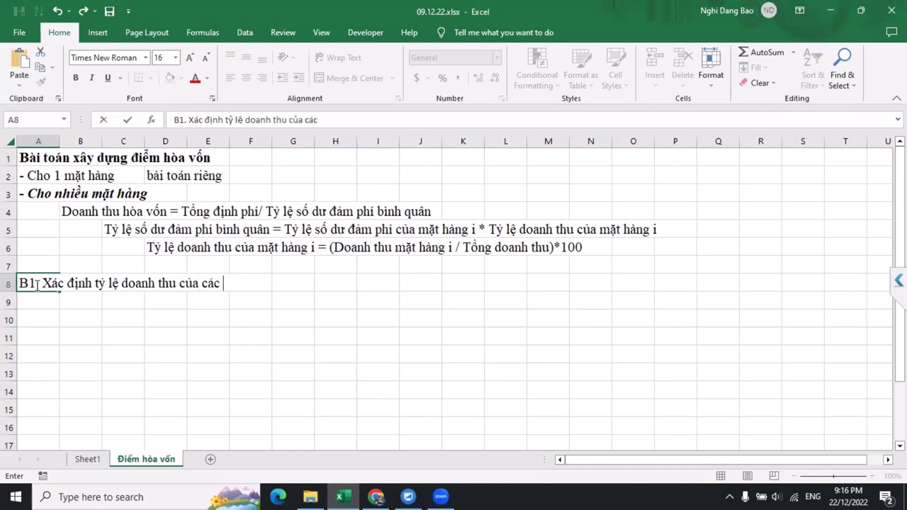
{"action": "key", "text": "Return"}
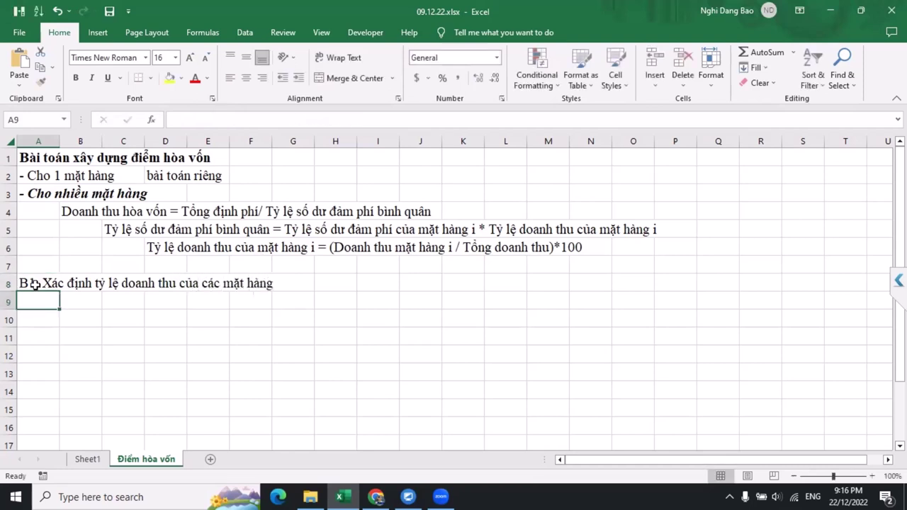
{"action": "left_click", "coordinate": [34, 283]}
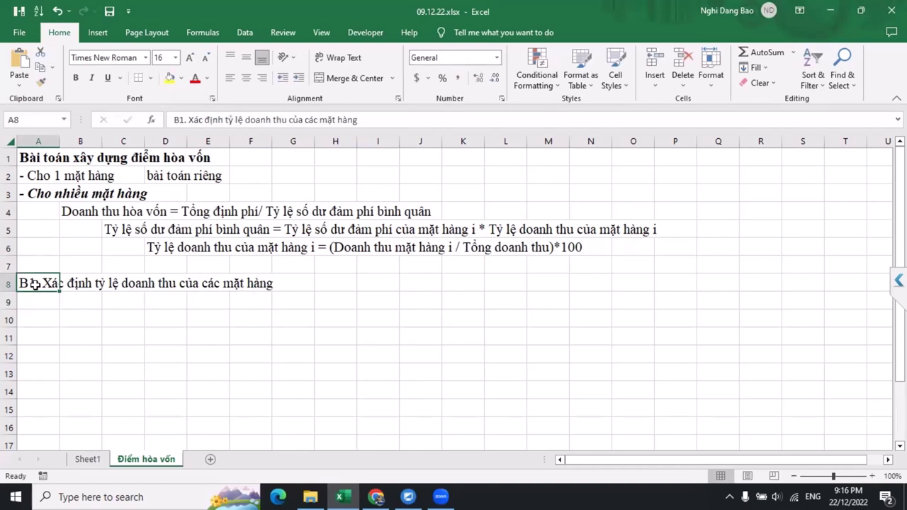
Step: Enter the note "Lập kế hoạch theo từng thời điểm, theo mong muốn của Giám đốc" in cell B9
{"action": "left_click", "coordinate": [70, 303]}
{"action": "type", "text": "Lap "}
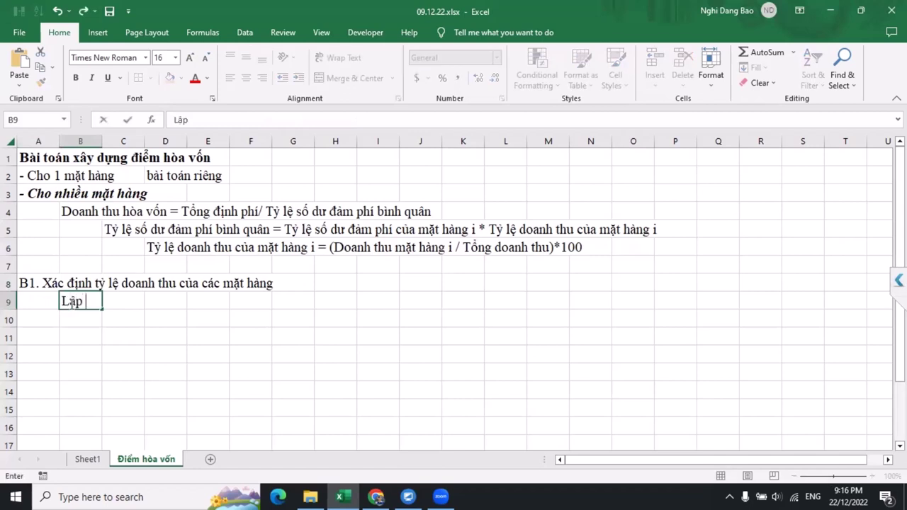
{"action": "type", "text": "kế hoạch theo"}
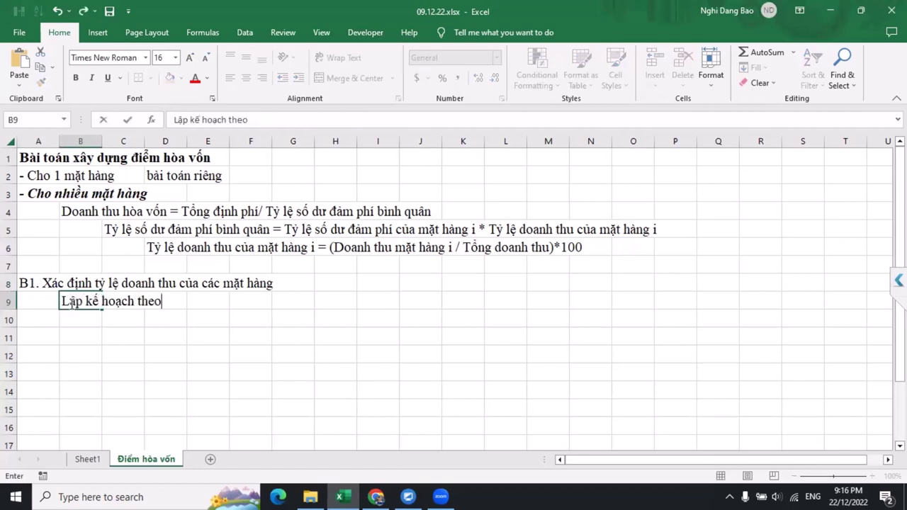
{"action": "type", "text": " từng thơ"}
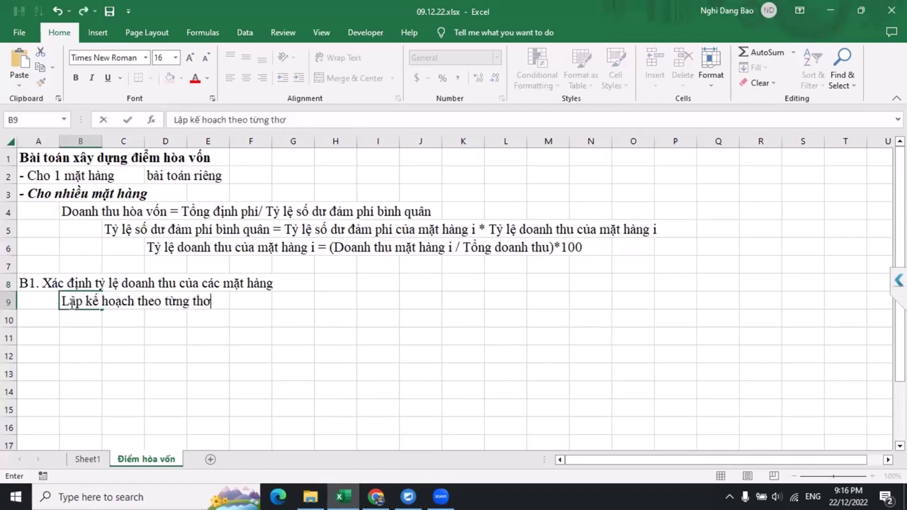
{"action": "type", "text": "i  điểm, theo"}
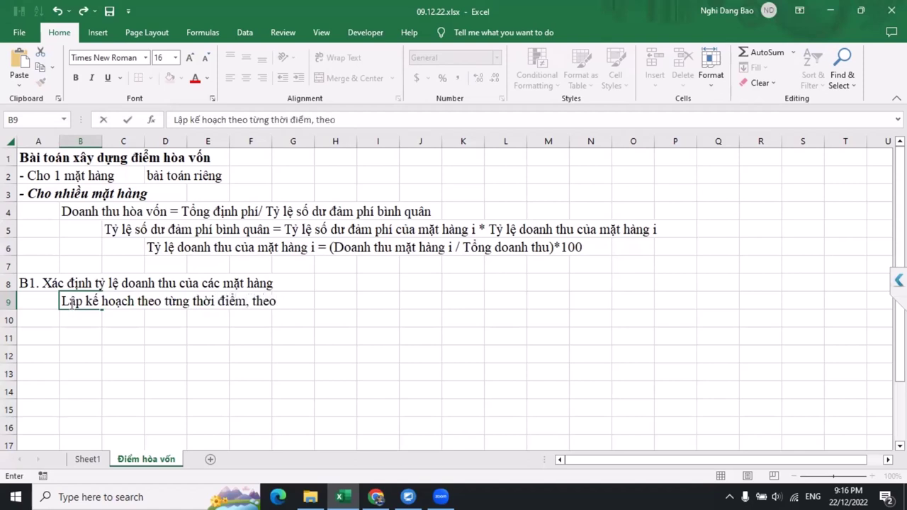
{"action": "type", "text": " mong muôn"}
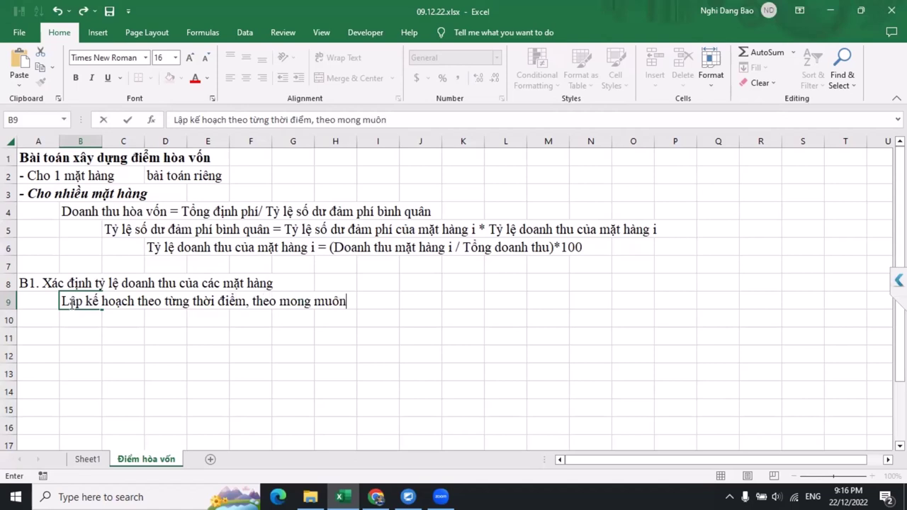
{"action": "type", "text": "s của Giám "}
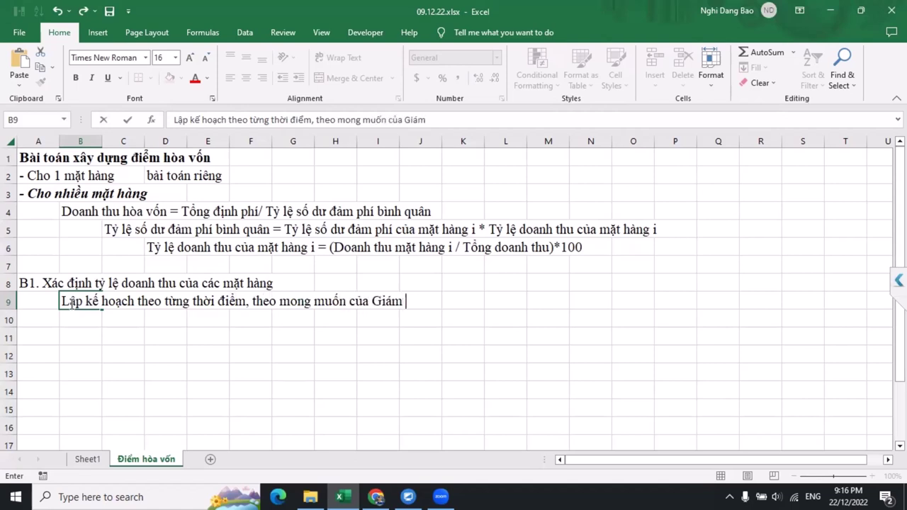
{"action": "type", "text": "đôc"}
{"action": "key", "text": "Return"}
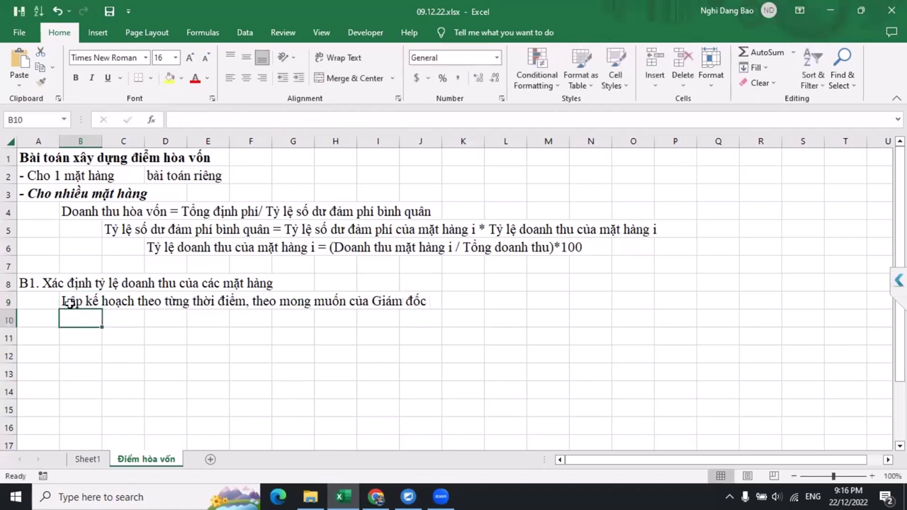
Step: Enter the table headers "TT", "Tên sản phẩm" and "Doanh thu năm" in cells A11 to C11
{"action": "left_click", "coordinate": [52, 318]}
{"action": "scroll", "coordinate": [42, 284], "scroll_direction": "down", "scroll_amount": 1}
{"action": "left_click", "coordinate": [42, 280]}
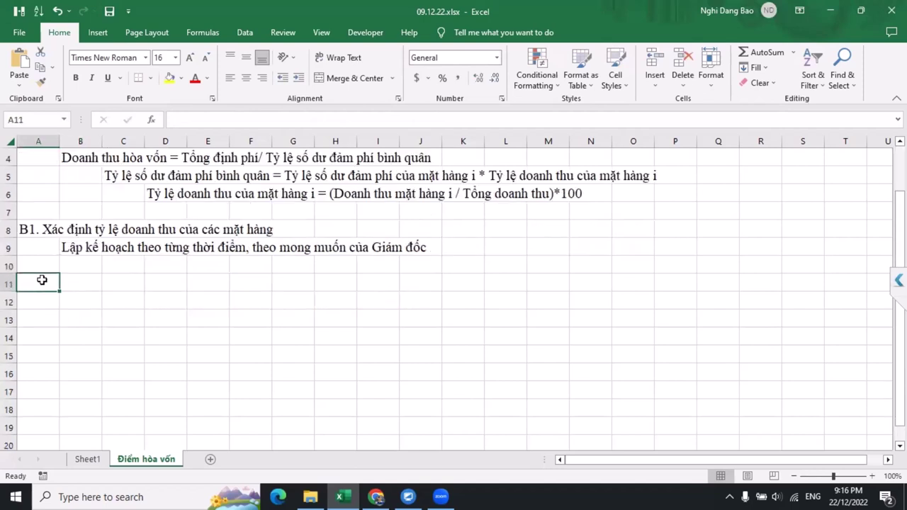
{"action": "type", "text": "TT"}
{"action": "key", "text": "Tab"}
{"action": "type", "text": "Tên sản p"}
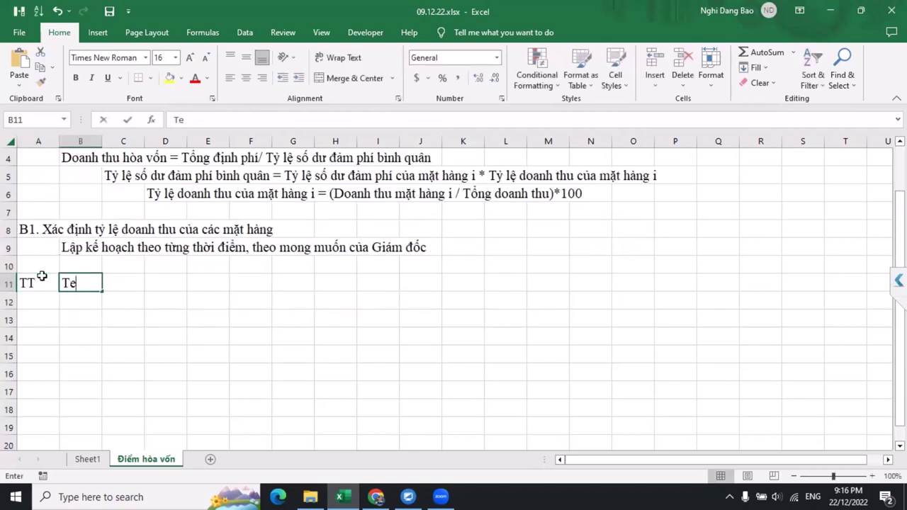
{"action": "type", "text": "hẩm"}
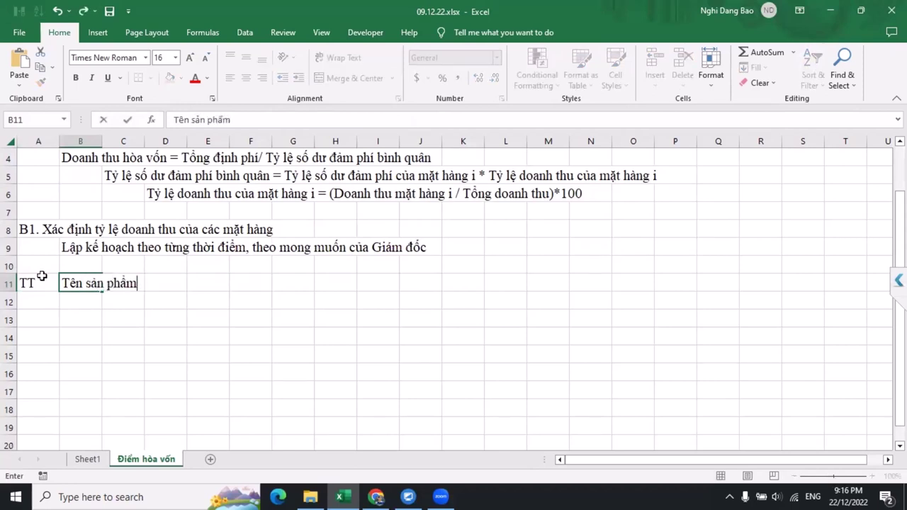
{"action": "key", "text": "Tab"}
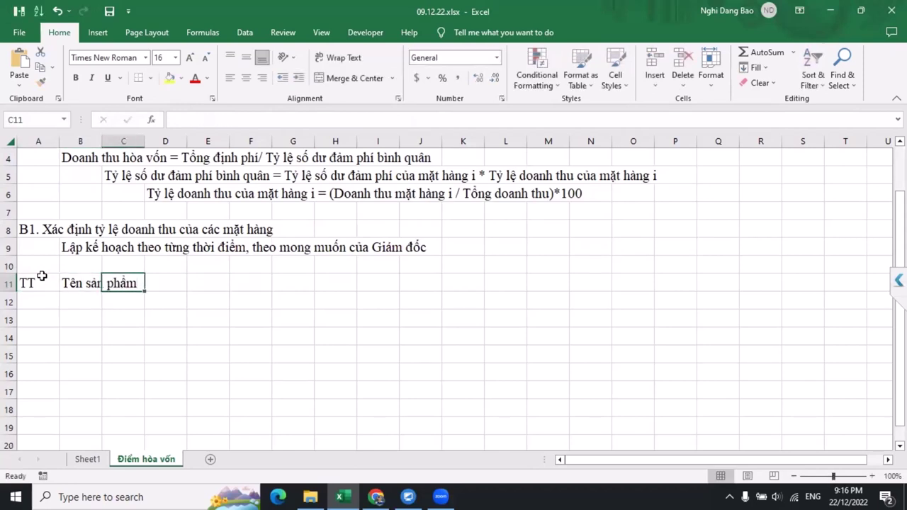
{"action": "type", "text": "Doanh thu"}
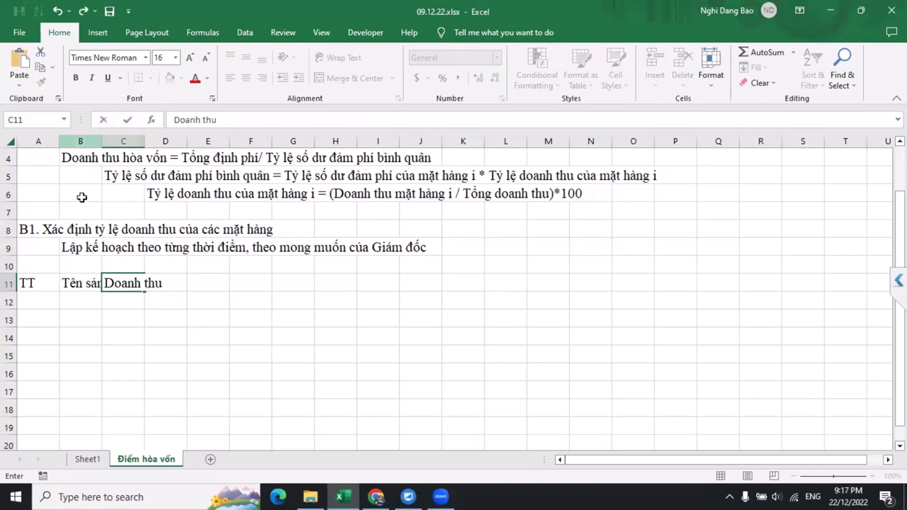
Step: Widen columns B and C to fit the "Tên sản phẩm" and "Doanh thu năm" headers
{"action": "left_click", "coordinate": [77, 264]}
{"action": "left_click_drag", "start_coordinate": [102, 138], "coordinate": [139, 146]}
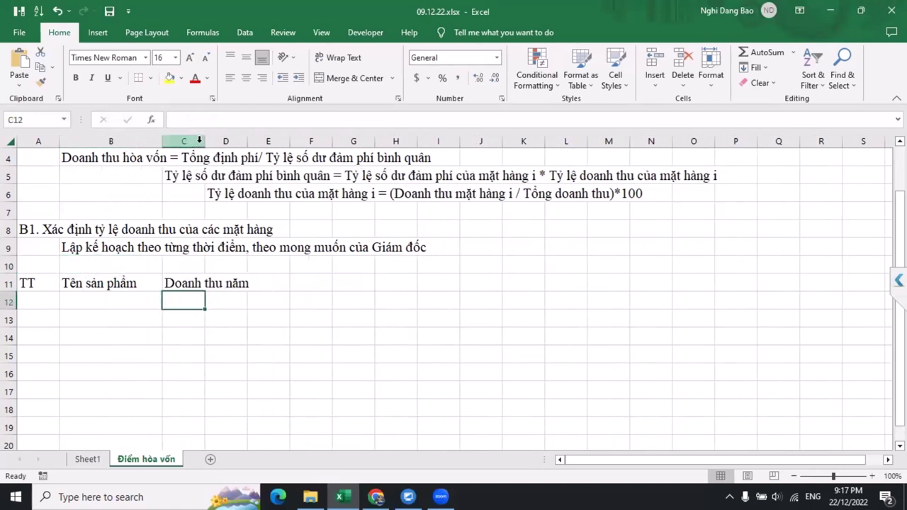
{"action": "left_click_drag", "start_coordinate": [204, 137], "coordinate": [264, 137]}
Step: Enter the header "Tỷ lệ doanh thu" in D11, widen column D, and make the row 11 headers bold, centred and wrapped
{"action": "left_click", "coordinate": [288, 281]}
{"action": "type", "text": "Tỷ lệ"}
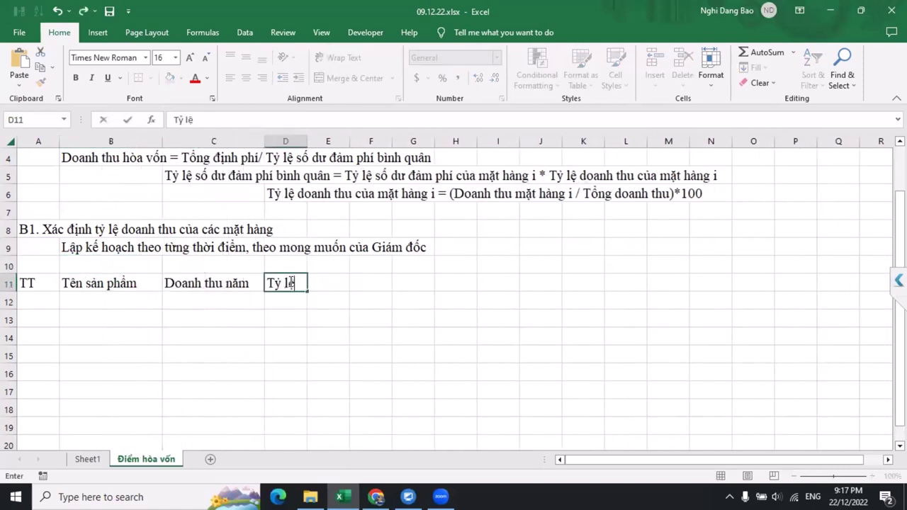
{"action": "type", "text": " doanh thu"}
{"action": "key", "text": "Return"}
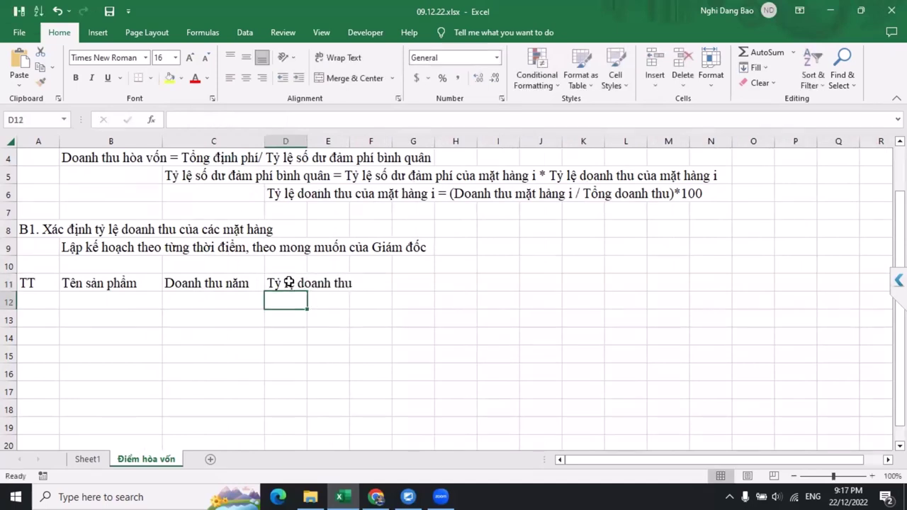
{"action": "left_click_drag", "start_coordinate": [309, 140], "coordinate": [334, 139]}
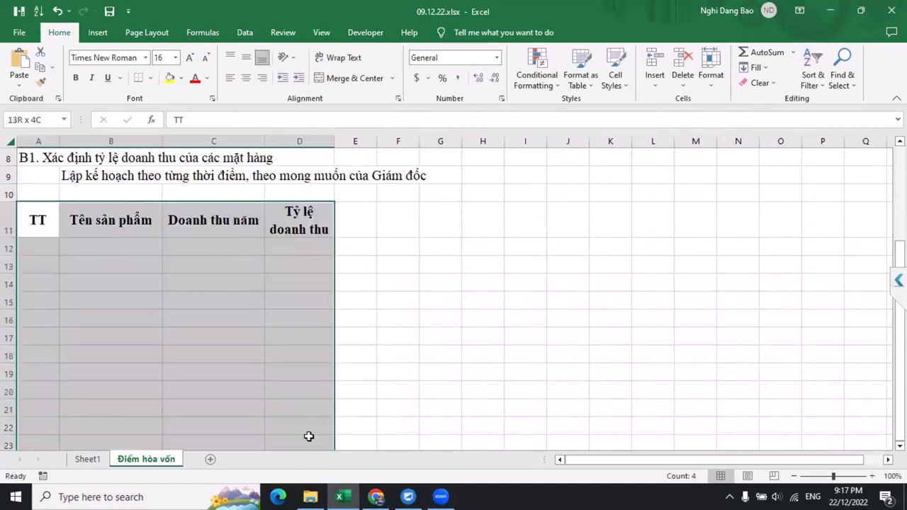
Step: Add borders to the table A11:D22 and fill its rows with numbers 1 to 11 and names "Sản phẩm 1" to "Sản phẩm 11"
{"action": "left_click_drag", "start_coordinate": [308, 435], "coordinate": [309, 419]}
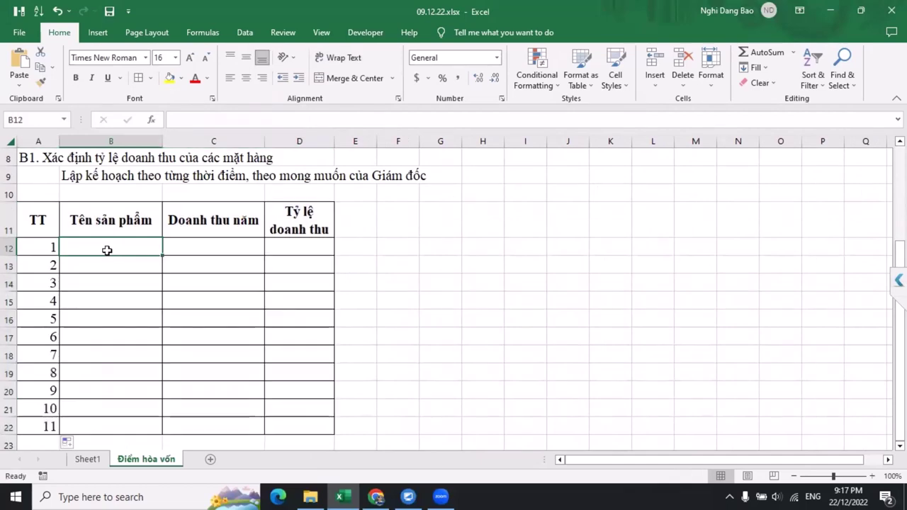
{"action": "type", "text": "Sản phẩ"}
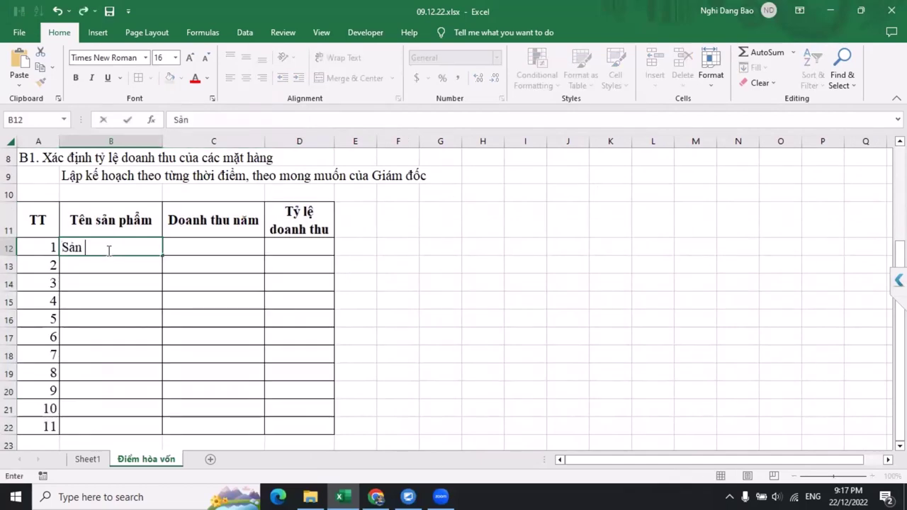
{"action": "double_click", "coordinate": [162, 256]}
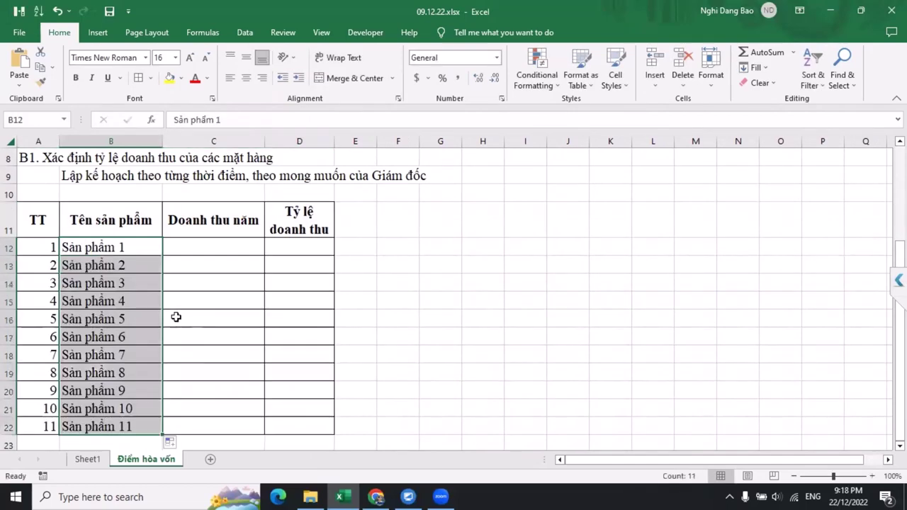
Step: Enter the unit note "ĐVT: nghìn đồng" in D10 above the table
{"action": "left_click", "coordinate": [226, 243]}
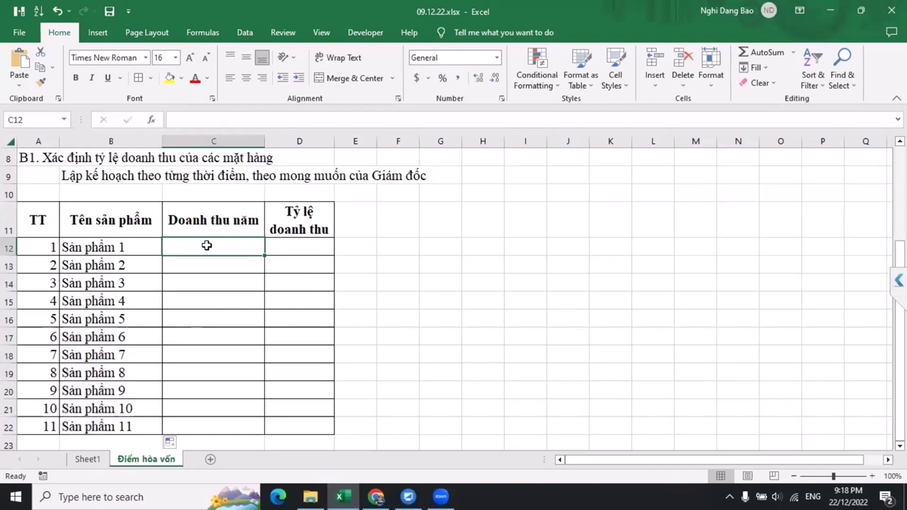
{"action": "left_click", "coordinate": [280, 187]}
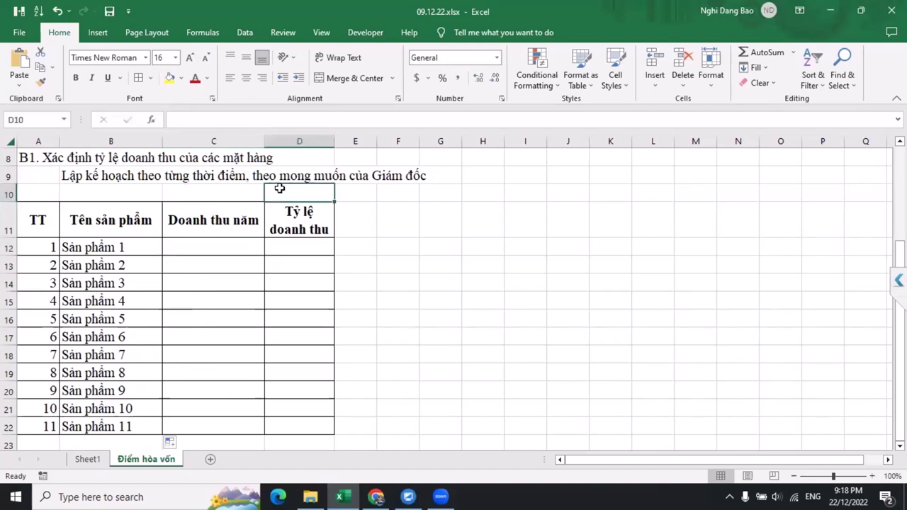
{"action": "type", "text": "ĐVT"}
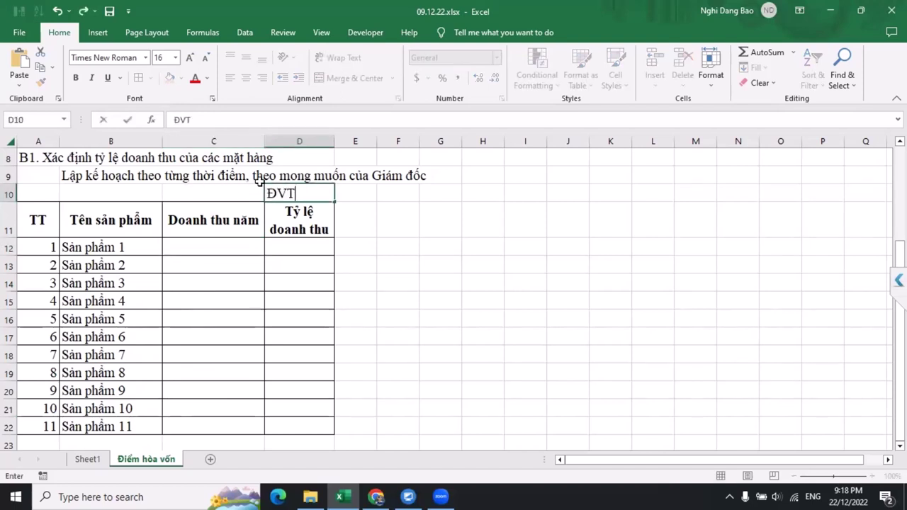
{"action": "type", "text": ": ngih"}
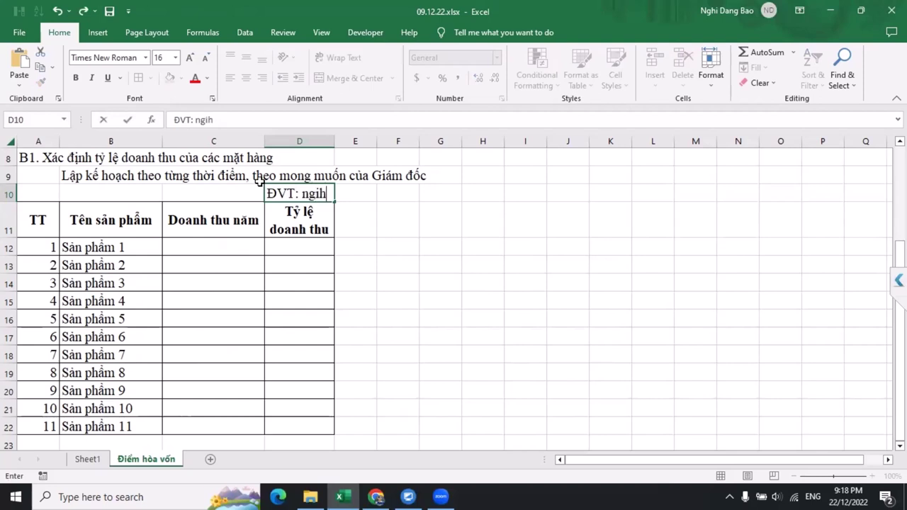
{"action": "key", "text": "BackSpace"}
{"action": "key", "text": "BackSpace"}
{"action": "type", "text": "hin"}
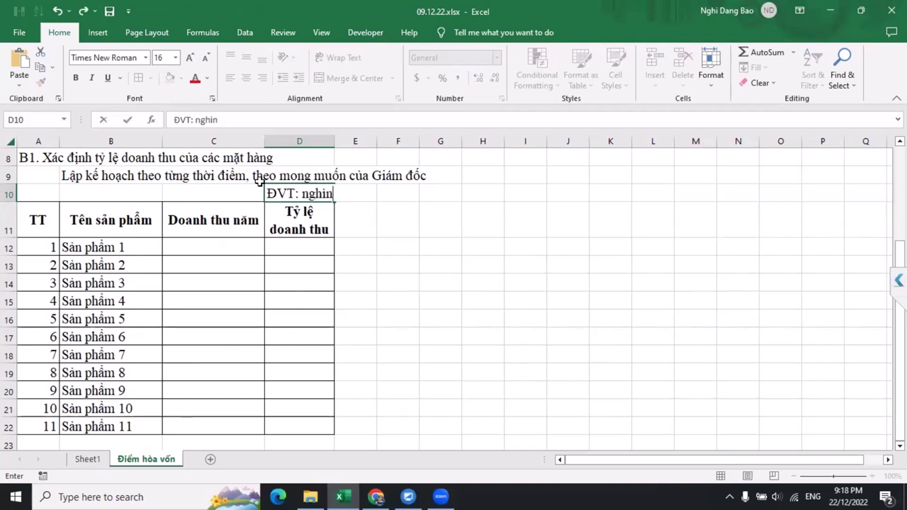
{"action": "type", "text": " đôngf"}
Step: Enter annual revenues of 324000, 425000, 1500 and 560000 for Sản phẩm 1 to 4 in C12:C15
{"action": "left_click", "coordinate": [248, 246]}
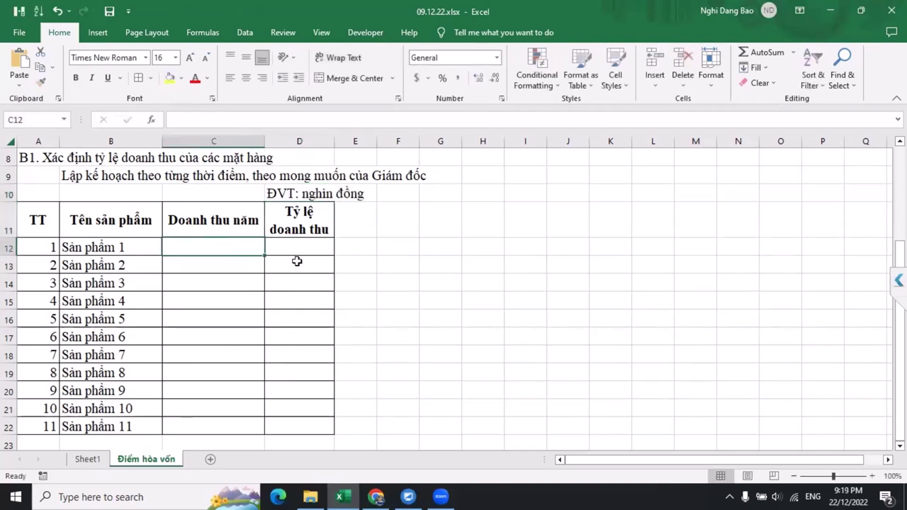
{"action": "type", "text": "324000"}
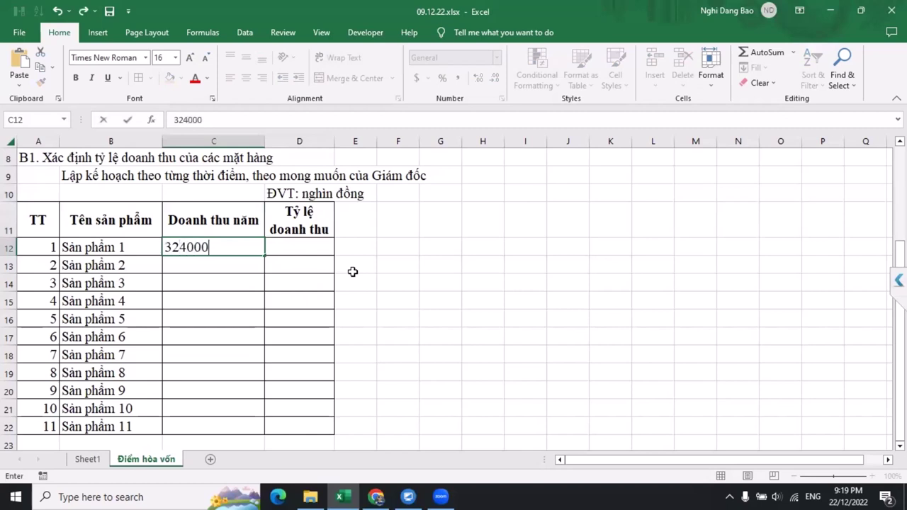
{"action": "key", "text": "Return"}
{"action": "type", "text": "425000"}
{"action": "key", "text": "Return"}
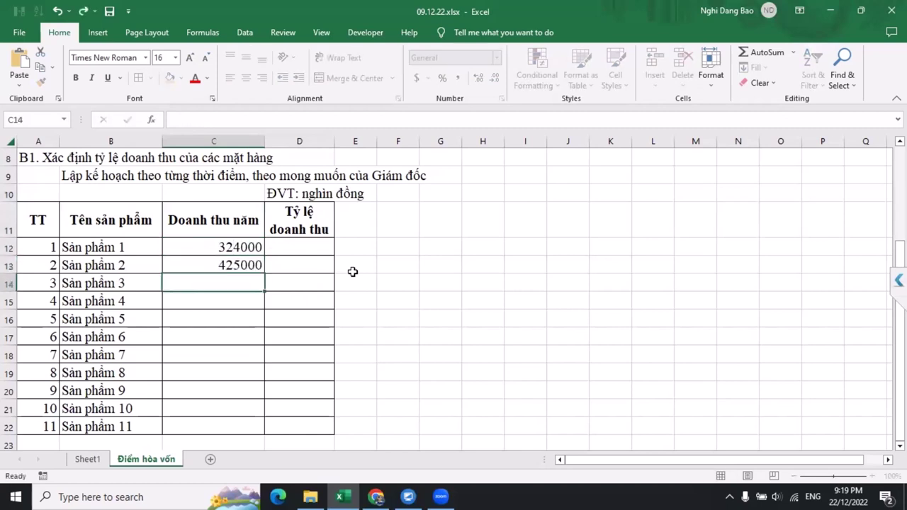
{"action": "type", "text": "1500"}
{"action": "key", "text": "Return"}
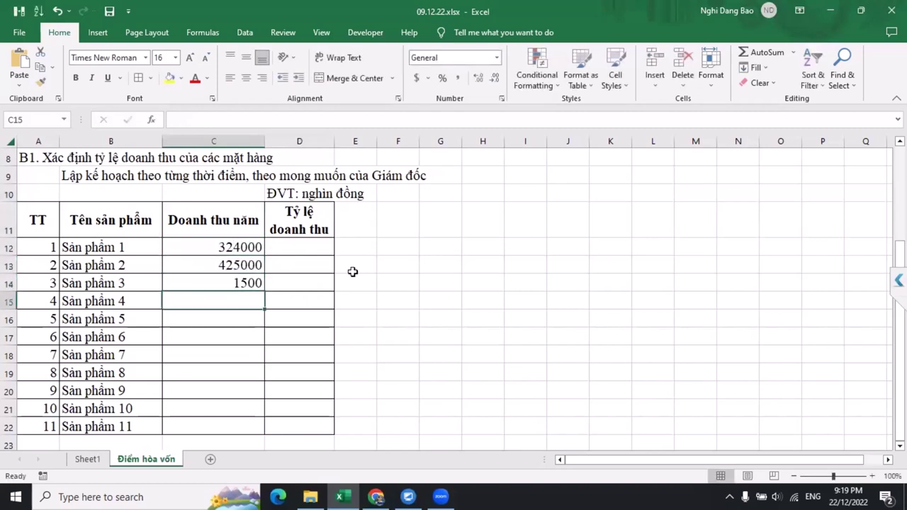
{"action": "type", "text": "560000"}
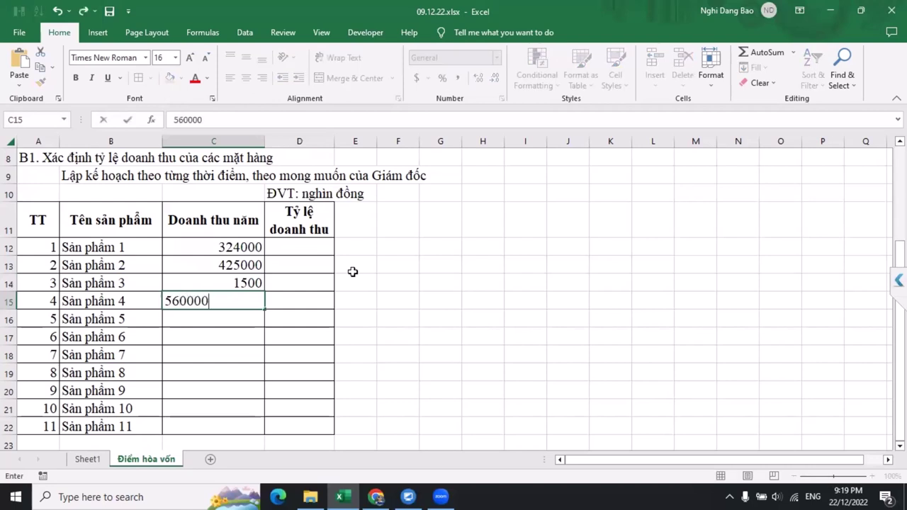
{"action": "key", "text": "Return"}
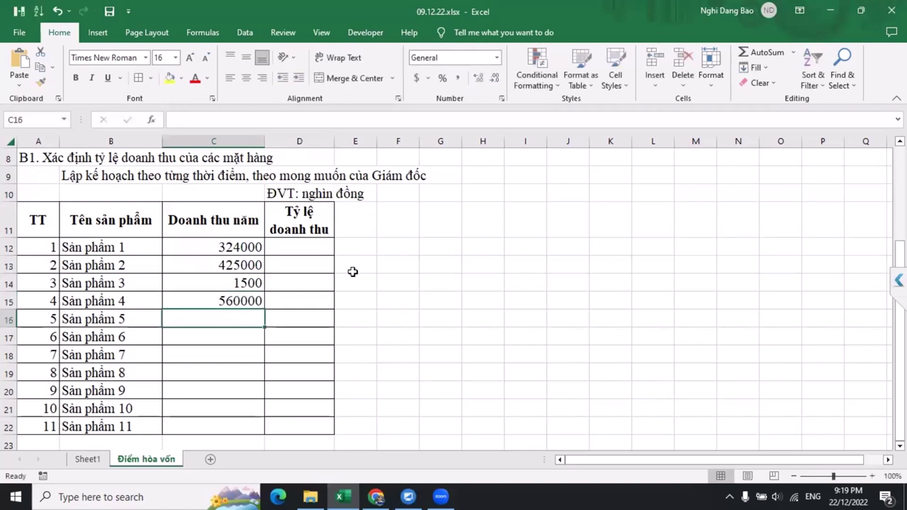
Step: Enter annual revenues of 852000, 478000 and 215000 for Sản phẩm 5 to 7 in C16:C18
{"action": "type", "text": "852000"}
{"action": "key", "text": "Return"}
{"action": "type", "text": "4"}
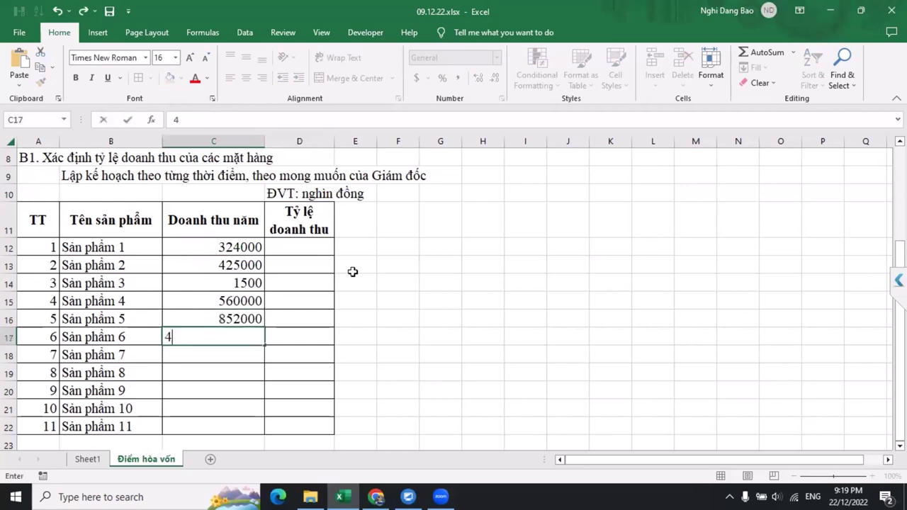
{"action": "type", "text": "78000"}
{"action": "key", "text": "Return"}
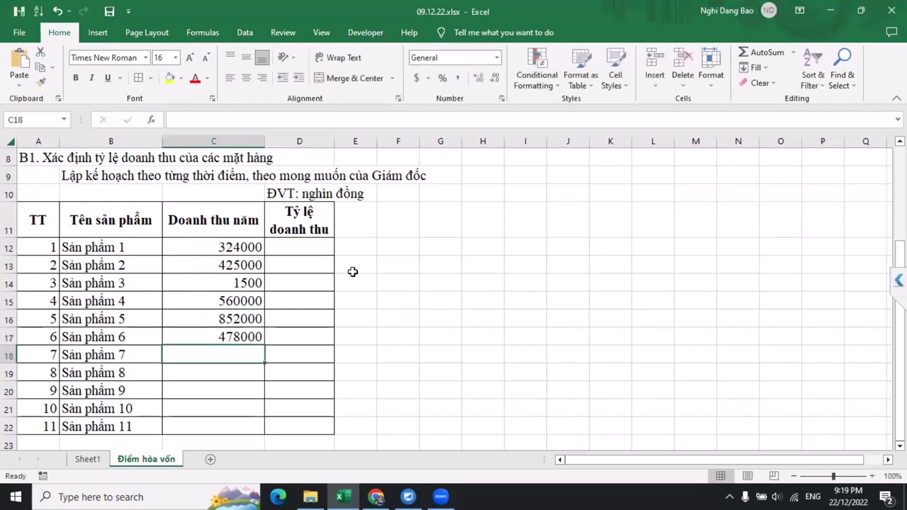
{"action": "type", "text": "215000"}
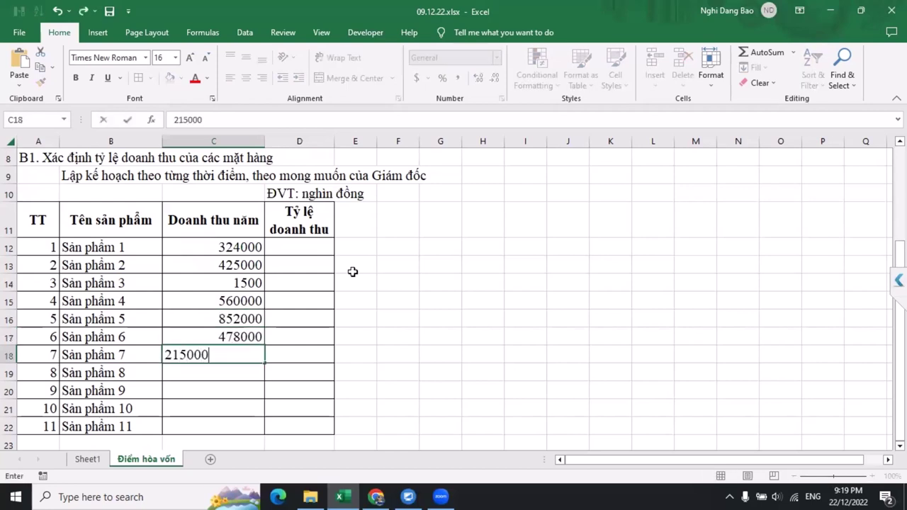
{"action": "key", "text": "Return"}
Step: Enter annual revenues of 624000, 912000, 485000 and 528000 for Sản phẩm 8 to 11 in C19:C22
{"action": "type", "text": "624"}
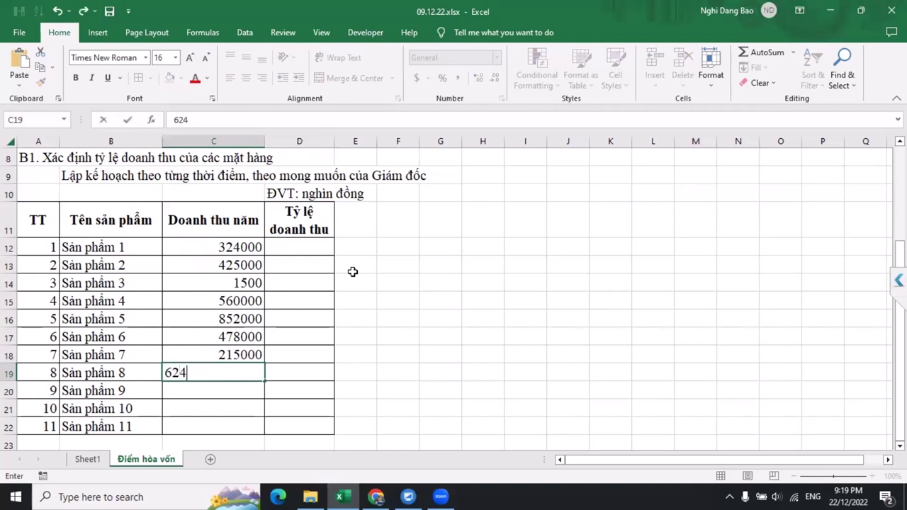
{"action": "type", "text": "000"}
{"action": "key", "text": "Return"}
{"action": "type", "text": "91200"}
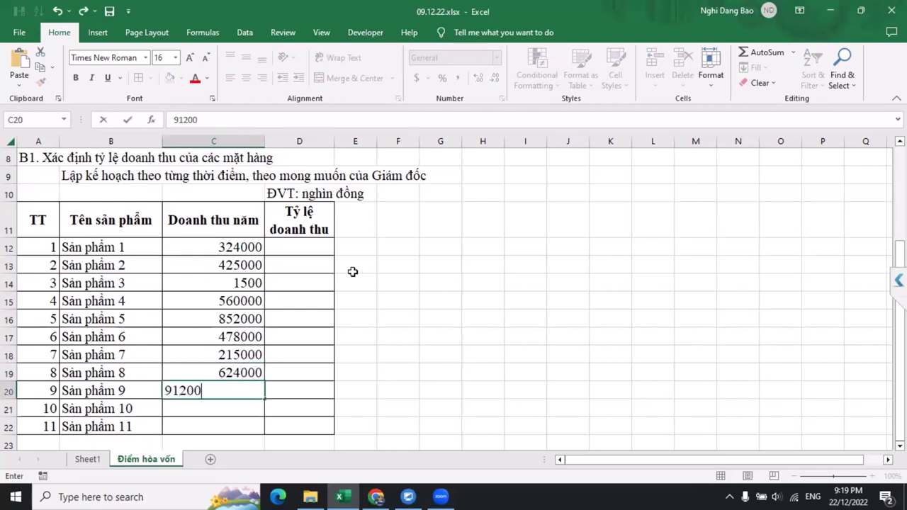
{"action": "type", "text": "0"}
{"action": "key", "text": "Return"}
{"action": "type", "text": "4"}
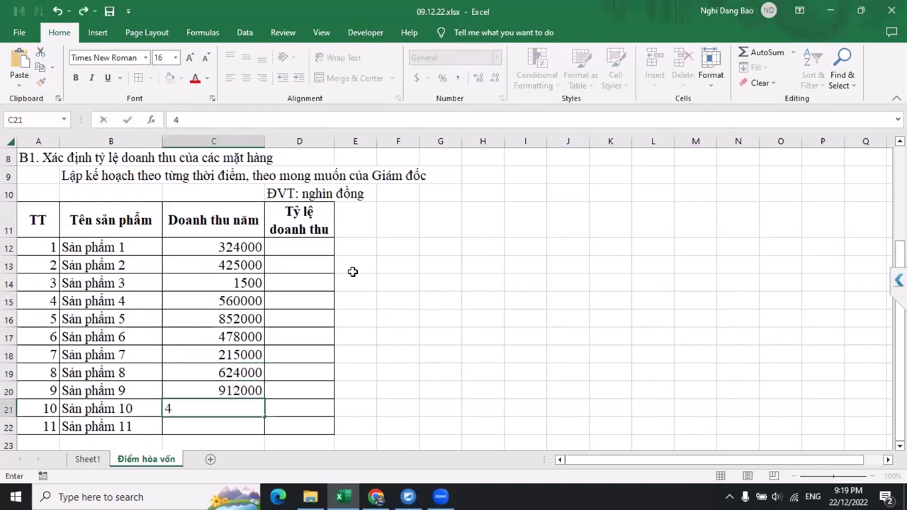
{"action": "type", "text": "85000"}
{"action": "key", "text": "Return"}
{"action": "type", "text": "52"}
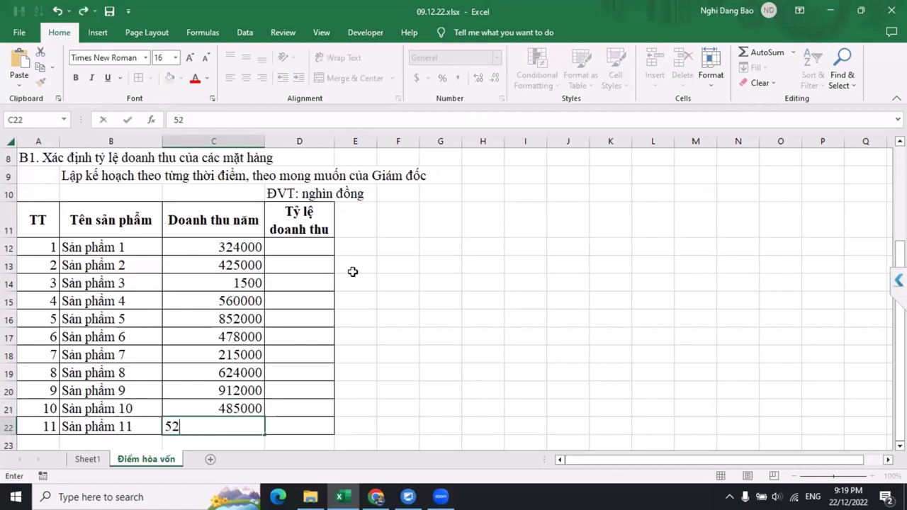
{"action": "type", "text": "8000"}
{"action": "key", "text": "Return"}
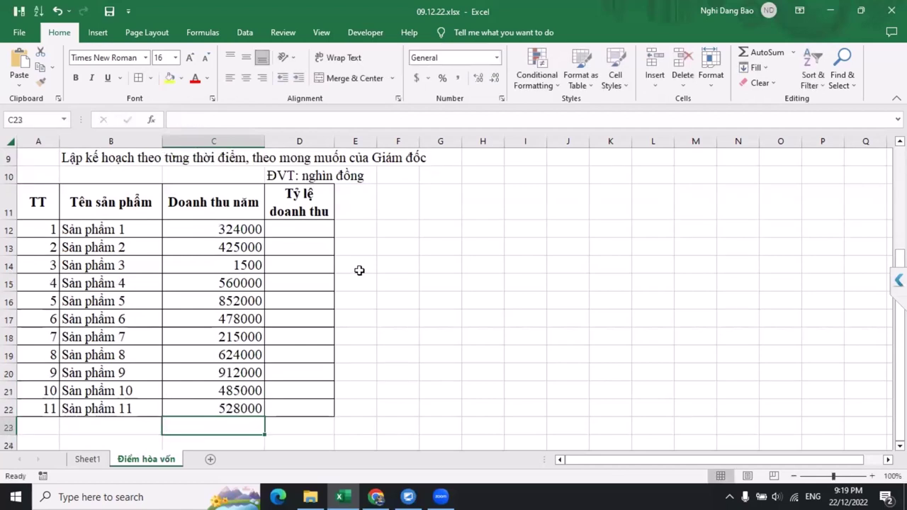
Step: Add a bordered "Tổng" row in B23:C23 that sums C12:C22, and show the revenue column with thousands separators
{"action": "left_click", "coordinate": [107, 425]}
{"action": "type", "text": "Tổng"}
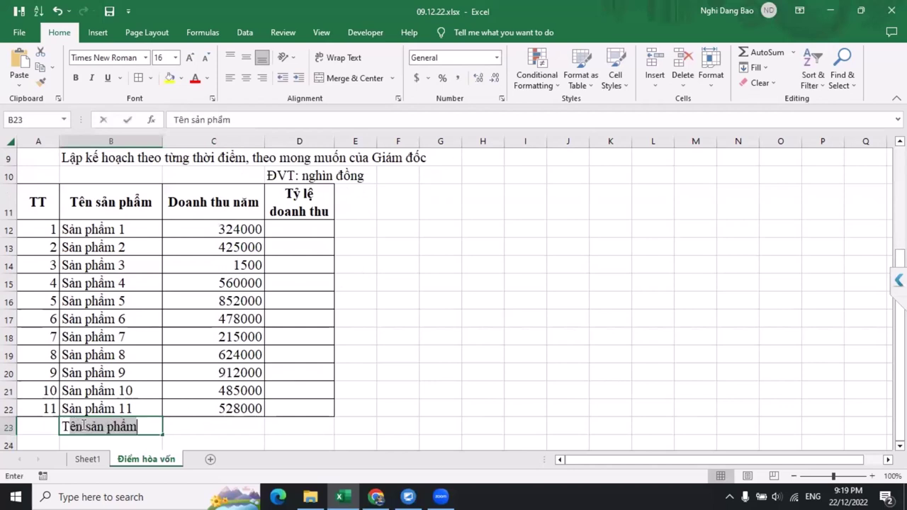
{"action": "key", "text": "Return"}
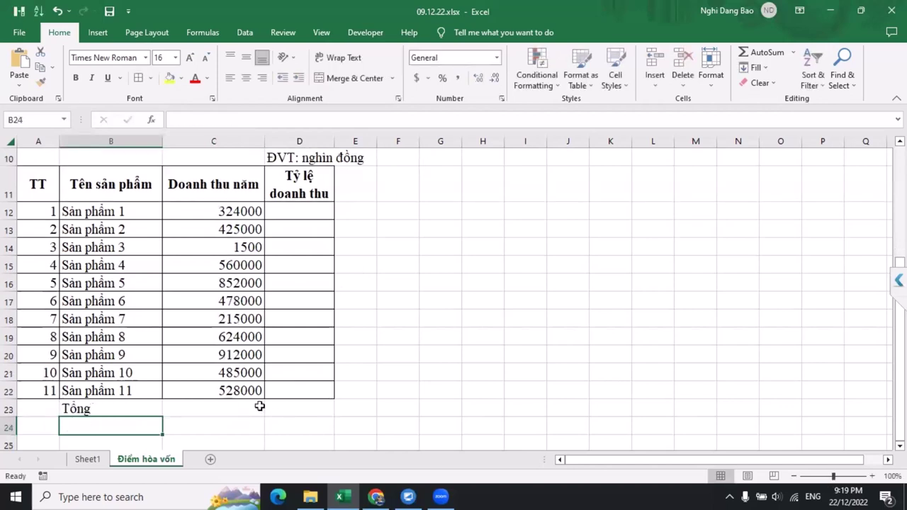
{"action": "left_click", "coordinate": [249, 408]}
{"action": "type", "text": "=SUM("}
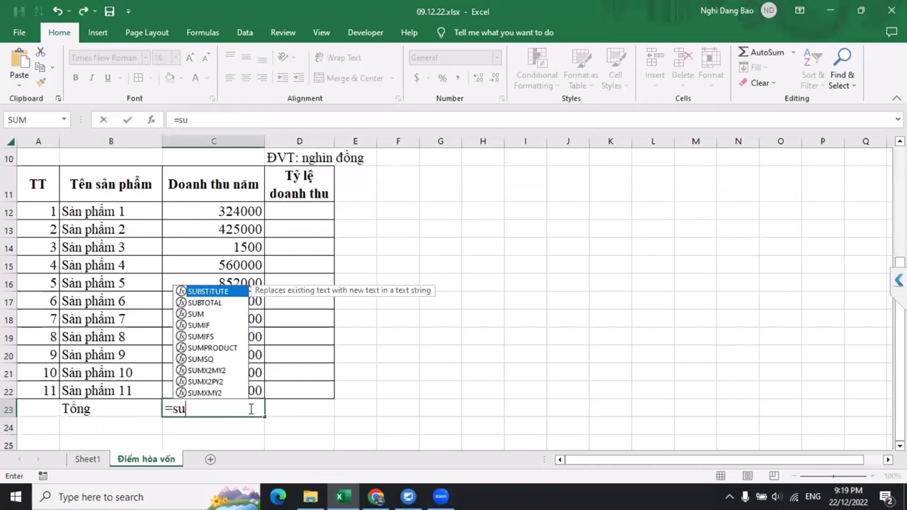
{"action": "left_click_drag", "start_coordinate": [230, 216], "coordinate": [243, 388]}
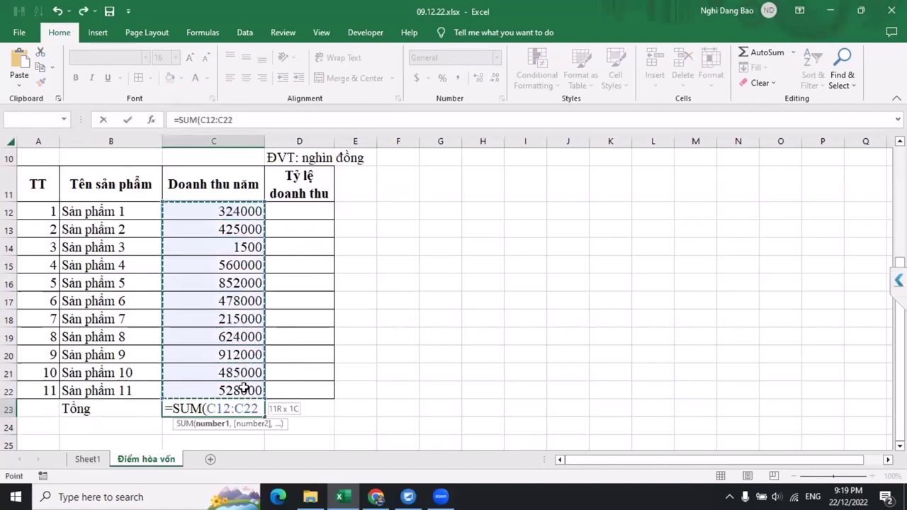
{"action": "key", "text": "Return"}
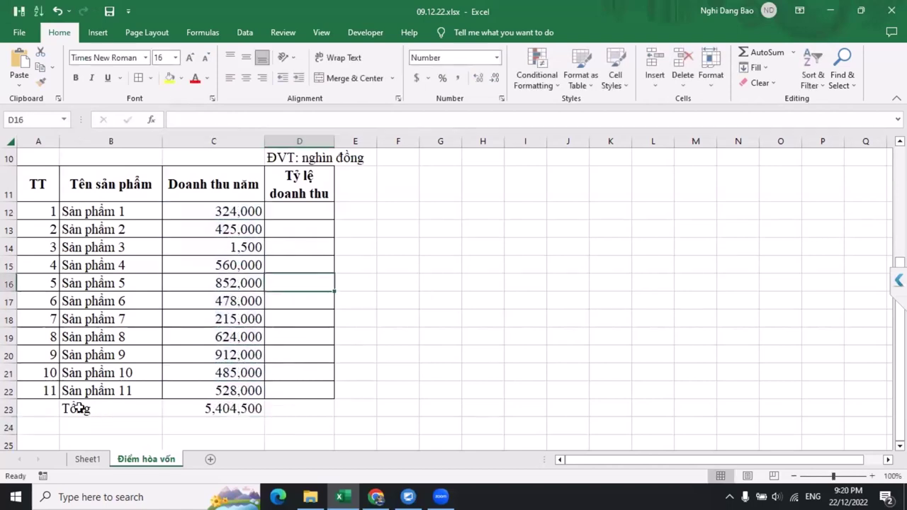
{"action": "left_click_drag", "start_coordinate": [78, 408], "coordinate": [257, 408]}
Step: Enter the revenue ratio formula =(C12/$C$23)*100 in D12 for Sản phẩm 1
{"action": "left_click", "coordinate": [310, 206]}
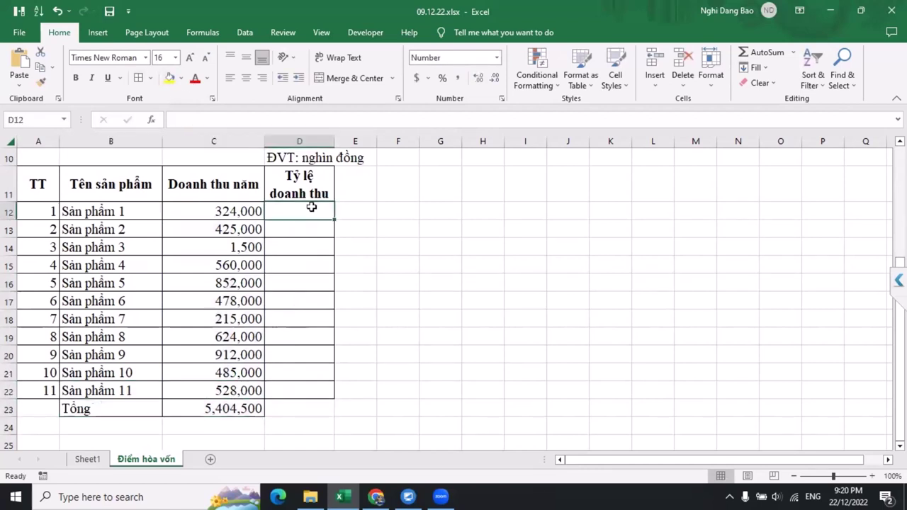
{"action": "type", "text": "="}
{"action": "left_click", "coordinate": [241, 211]}
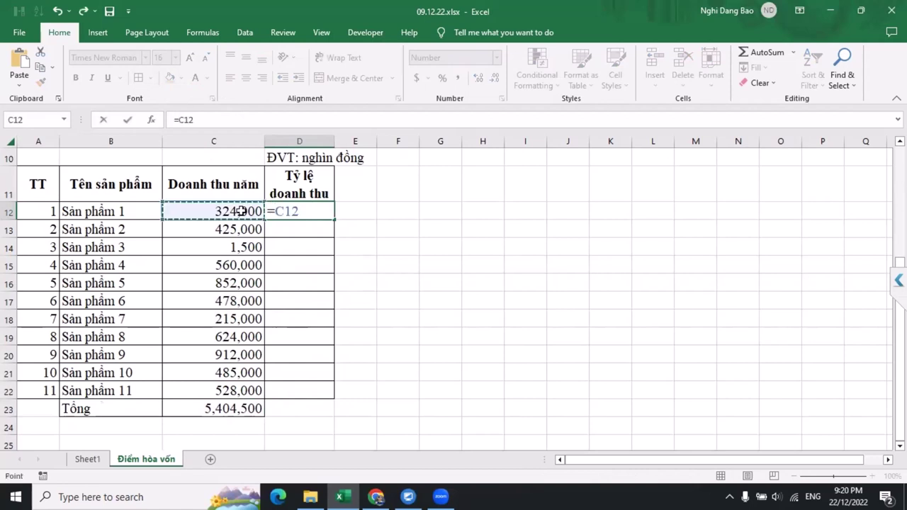
{"action": "type", "text": "/"}
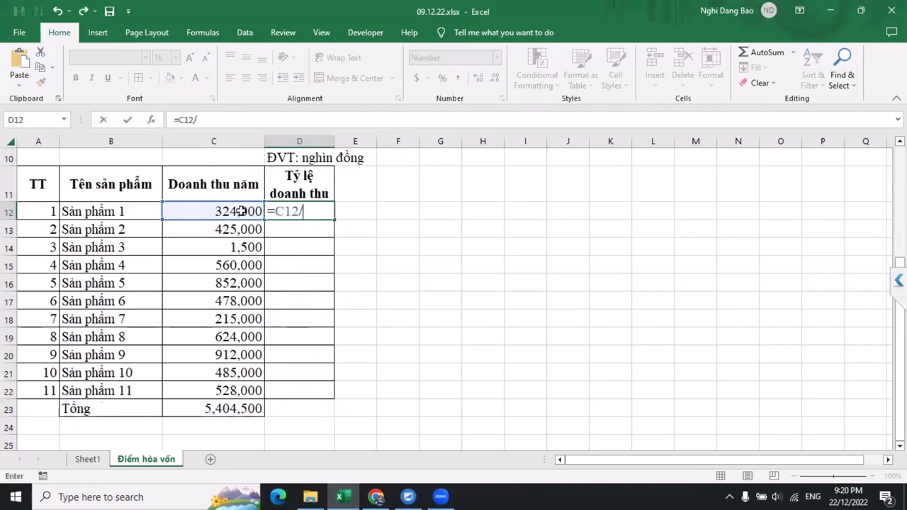
{"action": "left_click", "coordinate": [220, 407]}
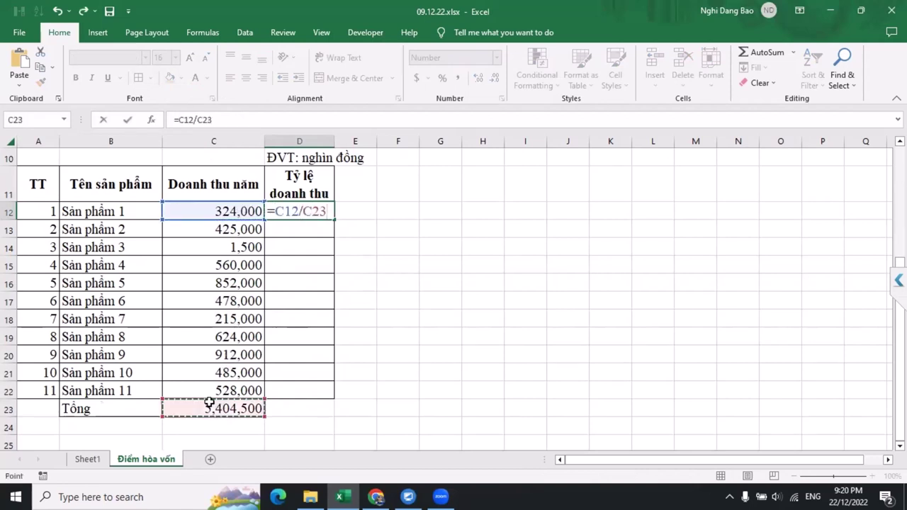
{"action": "key", "text": "F4"}
{"action": "type", "text": ")"}
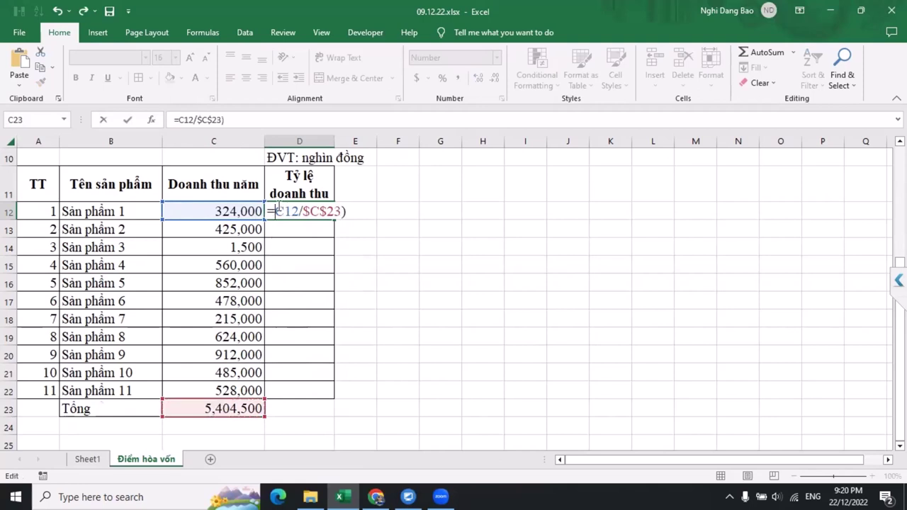
{"action": "type", "text": "("}
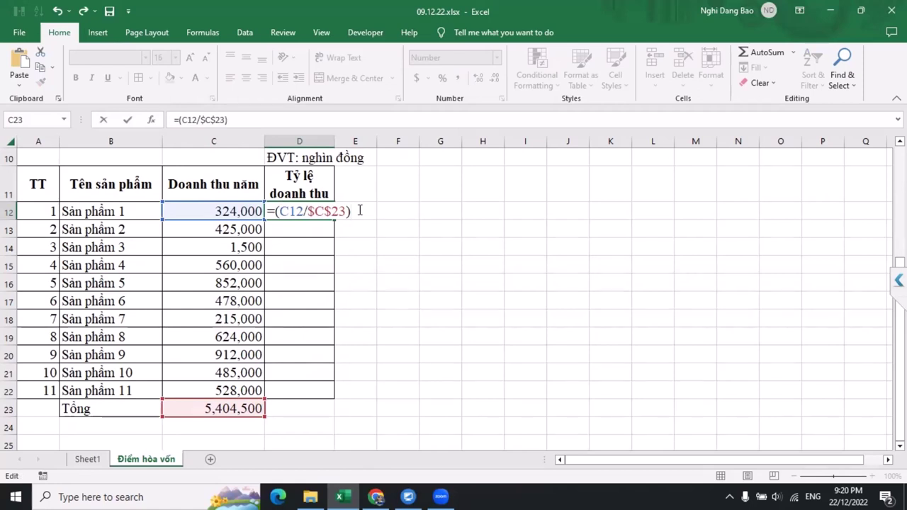
{"action": "type", "text": "*100"}
{"action": "key", "text": "Return"}
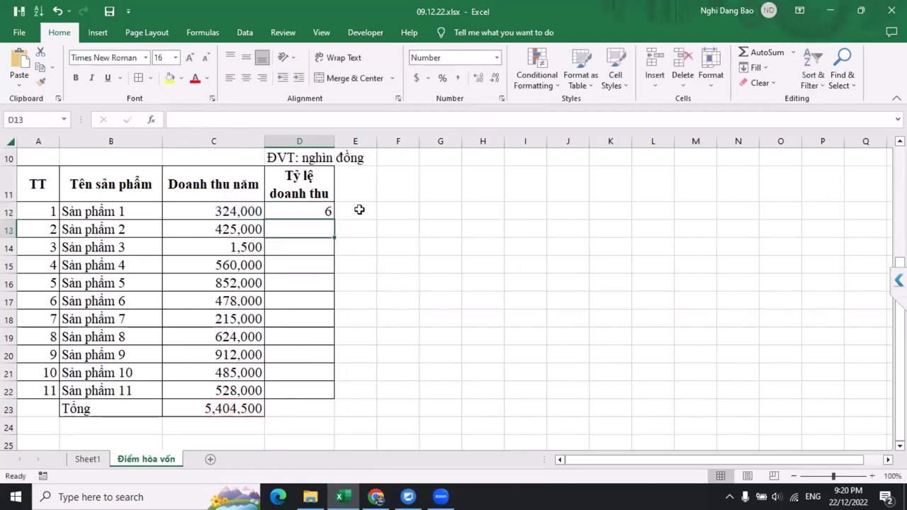
Step: Fill the D12 ratio formula down to D22 and format D12:D22 as percentages
{"action": "left_click", "coordinate": [317, 206]}
{"action": "double_click", "coordinate": [334, 220]}
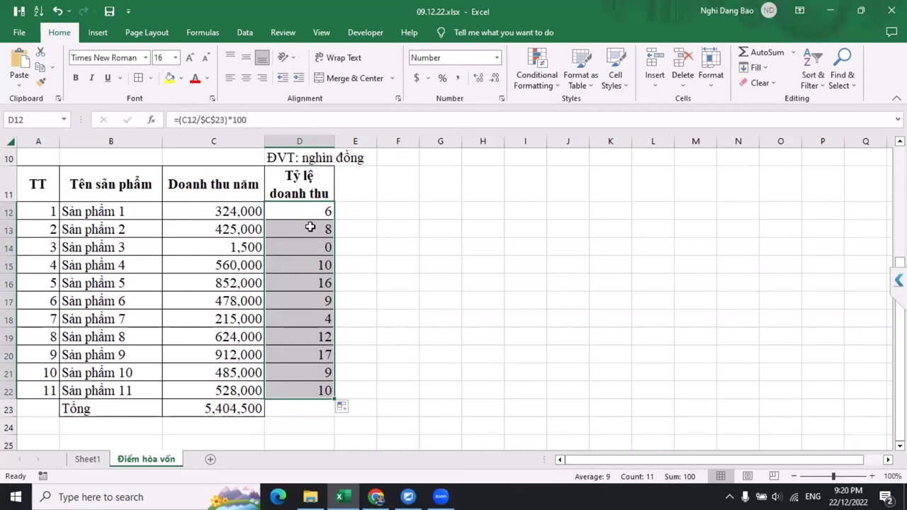
{"action": "left_click", "coordinate": [442, 78]}
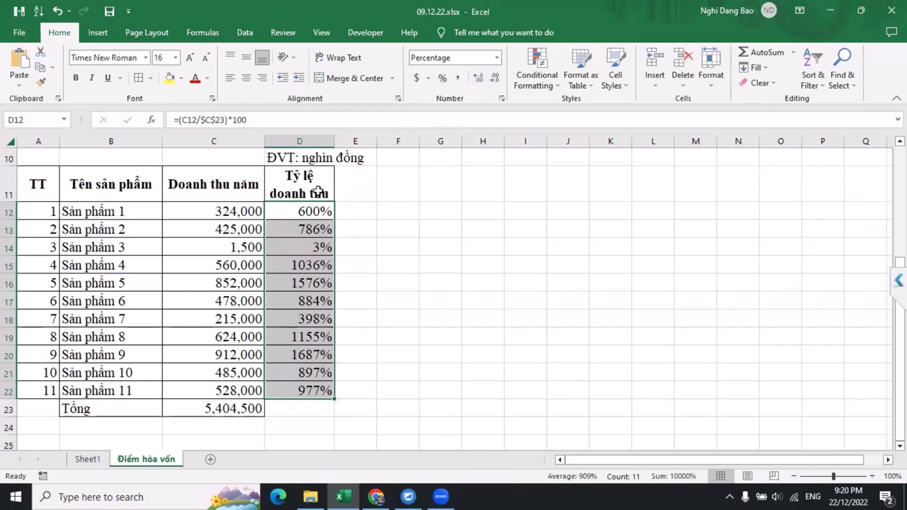
Step: Remove the *100 multiplication from the ratio formula in D12, leaving =(C12/$C$23)
{"action": "left_click", "coordinate": [310, 210]}
{"action": "left_click", "coordinate": [256, 121]}
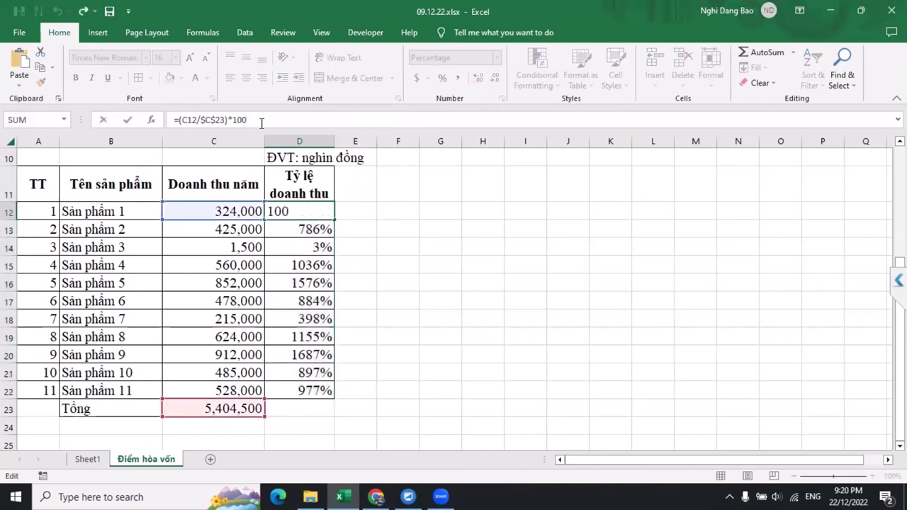
{"action": "key", "text": "BackSpace"}
{"action": "key", "text": "BackSpace"}
{"action": "left_click", "coordinate": [308, 207]}
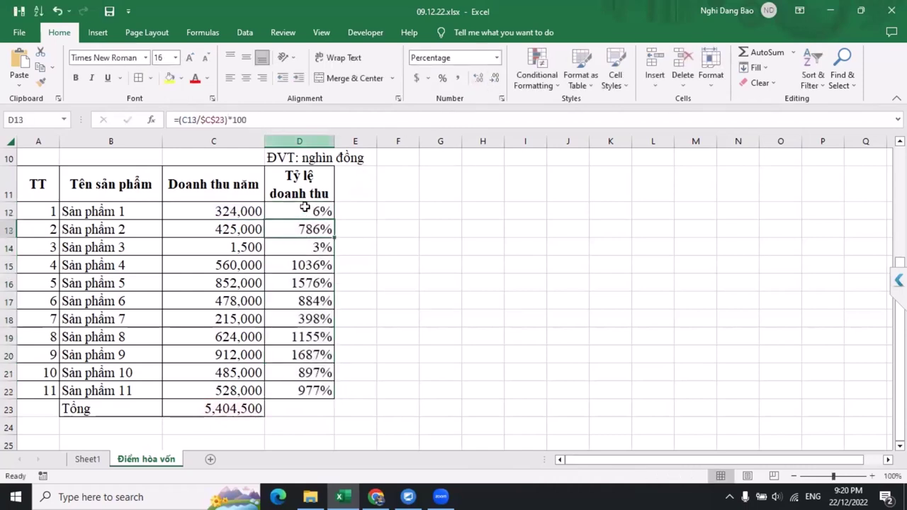
Step: Fill the D12 ratio formula down to D22 and show the percentages in D12:D22 with one decimal place
{"action": "double_click", "coordinate": [333, 220]}
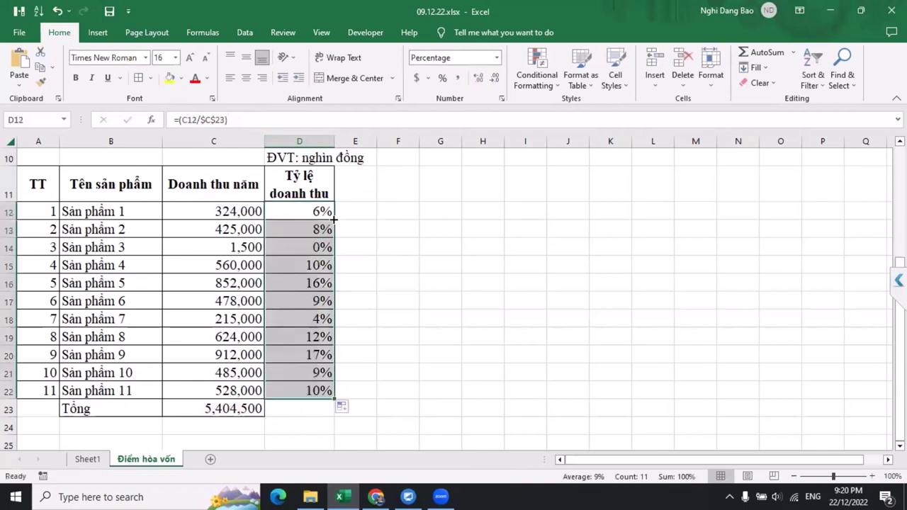
{"action": "left_click", "coordinate": [299, 229]}
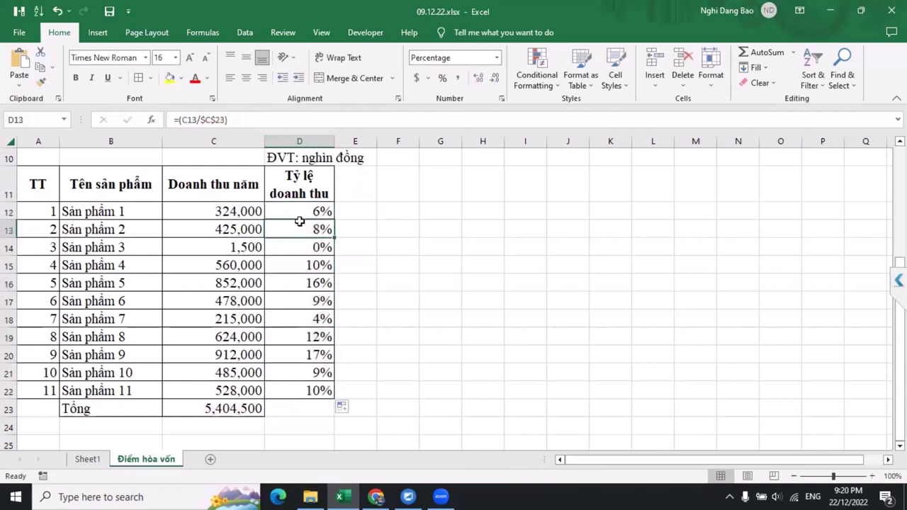
{"action": "left_click_drag", "start_coordinate": [303, 214], "coordinate": [309, 390]}
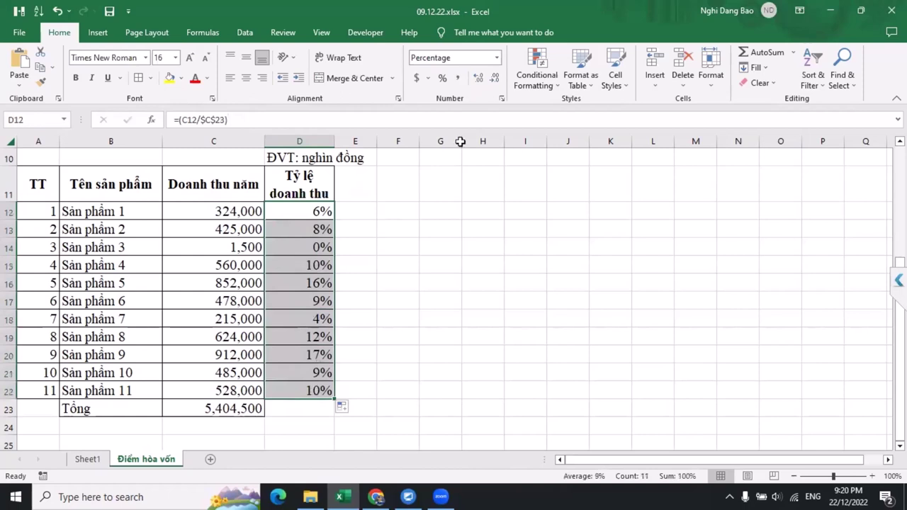
{"action": "left_click", "coordinate": [479, 77]}
{"action": "left_click", "coordinate": [408, 248]}
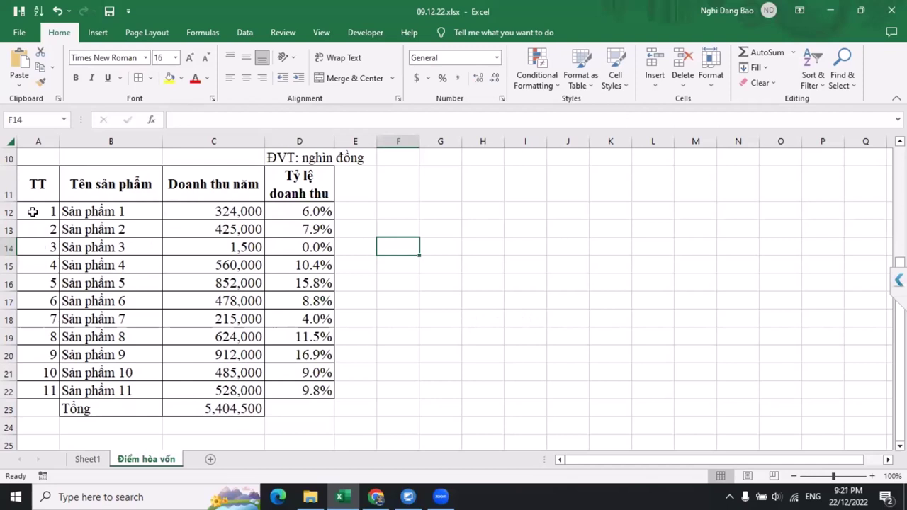
Step: Centre the TT numbers in A12:A22 horizontally
{"action": "left_click_drag", "start_coordinate": [33, 212], "coordinate": [39, 391]}
{"action": "left_click", "coordinate": [246, 77]}
{"action": "left_click_drag", "start_coordinate": [127, 210], "coordinate": [299, 404]}
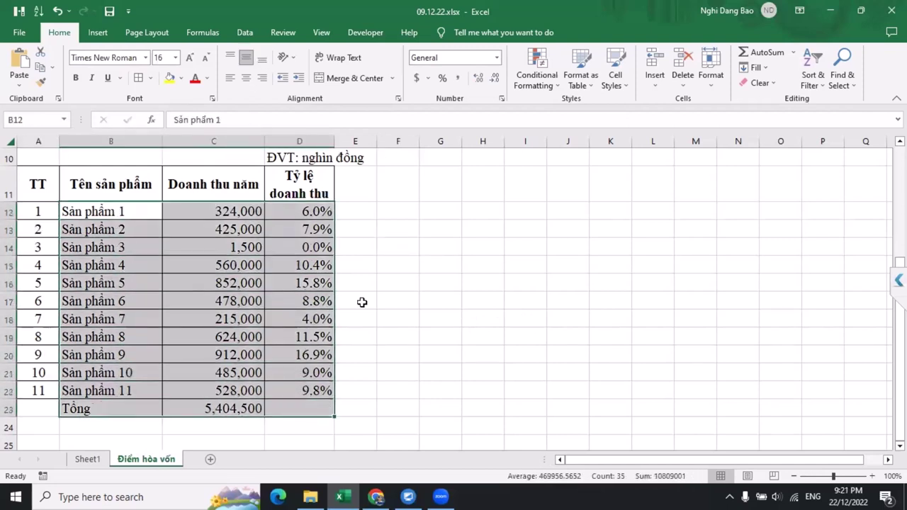
{"action": "left_click", "coordinate": [436, 394]}
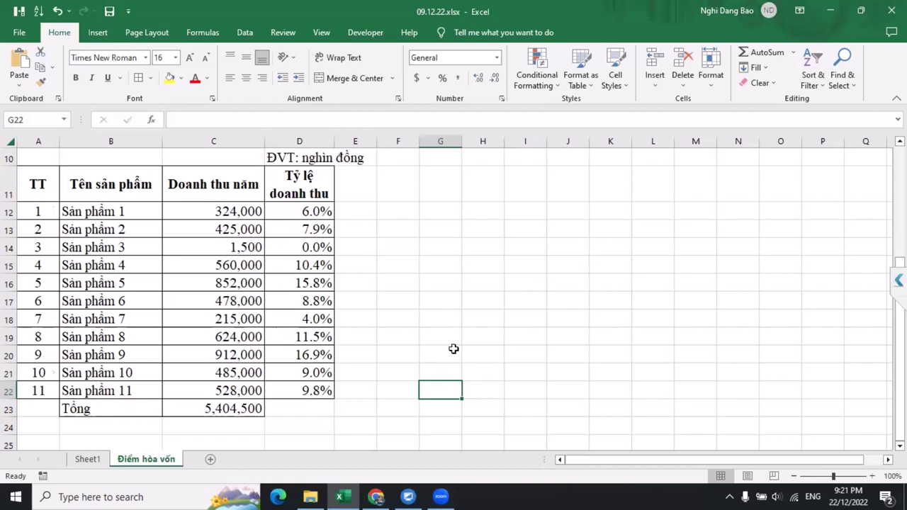
Step: Enter the step 2 heading "B2. Tập hợp toàn bộ chi phí" in A25, below the revenue table
{"action": "left_click", "coordinate": [422, 193]}
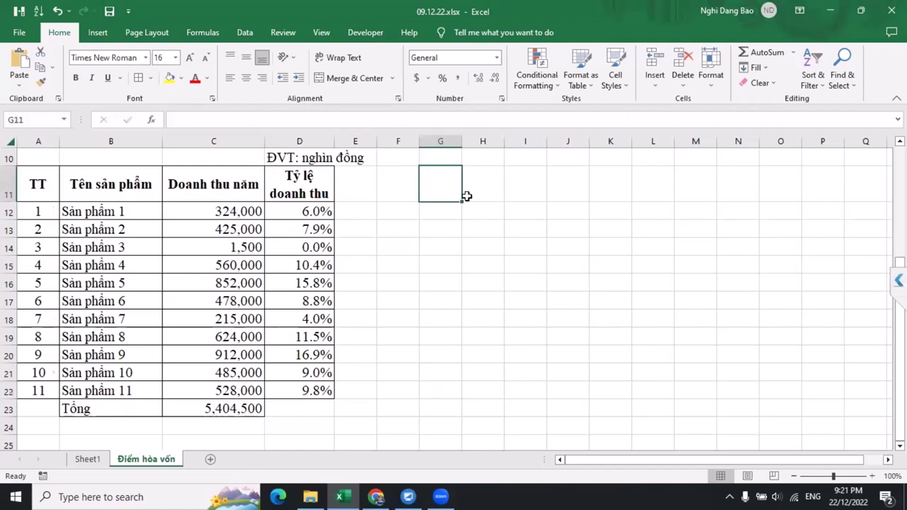
{"action": "scroll", "coordinate": [468, 285], "scroll_direction": "up", "scroll_amount": 3}
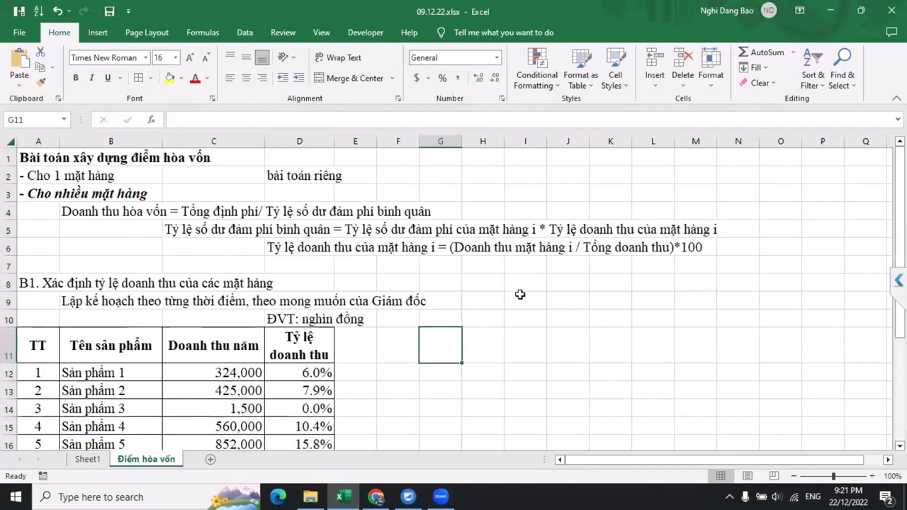
{"action": "scroll", "coordinate": [283, 297], "scroll_direction": "down", "scroll_amount": 4}
{"action": "left_click", "coordinate": [42, 372]}
{"action": "type", "text": "B2. Tập hợp t"}
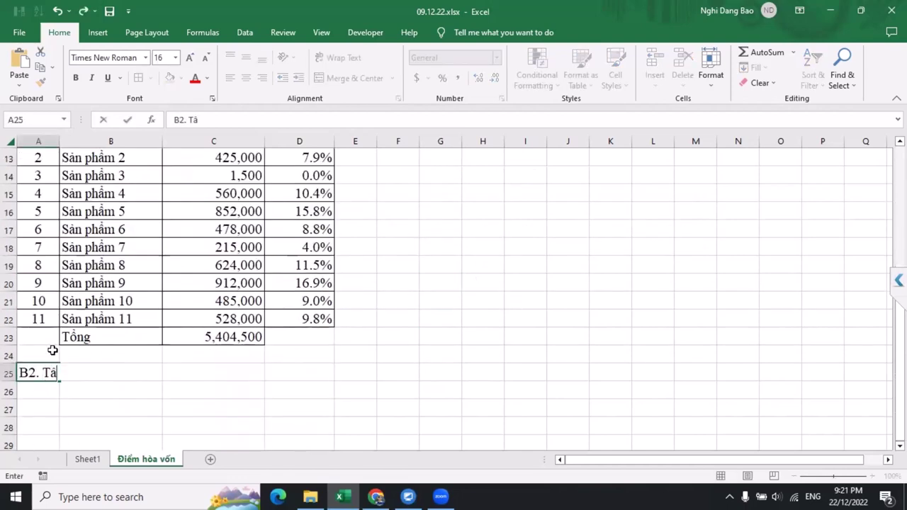
{"action": "type", "text": "oan "}
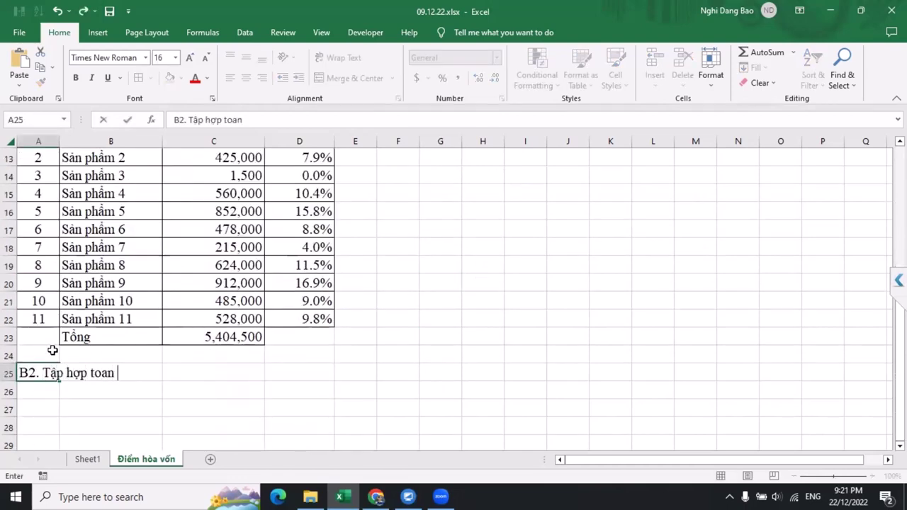
{"action": "type", "text": " bo chi ph"}
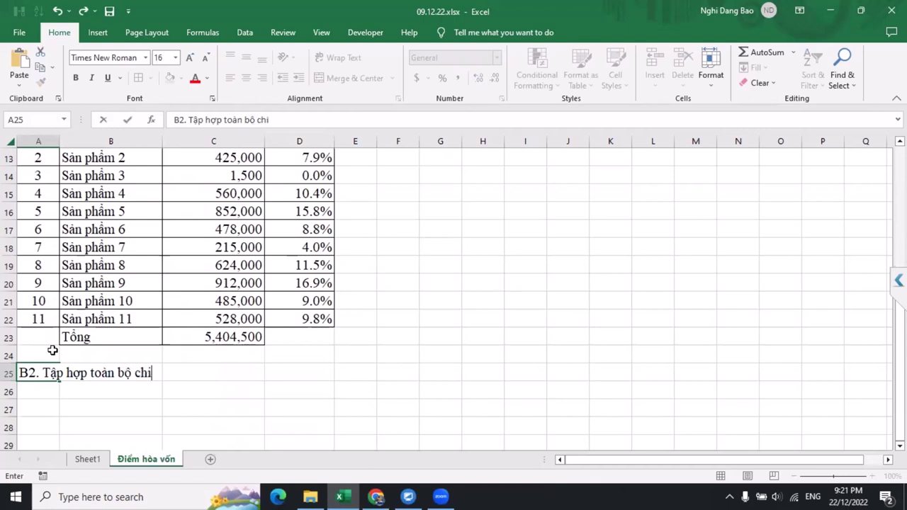
{"action": "key", "text": "Return"}
Step: Enter the note "Sổ chi phí -> Xác định biến phí và định phí" in B26 under the B2 heading
{"action": "scroll", "coordinate": [52, 350], "scroll_direction": "down", "scroll_amount": 3}
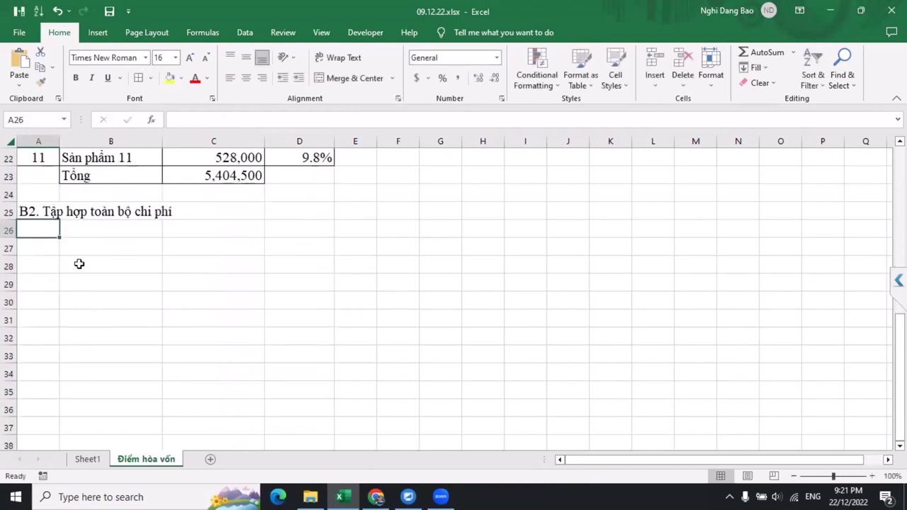
{"action": "left_click", "coordinate": [77, 235]}
{"action": "type", "text": "Sổ chi phí"}
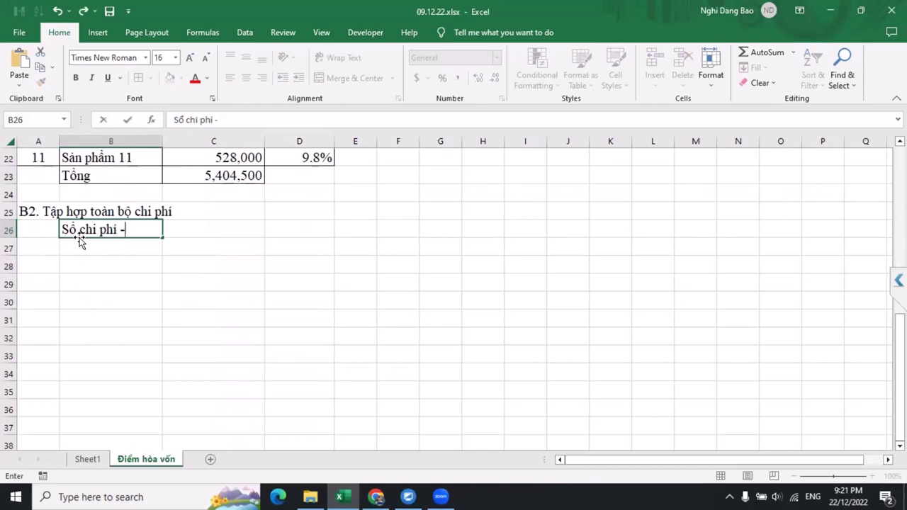
{"action": "type", "text": " -> Xác định bi"}
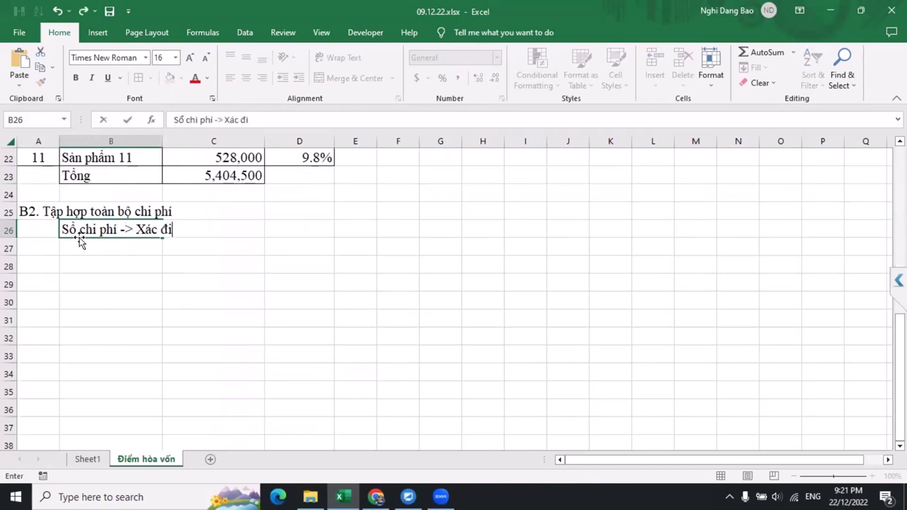
{"action": "type", "text": "ến phí"}
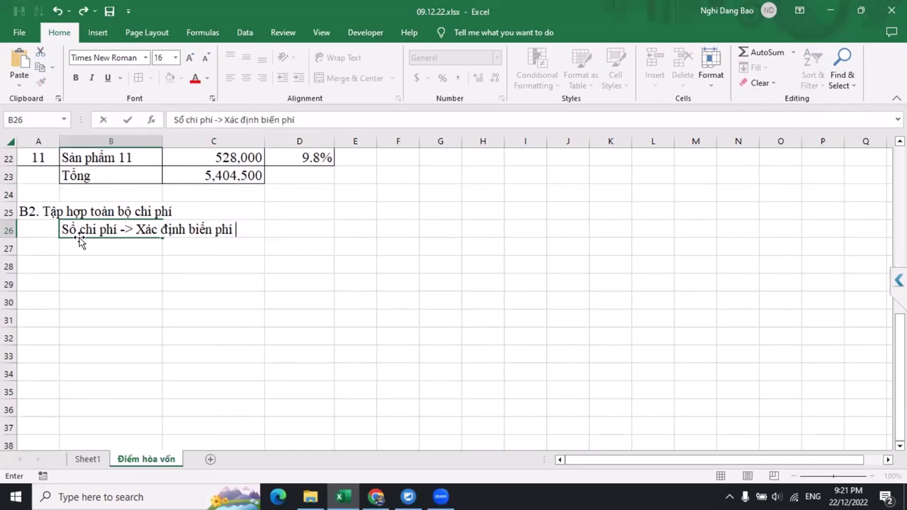
{"action": "type", "text": " và định phí"}
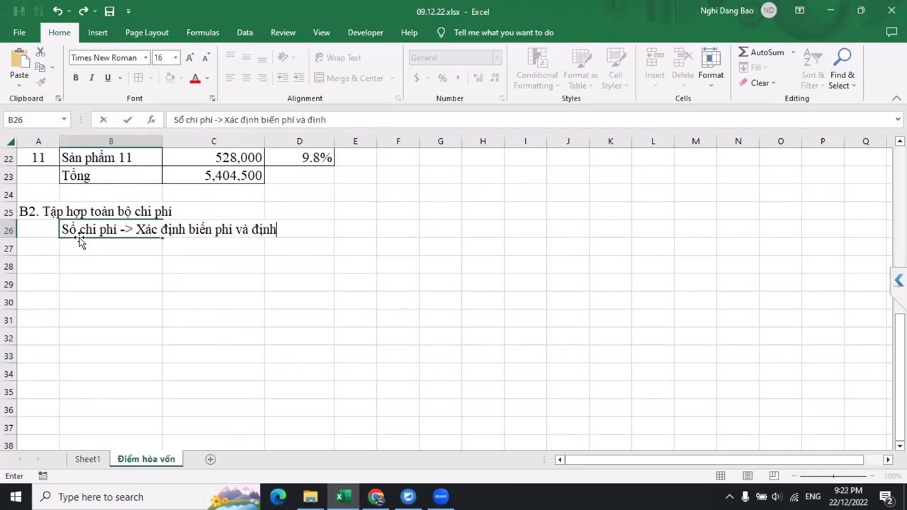
{"action": "key", "text": "Return"}
Step: List the cost items "- Tổng định phí" in B27 and "- Biến phí" in B28 as text
{"action": "type", "text": "'- Tổng định "}
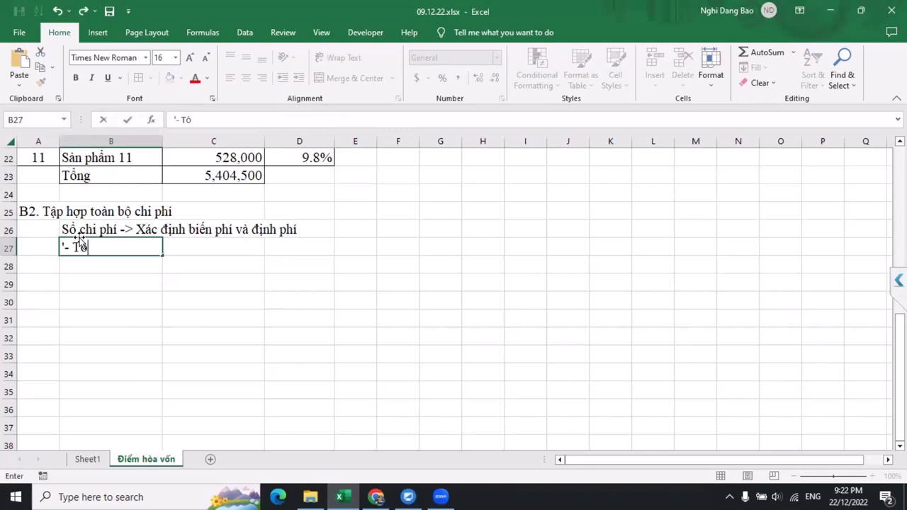
{"action": "type", "text": "phic"}
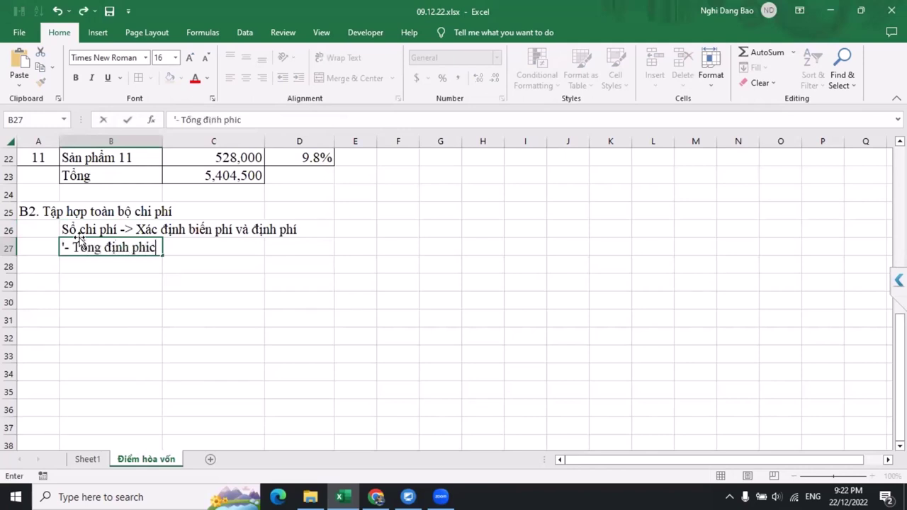
{"action": "type", "text": "s"}
{"action": "key", "text": "ctrl+Return"}
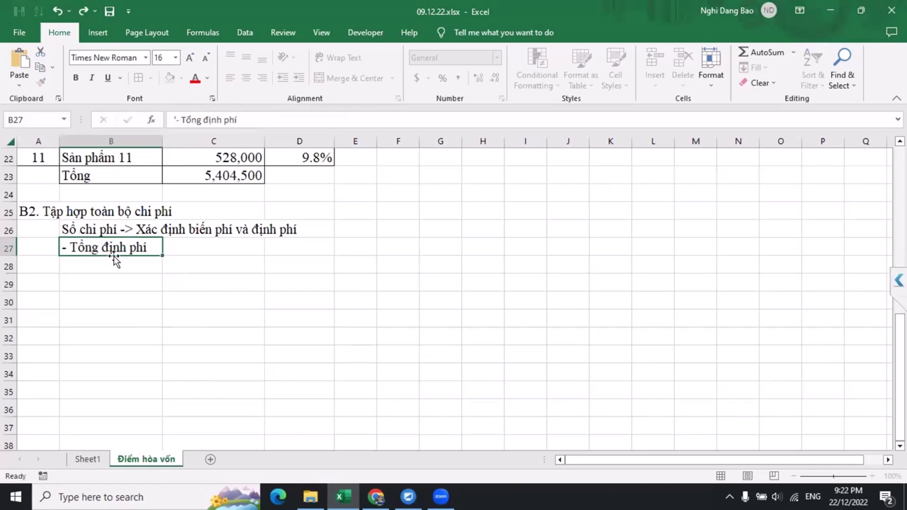
{"action": "left_click", "coordinate": [122, 260]}
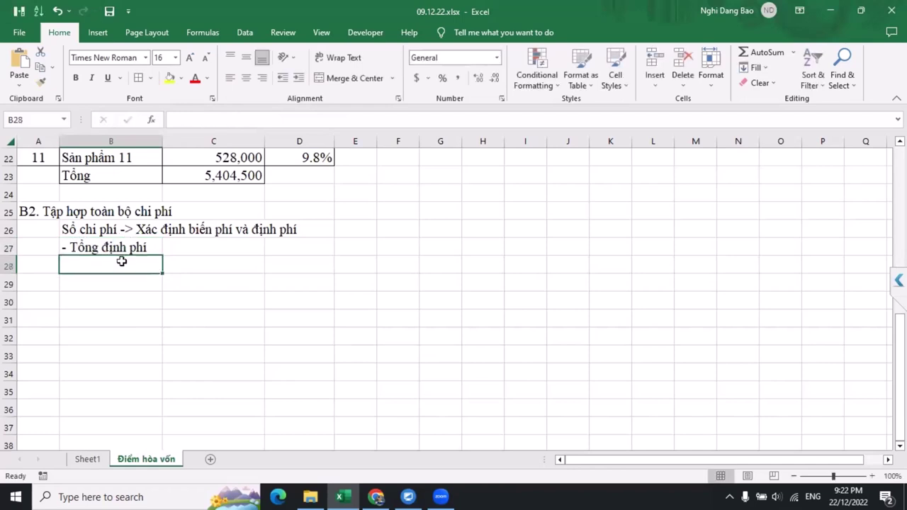
{"action": "type", "text": "'-"}
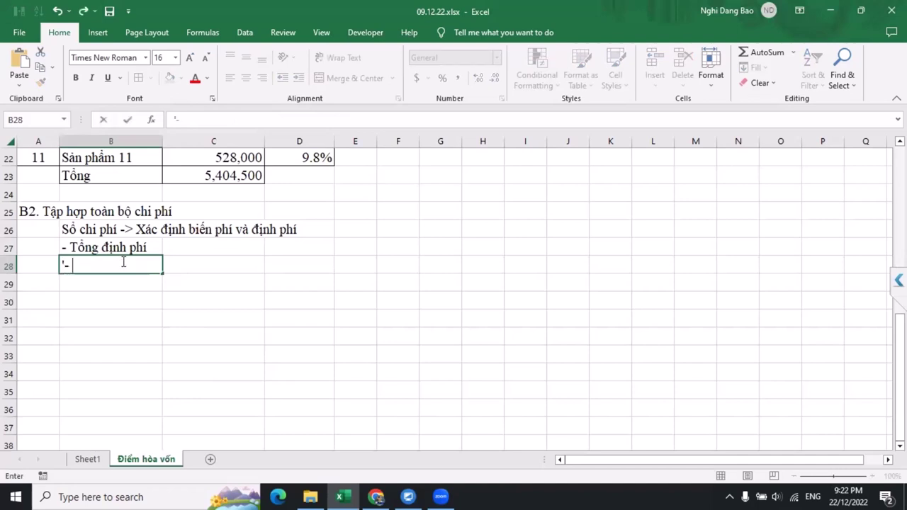
{"action": "type", "text": " Biên phí"}
{"action": "key", "text": "Return"}
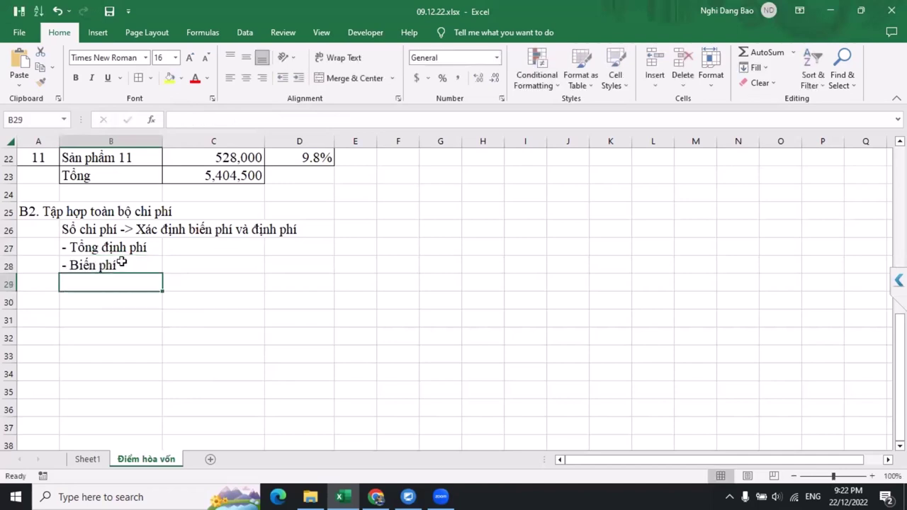
Step: Add the sub-items "+ Giá mua SP" in B29 and "+ Biến phí khác dùng chung (Phân bổ theo tỷ lệ doanh thu)" in B30
{"action": "type", "text": "'"}
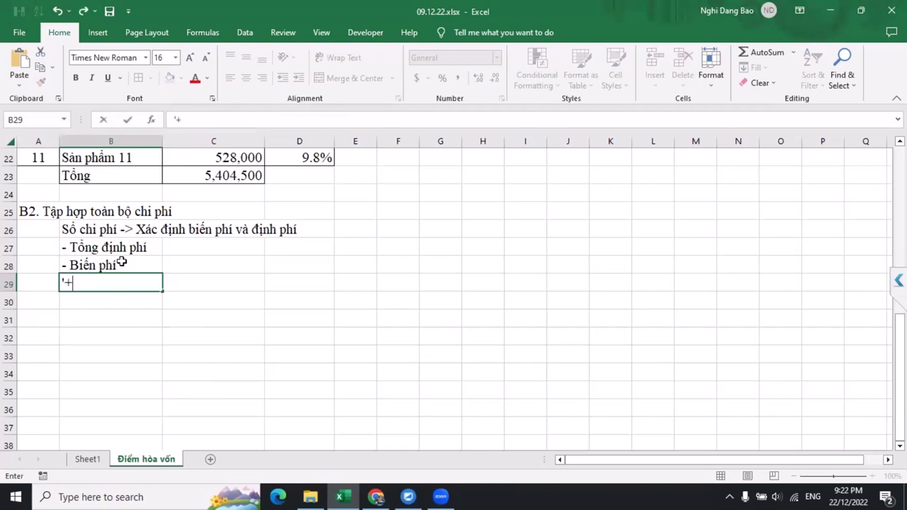
{"action": "type", "text": "+ Giá mua SP"}
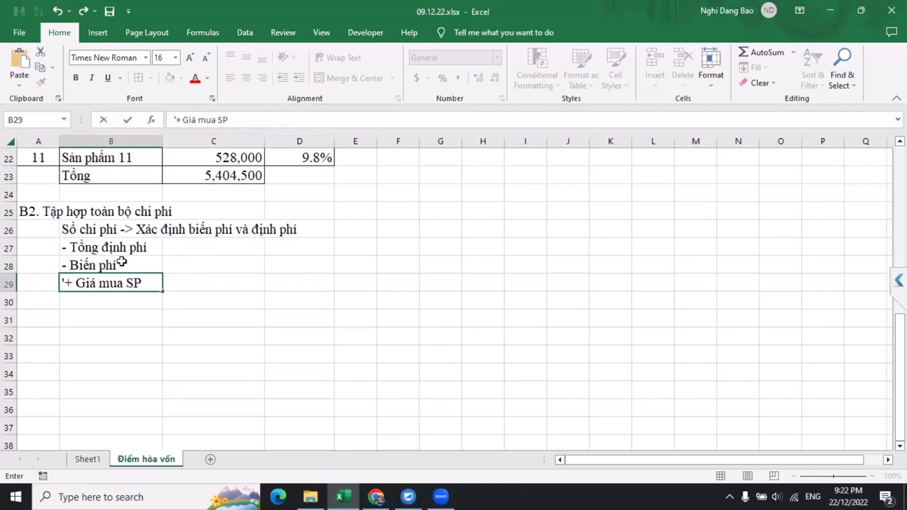
{"action": "key", "text": "Return"}
{"action": "type", "text": "'"}
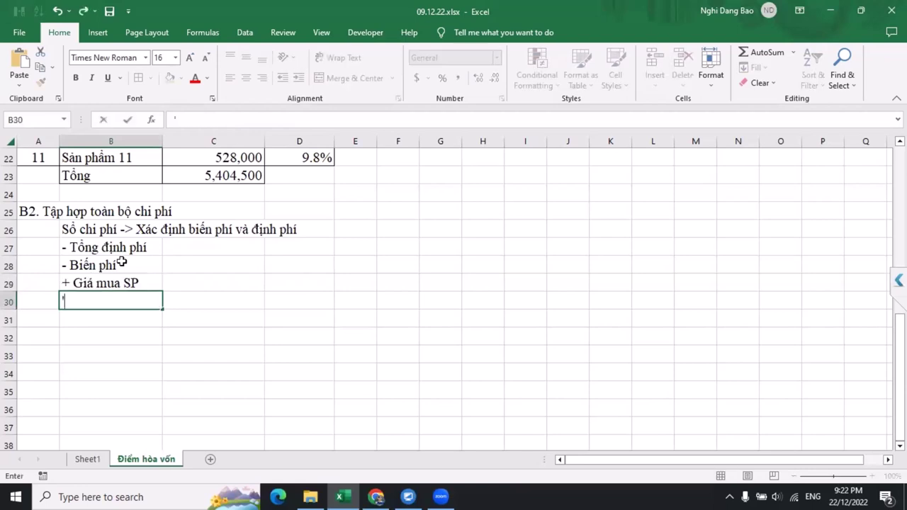
{"action": "type", "text": "+ Biến p"}
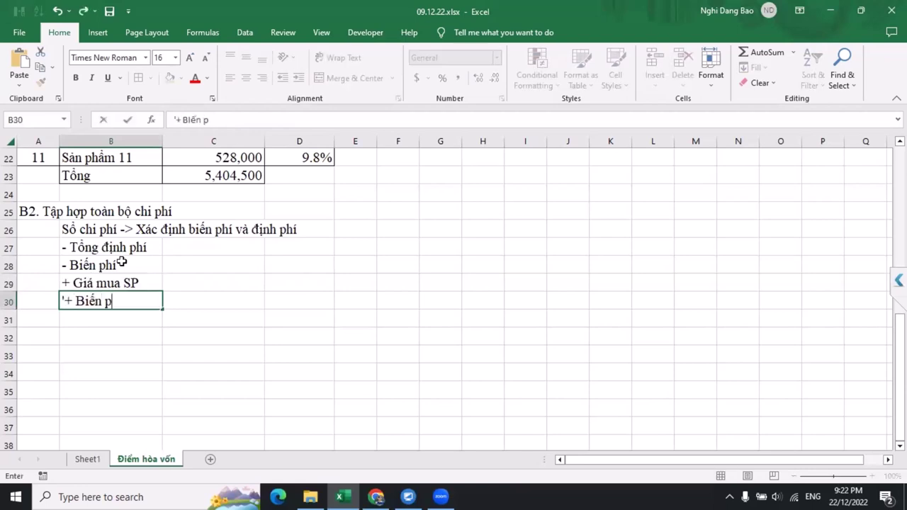
{"action": "type", "text": "hí khác"}
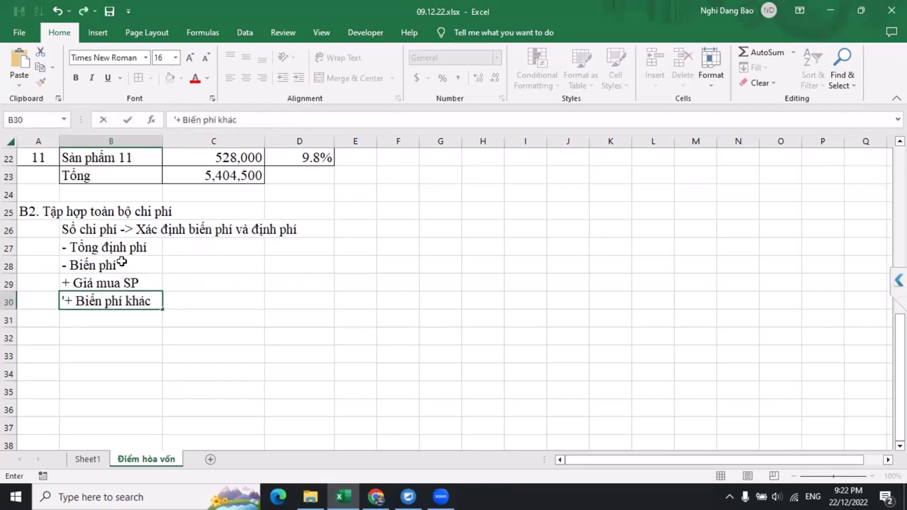
{"action": "type", "text": " dung chung"}
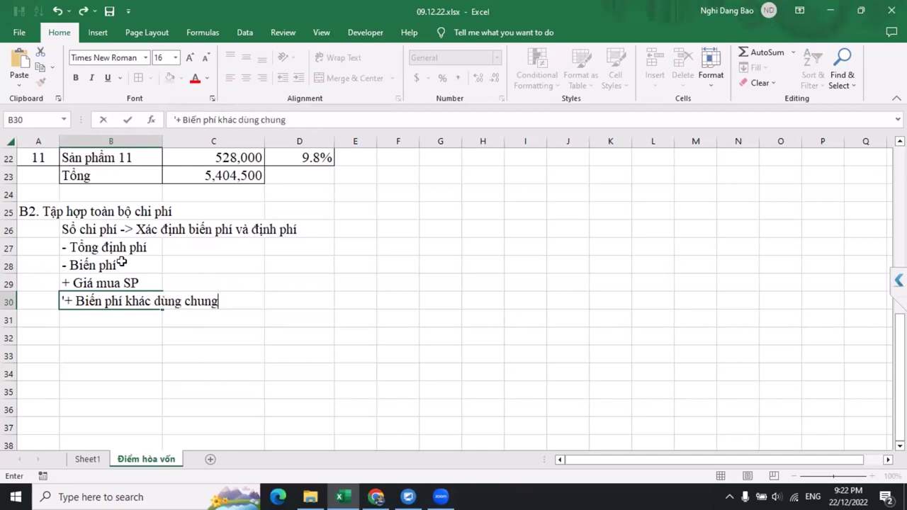
{"action": "type", "text": " (Phân bổ theo"}
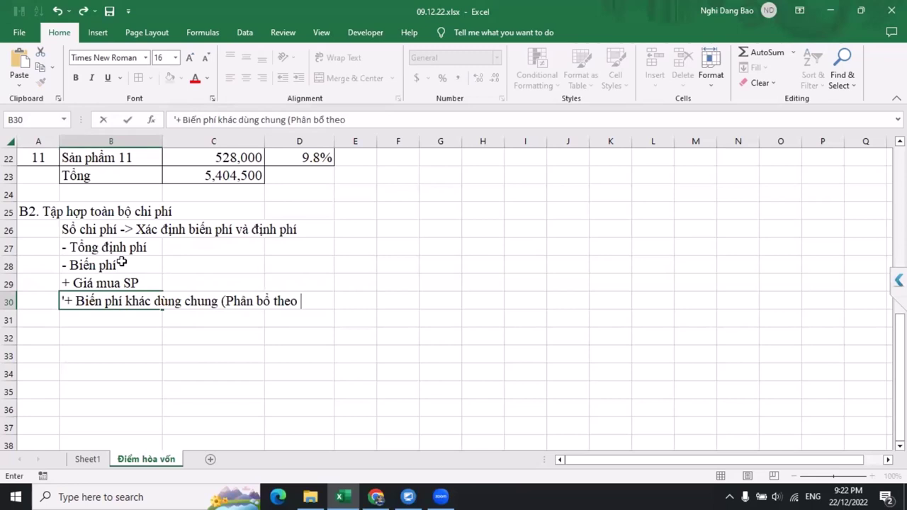
{"action": "type", "text": "tỷ lệ doanh thu"}
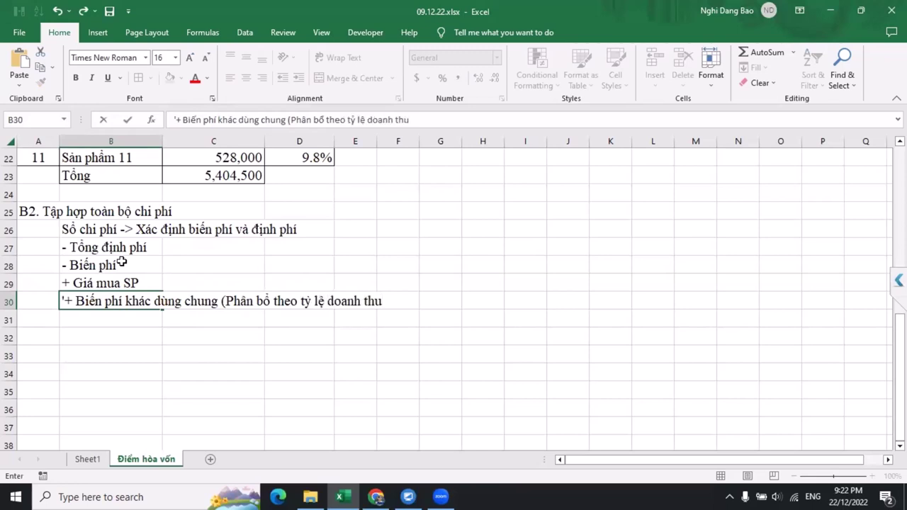
{"action": "type", "text": ")"}
{"action": "key", "text": "Return"}
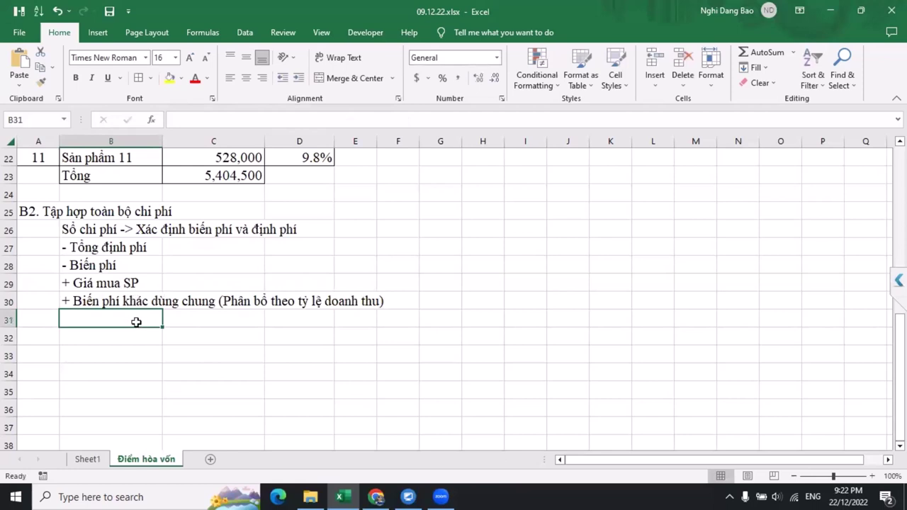
Step: Add the item "- Giá bán bình quân của từng sản phẩm" as text in B31
{"action": "type", "text": "'- G"}
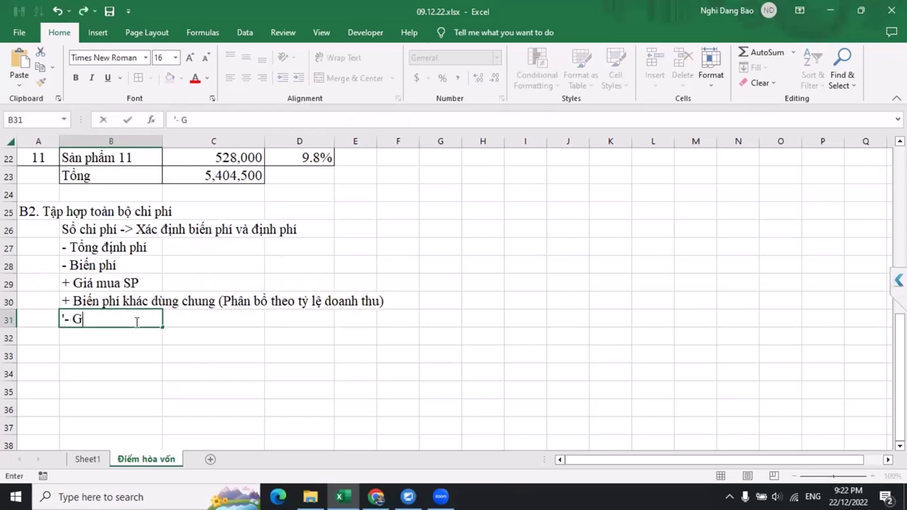
{"action": "type", "text": "iá bán bình"}
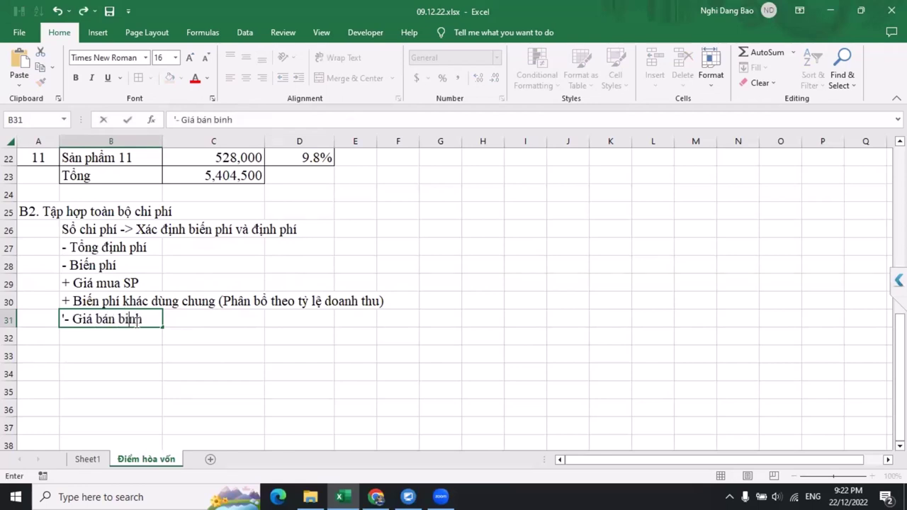
{"action": "type", "text": " quaân của từng "}
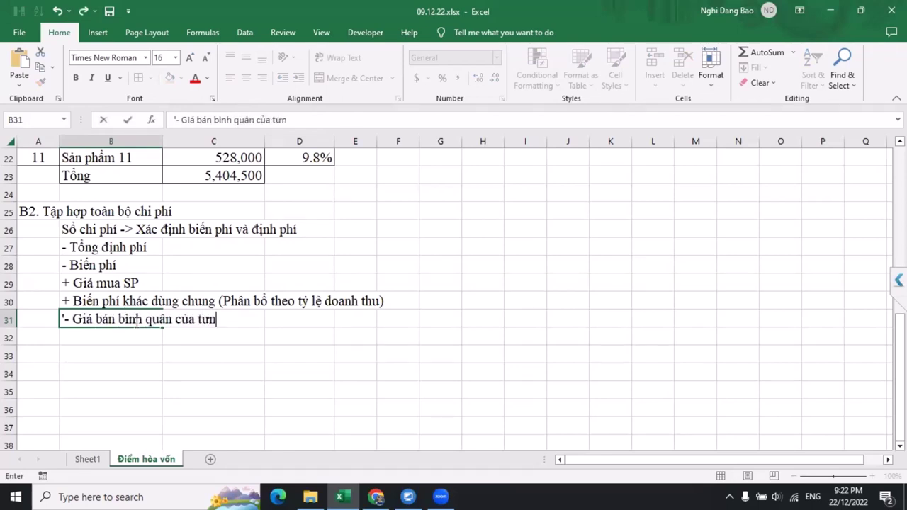
{"action": "type", "text": "sản phẩm"}
{"action": "key", "text": "Return"}
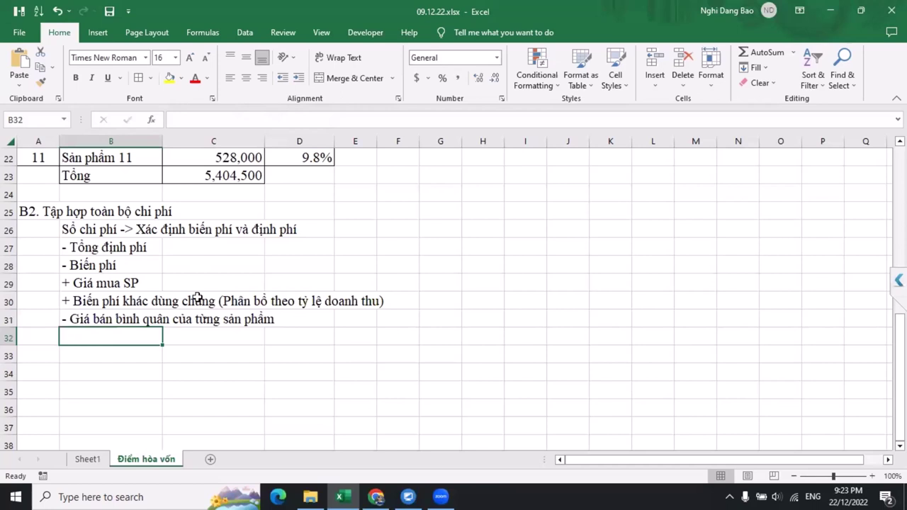
Step: Start a table header in row 33 with "TT" in A33 and "Tên sản phẩm" in B33
{"action": "key", "text": "Down"}
{"action": "key", "text": "Left"}
{"action": "scroll", "coordinate": [312, 350], "scroll_direction": "down", "scroll_amount": 2}
{"action": "scroll", "coordinate": [322, 352], "scroll_direction": "up", "scroll_amount": 1}
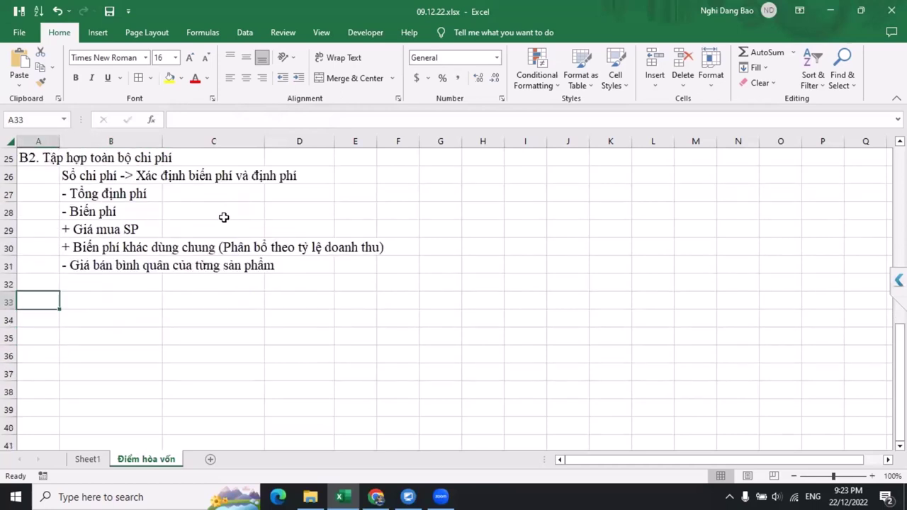
{"action": "type", "text": "TT"}
{"action": "key", "text": "Tab"}
{"action": "type", "text": "T"}
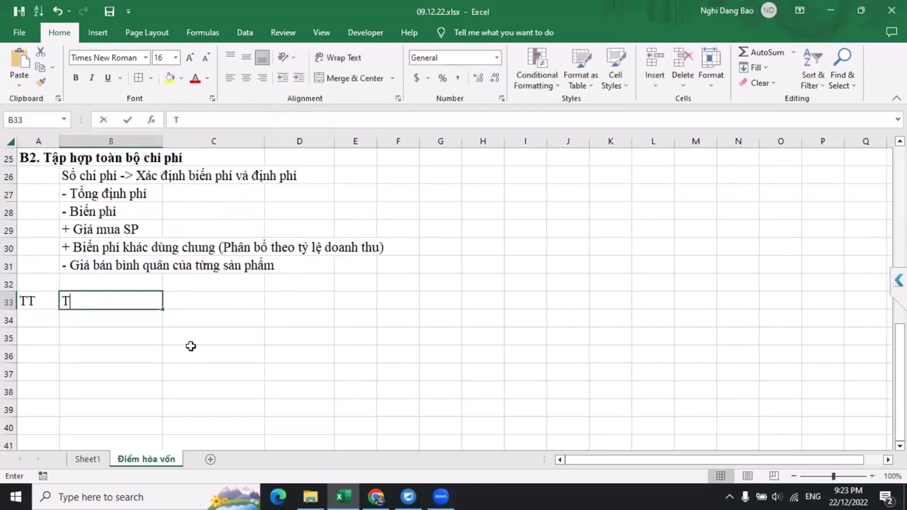
{"action": "type", "text": "ên sản phẩm"}
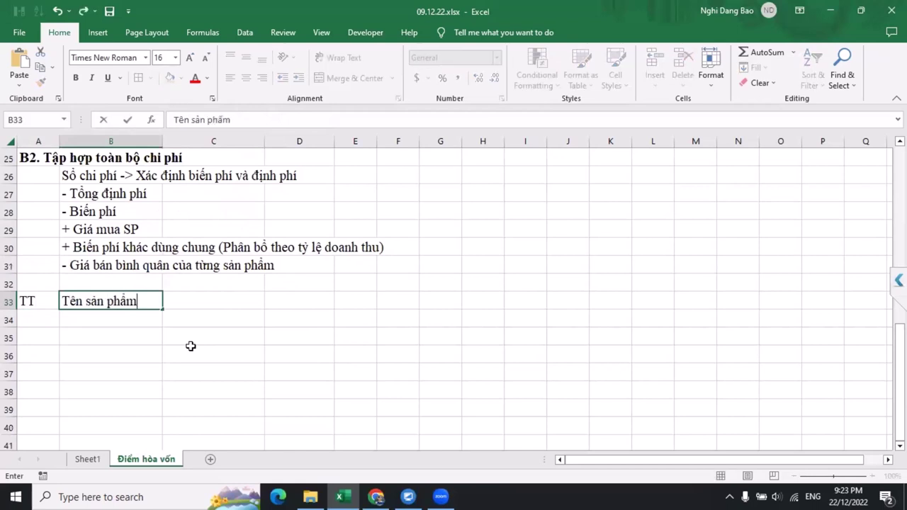
{"action": "key", "text": "Tab"}
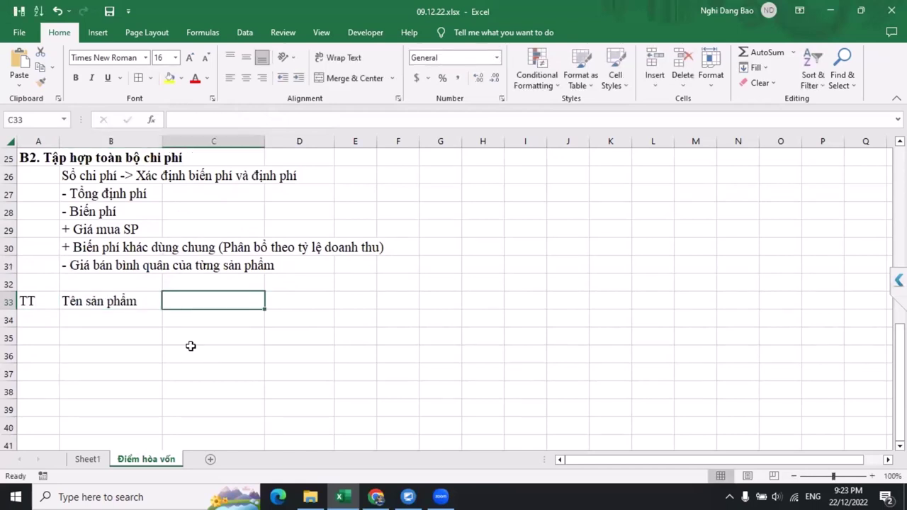
Step: Enter the column header "Giá bán BQ/ĐVSP" in C33
{"action": "type", "text": "Giá bán"}
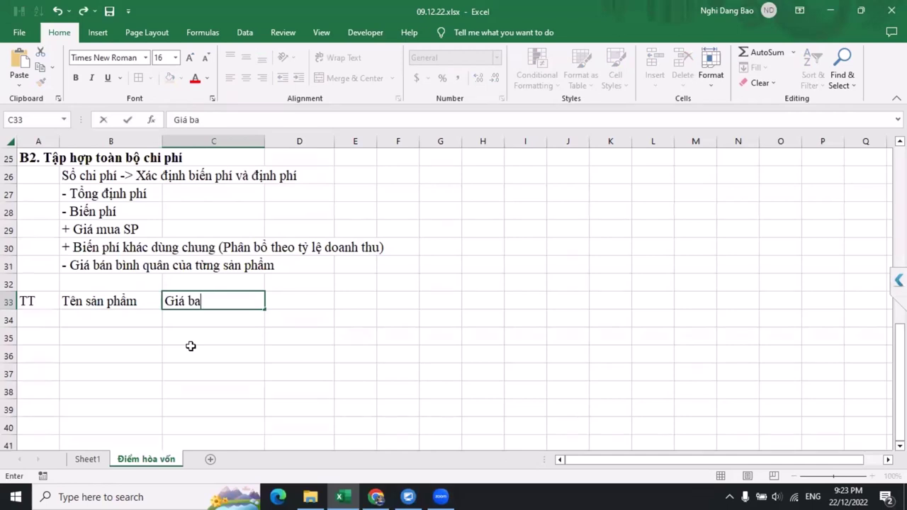
{"action": "type", "text": "/ĐVSP"}
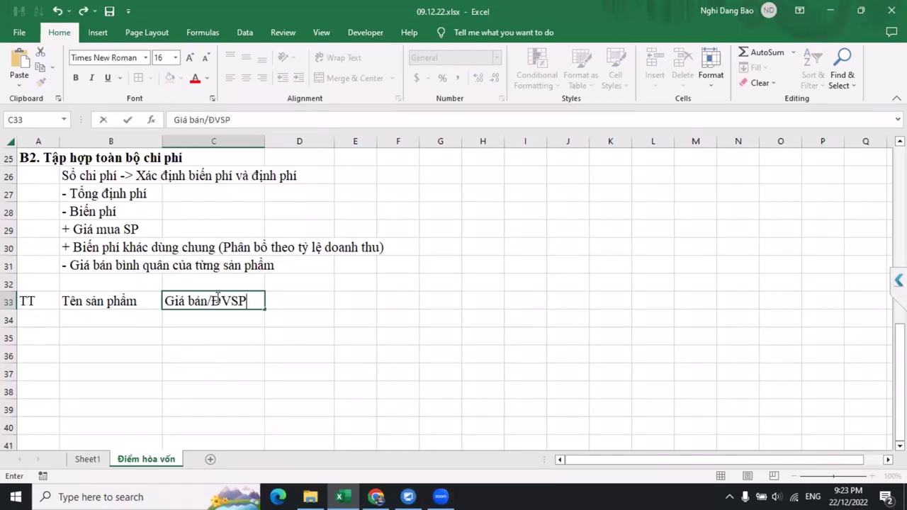
{"action": "left_click", "coordinate": [208, 301]}
{"action": "type", "text": "BQ"}
Step: Enter the column header "Biến phí/ SP" in D33
{"action": "left_click", "coordinate": [303, 303]}
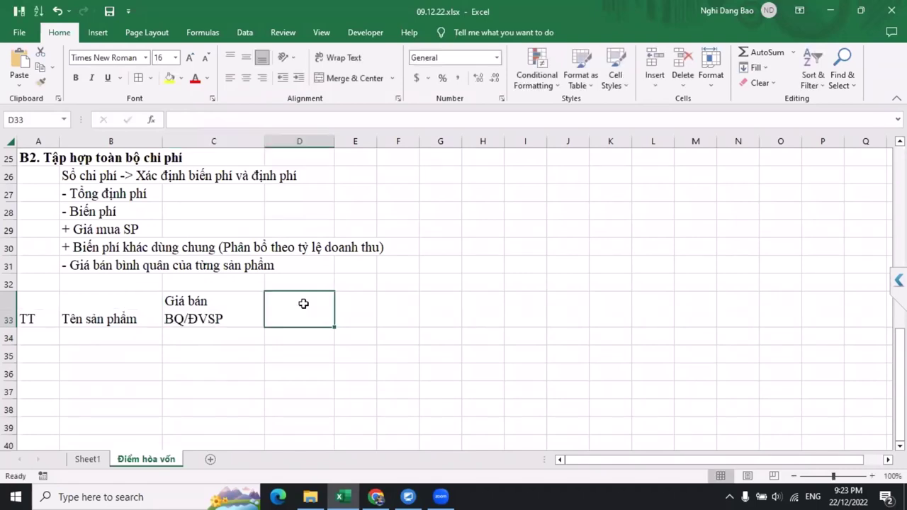
{"action": "type", "text": "Biến p"}
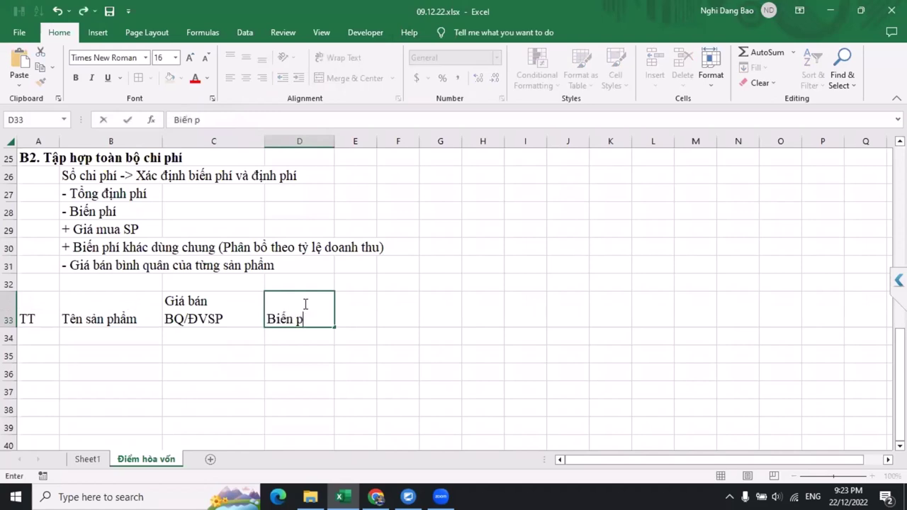
{"action": "type", "text": "hí/ SP"}
{"action": "key", "text": "Return"}
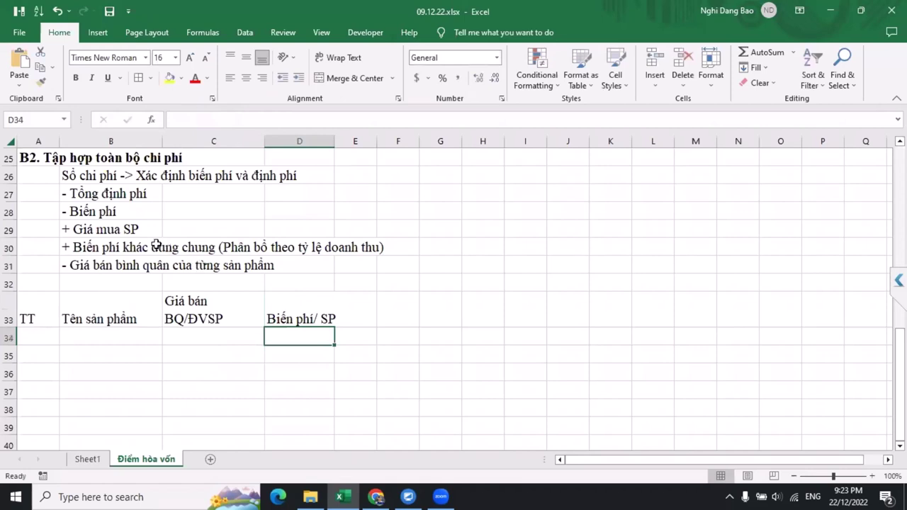
{"action": "left_click", "coordinate": [131, 226]}
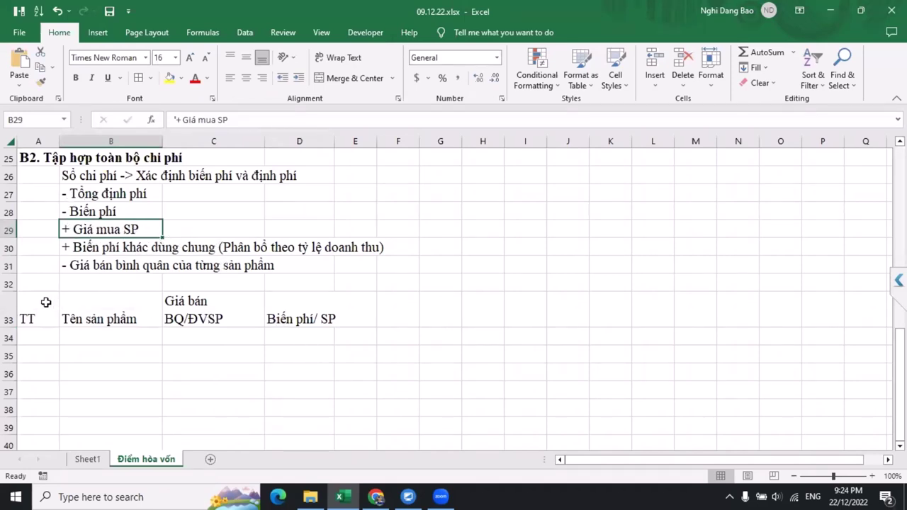
Step: Wrap the text in the row 33 headers and widen columns D and E
{"action": "left_click_drag", "start_coordinate": [45, 300], "coordinate": [640, 316]}
{"action": "key", "text": "alt+h"}
{"action": "key", "text": "w"}
{"action": "left_click", "coordinate": [349, 322]}
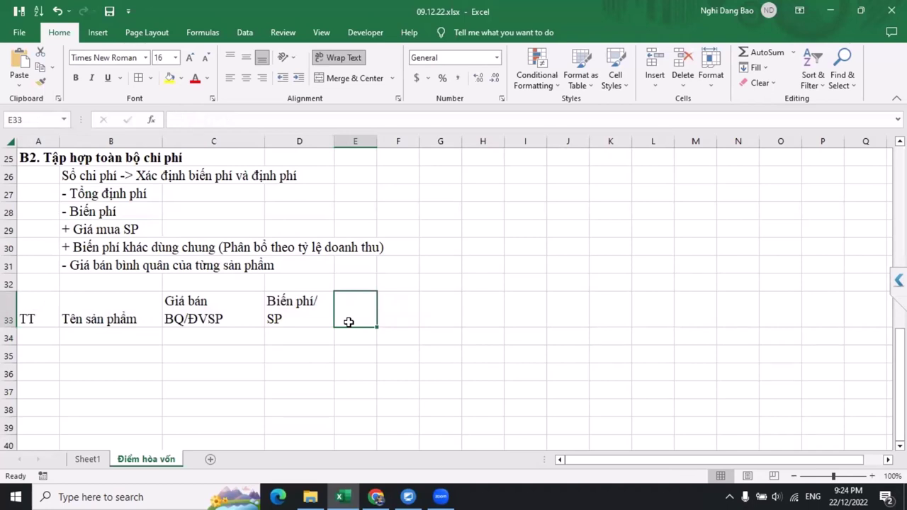
{"action": "left_click_drag", "start_coordinate": [376, 142], "coordinate": [423, 141]}
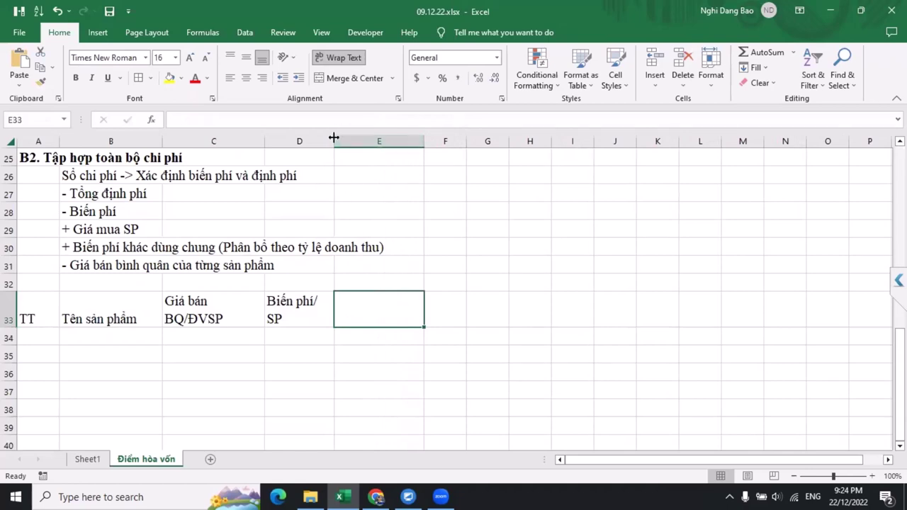
{"action": "left_click_drag", "start_coordinate": [333, 137], "coordinate": [349, 140]}
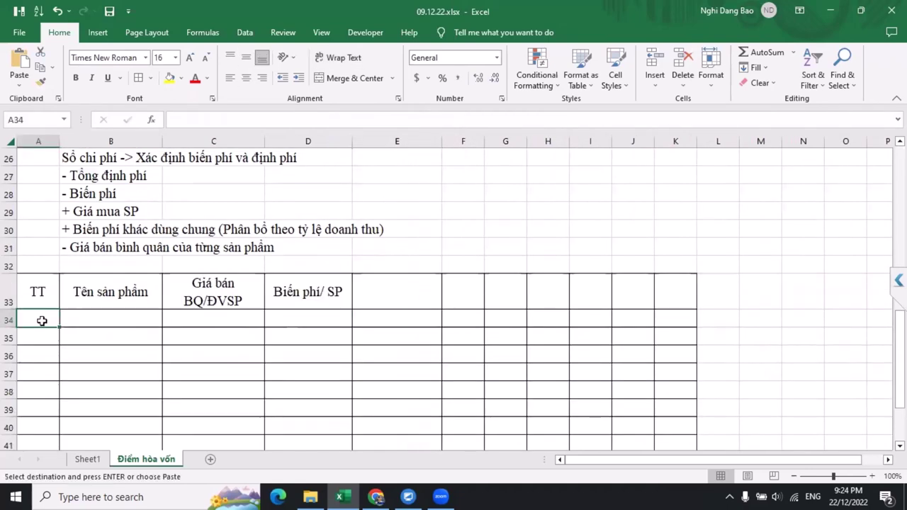
Step: Paste the numbers and names of Sản phẩm 1 to Sản phẩm 11 into A34:B44
{"action": "key", "text": "ctrl+v"}
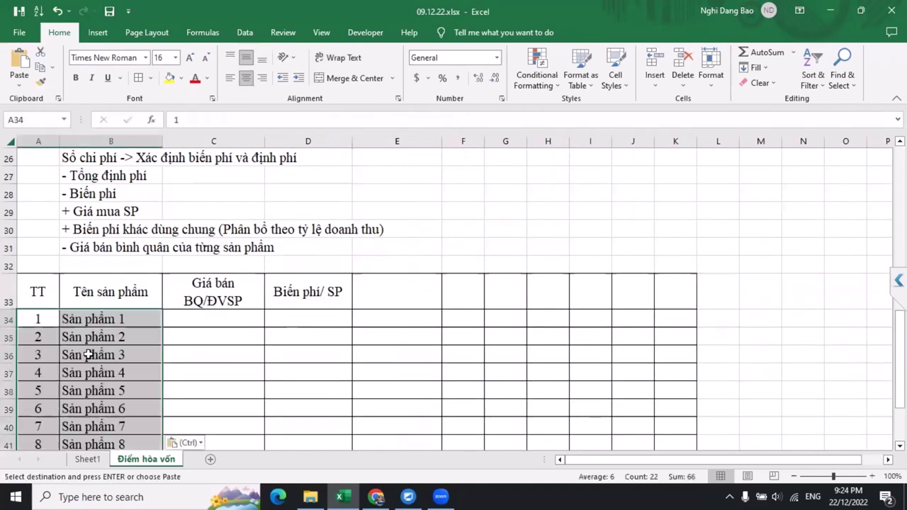
{"action": "scroll", "coordinate": [158, 378], "scroll_direction": "down", "scroll_amount": 5}
{"action": "scroll", "coordinate": [255, 265], "scroll_direction": "up", "scroll_amount": 4}
Step: Enter the average selling prices 9000, 9200, 9400, 9600 and 9800 for products 1 to 5 in C34:C38
{"action": "left_click", "coordinate": [255, 266]}
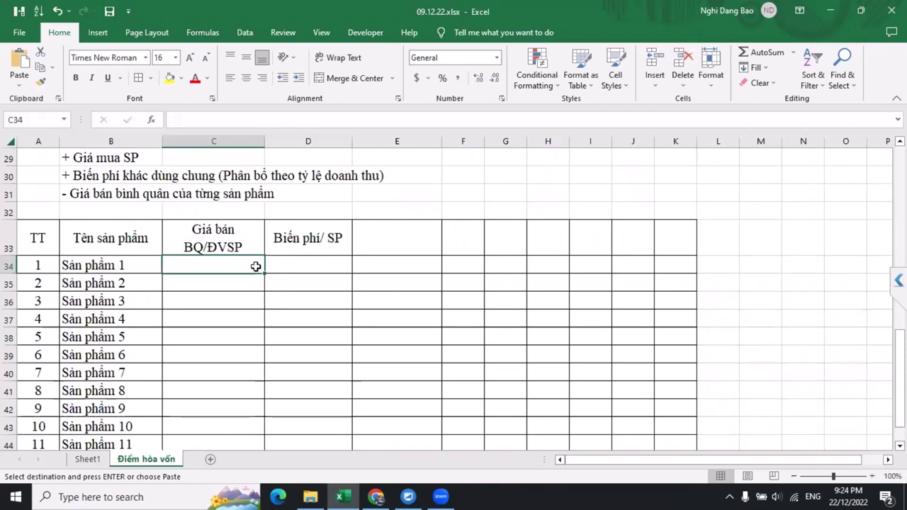
{"action": "type", "text": "9000"}
{"action": "key", "text": "Return"}
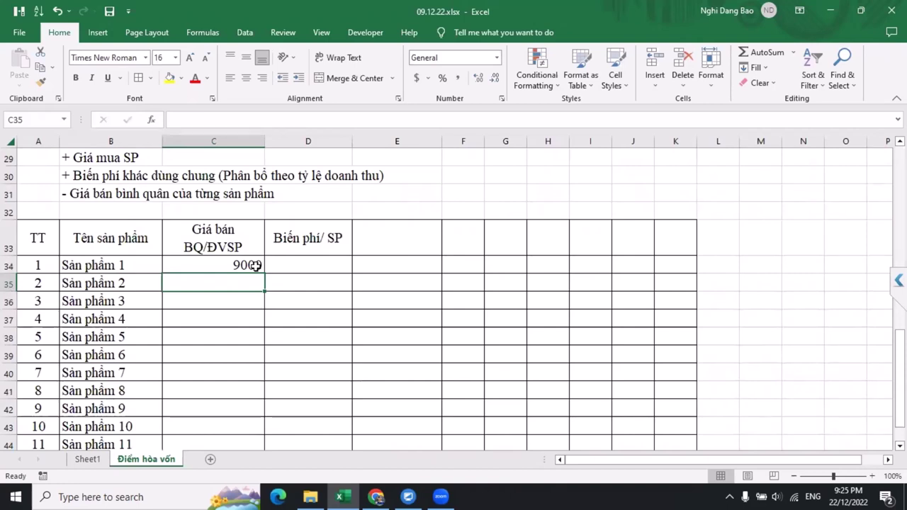
{"action": "type", "text": "9200"}
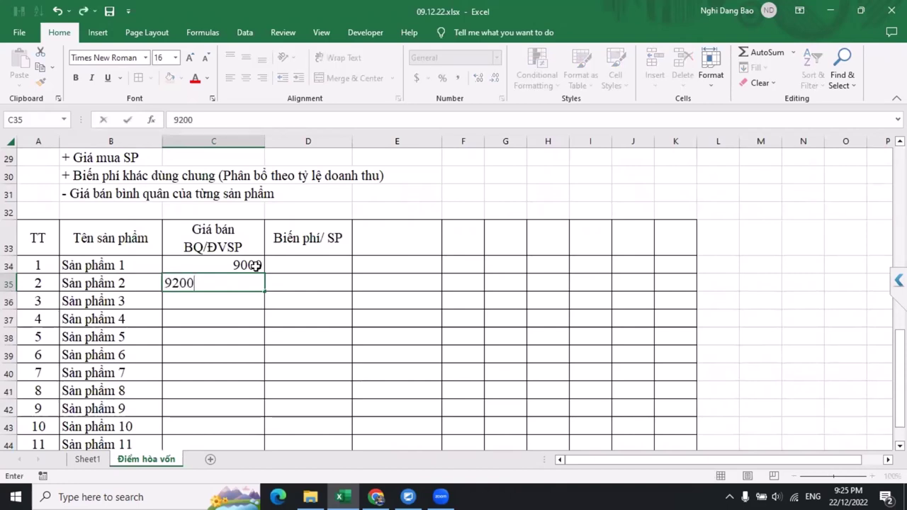
{"action": "key", "text": "Return"}
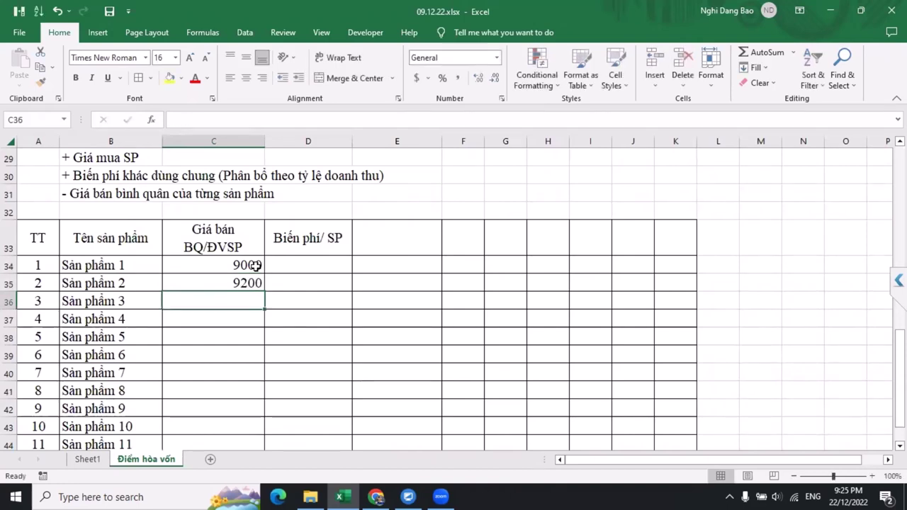
{"action": "type", "text": "9400"}
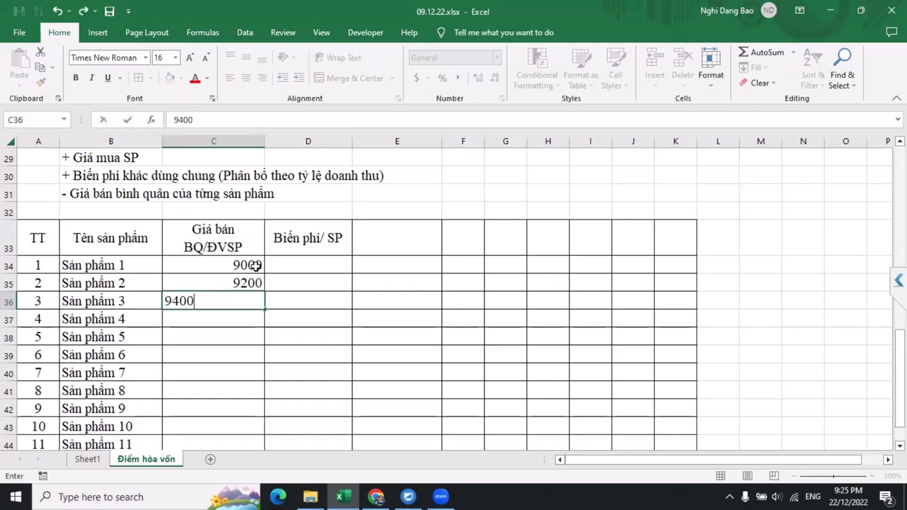
{"action": "key", "text": "Return"}
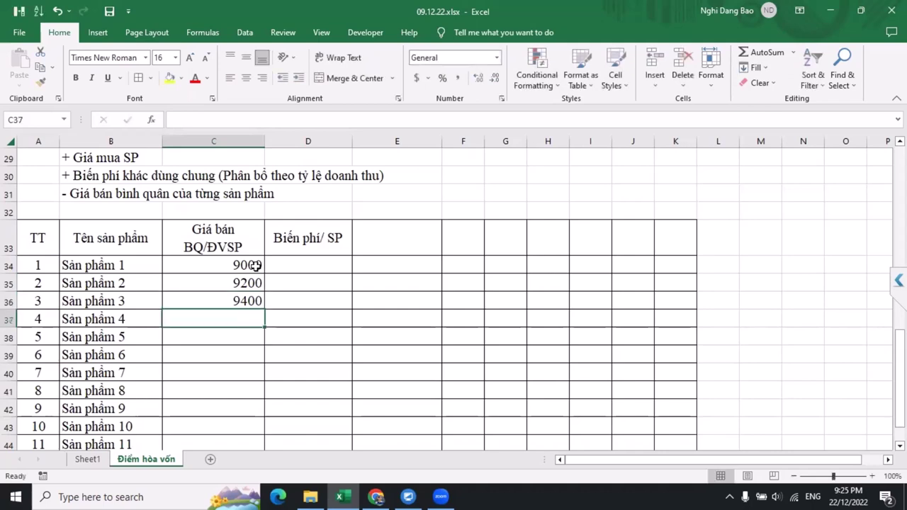
{"action": "type", "text": "9600"}
{"action": "key", "text": "Return"}
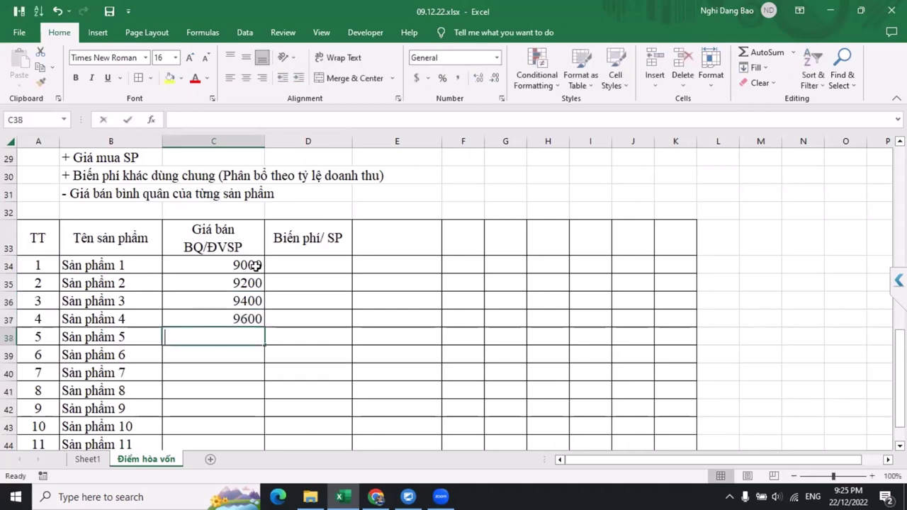
{"action": "type", "text": "9800"}
{"action": "key", "text": "Return"}
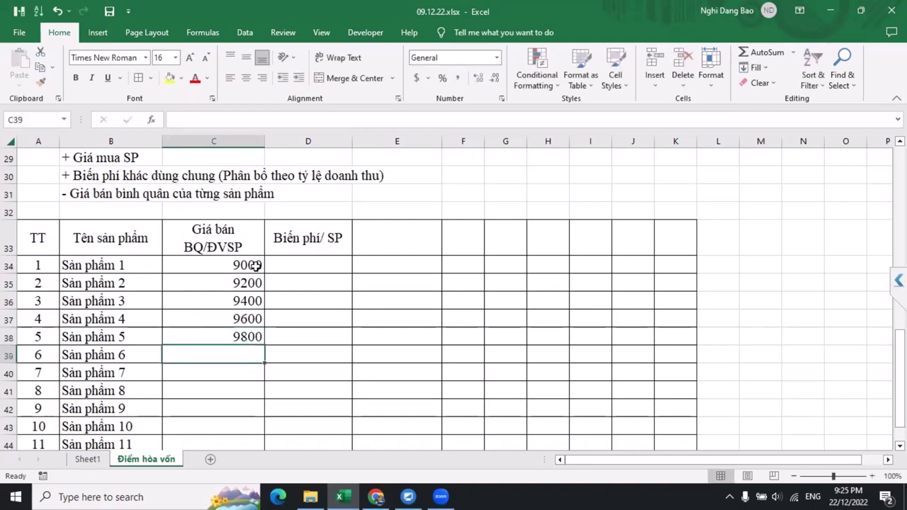
Step: Enter the average selling prices 10000, 9200, 9400, 9600, 10000 and 9400 for products 6 to 11 in C39:C44
{"action": "type", "text": "10000"}
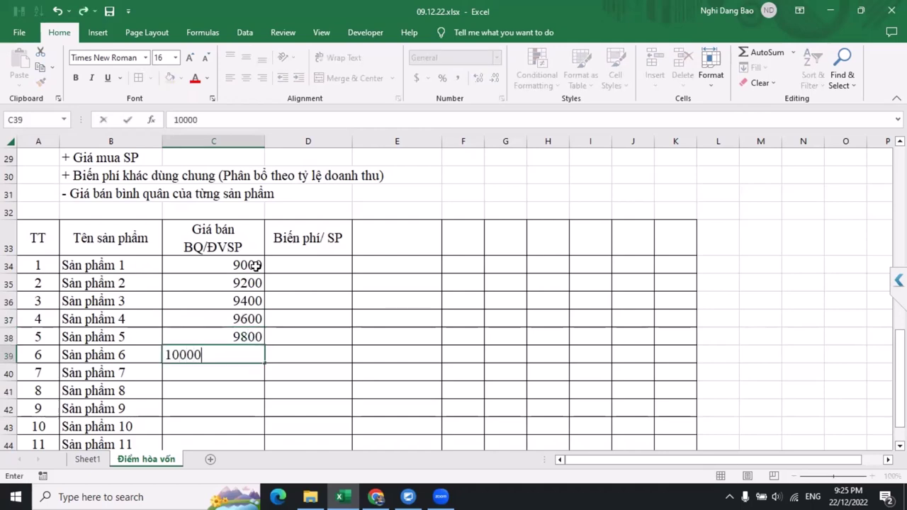
{"action": "key", "text": "Return"}
{"action": "type", "text": "9200"}
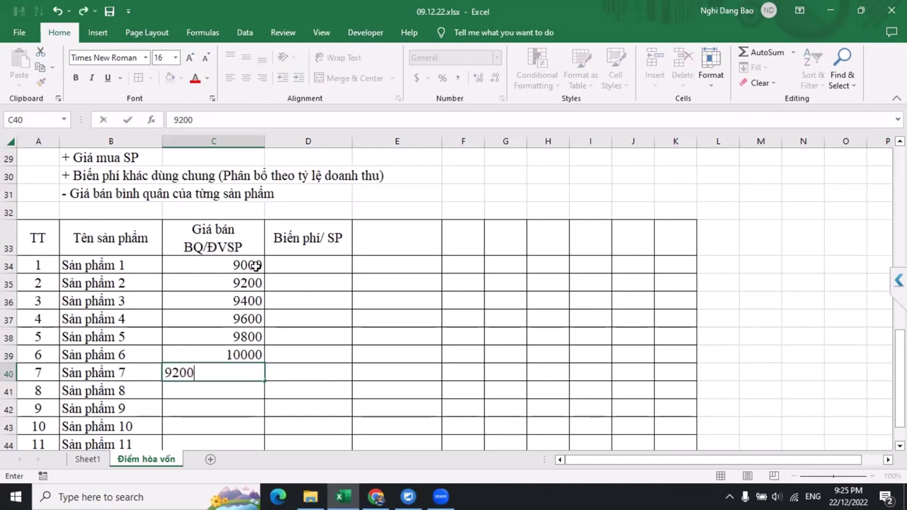
{"action": "key", "text": "Return"}
{"action": "type", "text": "9400"}
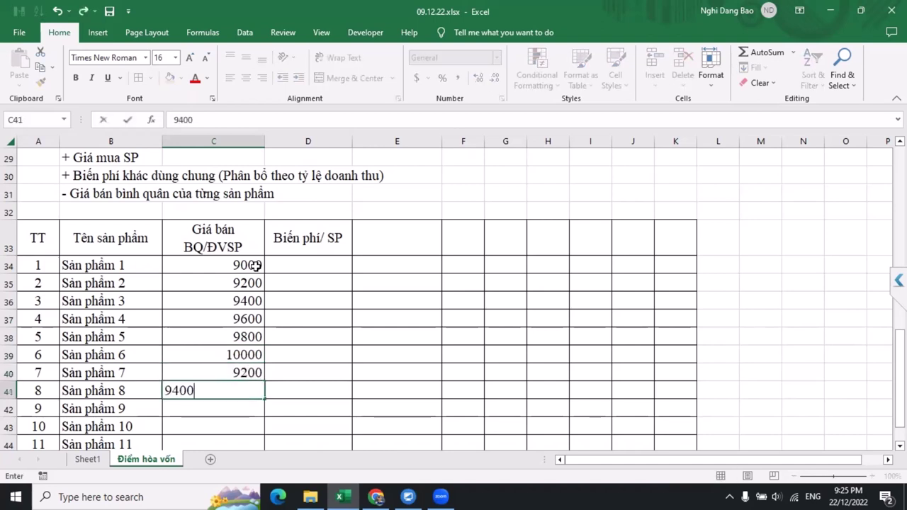
{"action": "key", "text": "Return"}
{"action": "type", "text": "9600"}
{"action": "key", "text": "Return"}
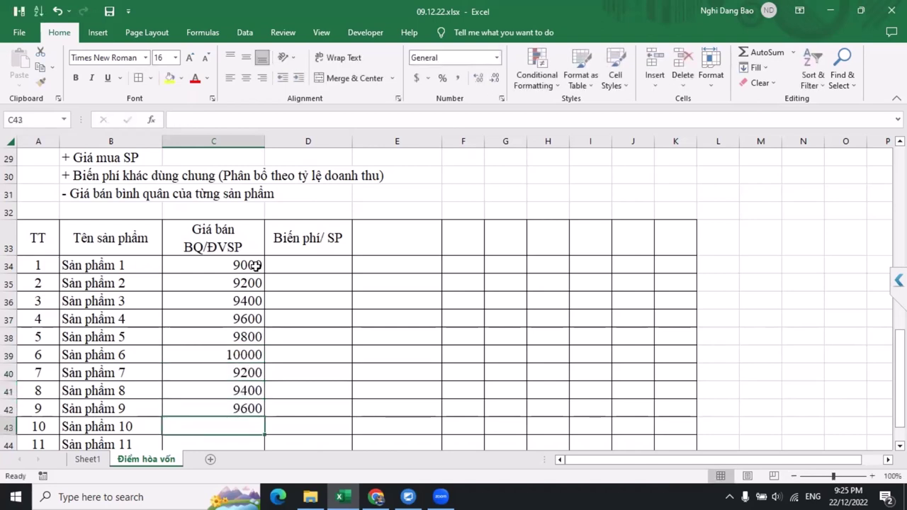
{"action": "type", "text": "10000"}
{"action": "key", "text": "Return"}
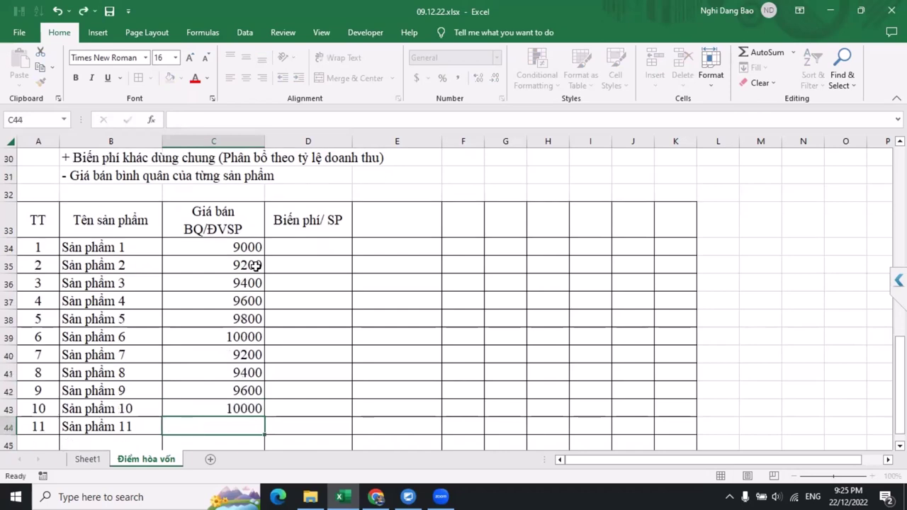
{"action": "type", "text": "9400"}
{"action": "key", "text": "Return"}
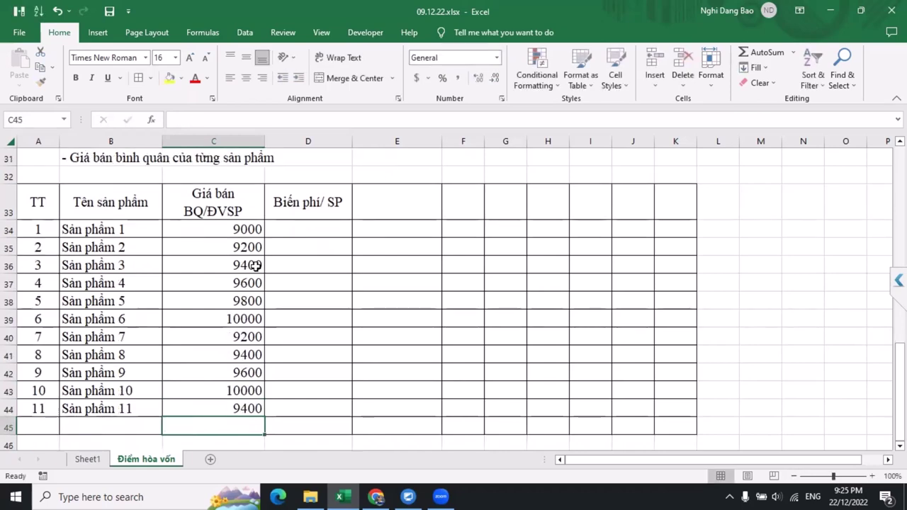
Step: Format the table's value area C34:K45 as numbers with thousands separators
{"action": "left_click_drag", "start_coordinate": [243, 227], "coordinate": [679, 425]}
{"action": "key", "text": "ctrl+shift+1"}
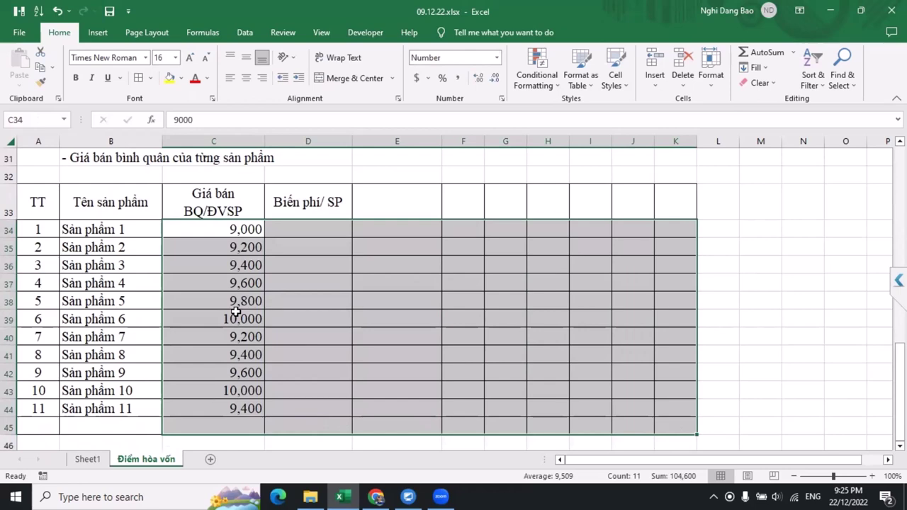
{"action": "left_click", "coordinate": [241, 302]}
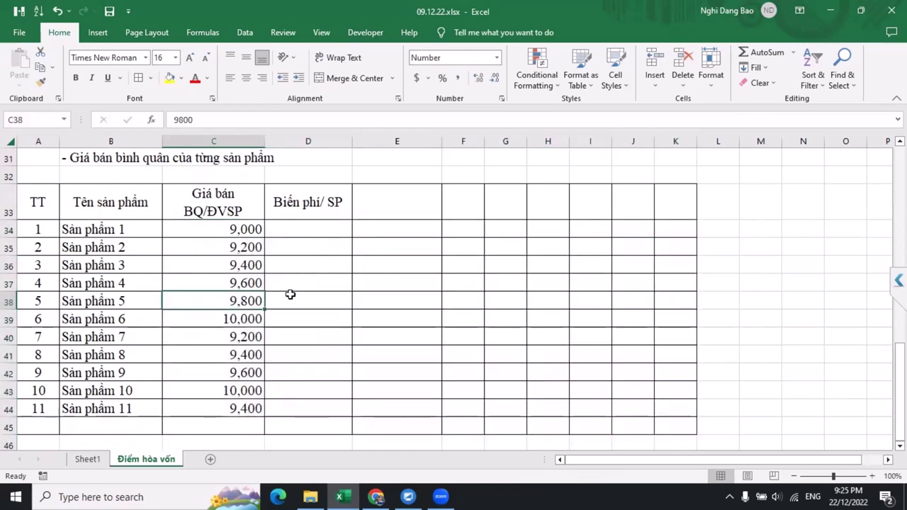
Step: Enter the variable costs per unit 5400, 5980, 6580, 7200 and 7840 for products 1 to 5 in D34:D38
{"action": "left_click", "coordinate": [314, 232]}
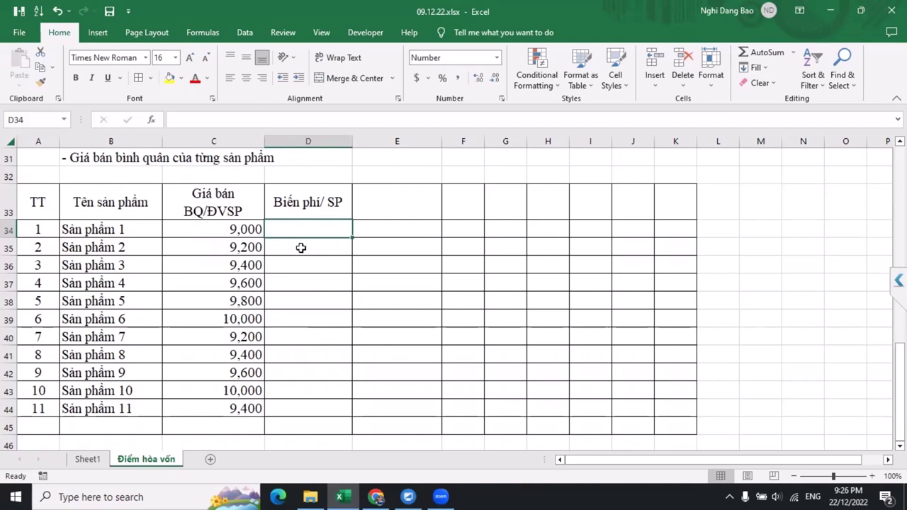
{"action": "scroll", "coordinate": [301, 248], "scroll_direction": "up", "scroll_amount": 1}
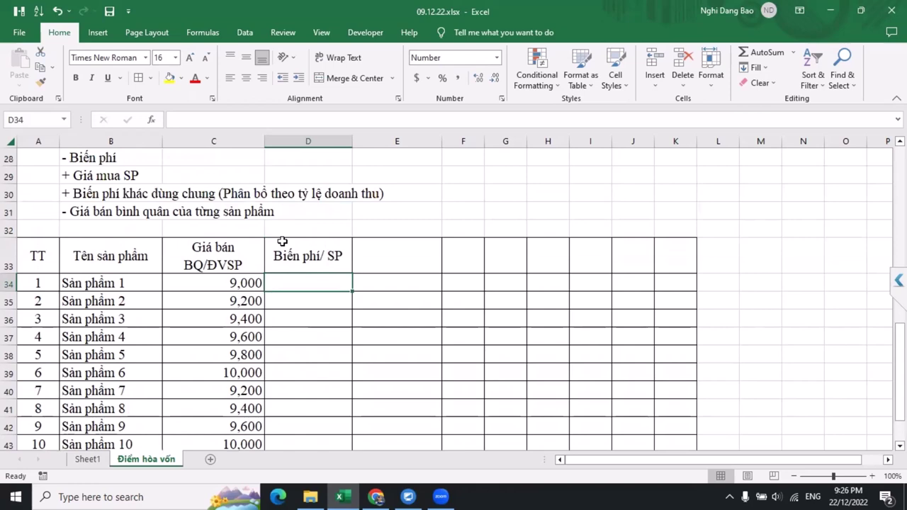
{"action": "type", "text": "5400"}
{"action": "key", "text": "Return"}
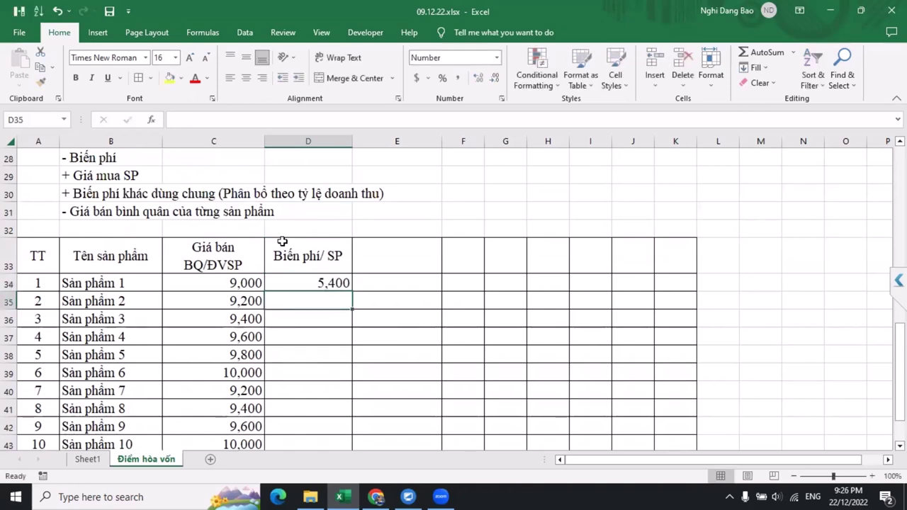
{"action": "type", "text": "5980"}
{"action": "key", "text": "Return"}
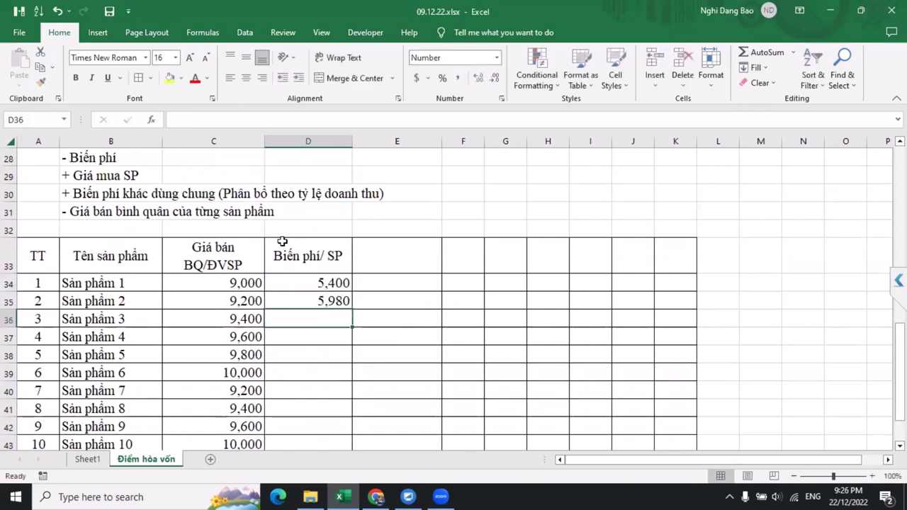
{"action": "type", "text": "6580"}
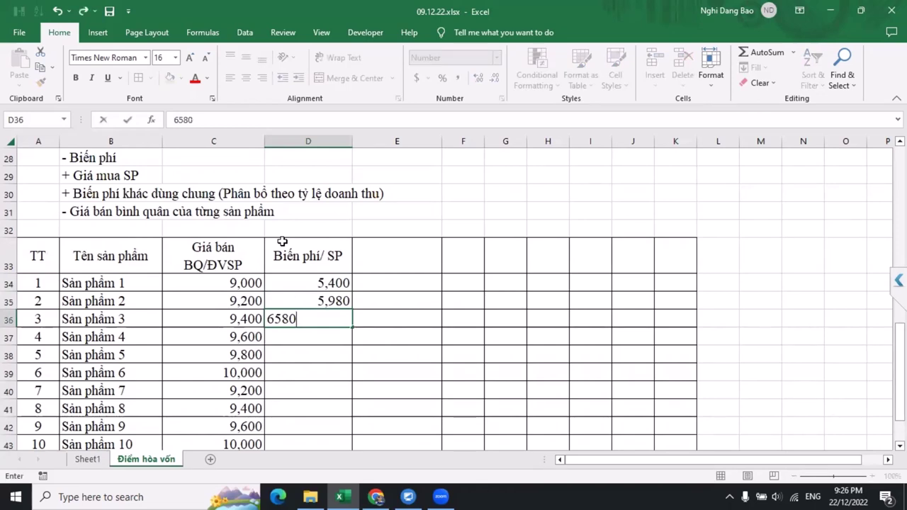
{"action": "key", "text": "Return"}
{"action": "type", "text": "7200"}
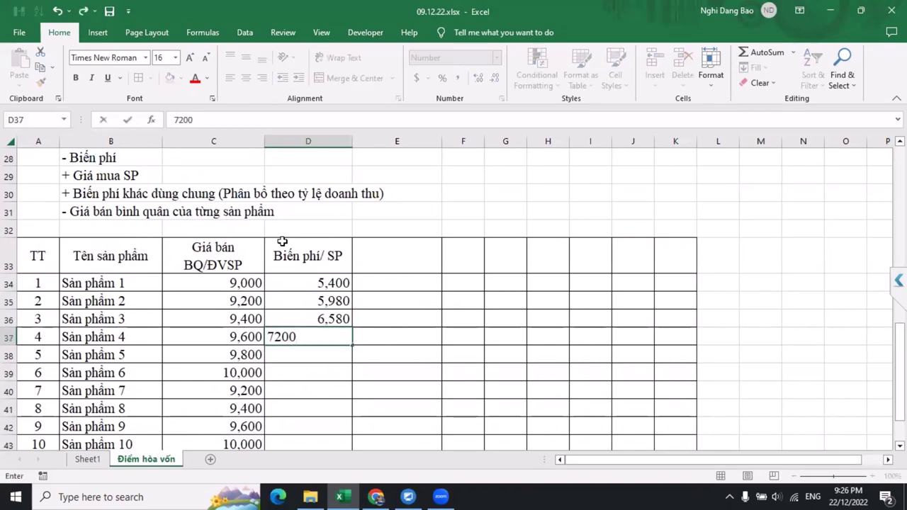
{"action": "key", "text": "Return"}
{"action": "type", "text": "7840"}
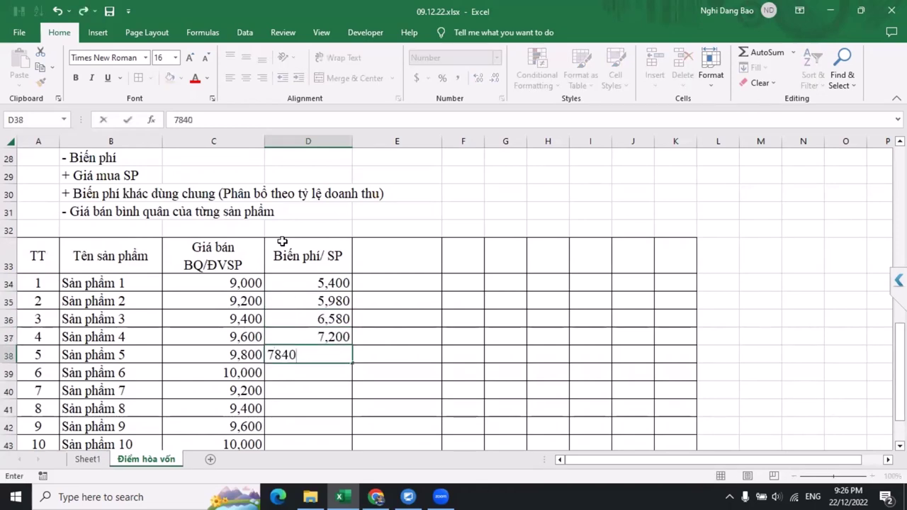
{"action": "key", "text": "Return"}
Step: Enter the variable costs per unit 8500, 6120, 7420, 8100, 8200 and 8450 for products 6 to 11 in D39:D44
{"action": "type", "text": "8,50"}
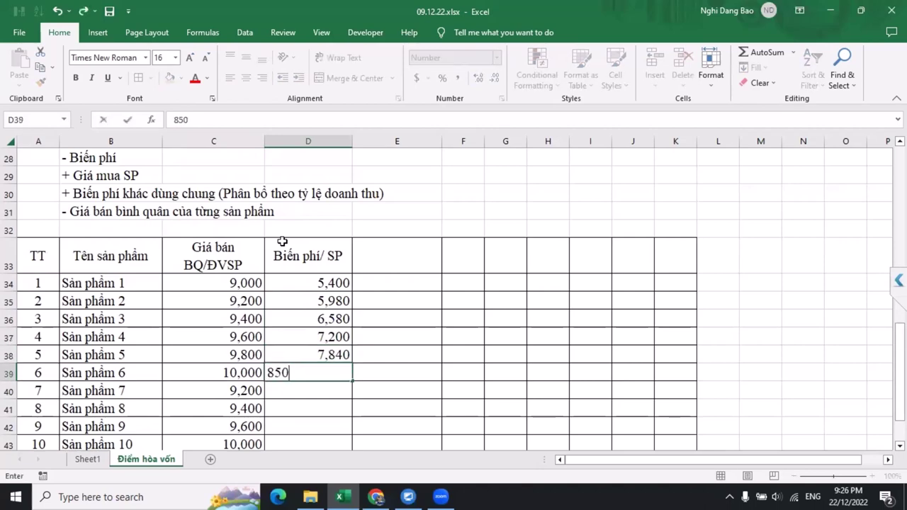
{"action": "type", "text": "0"}
{"action": "key", "text": "Return"}
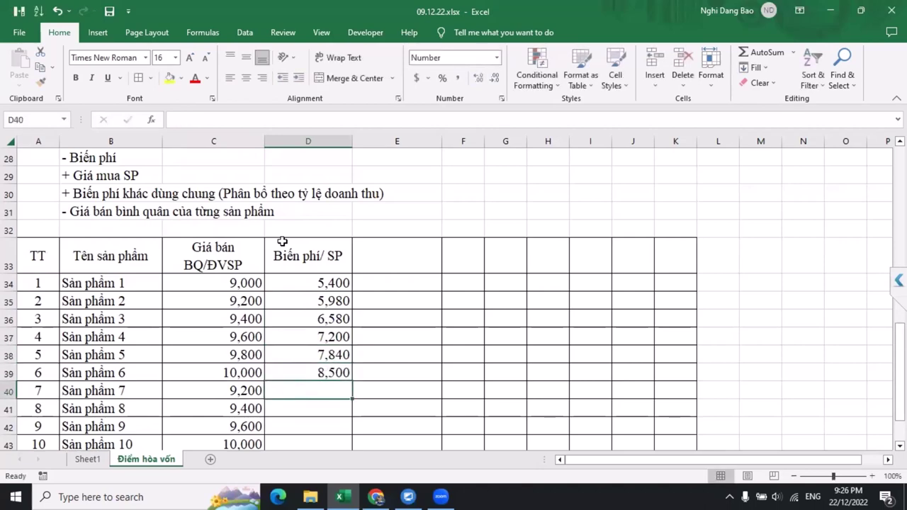
{"action": "type", "text": "6120"}
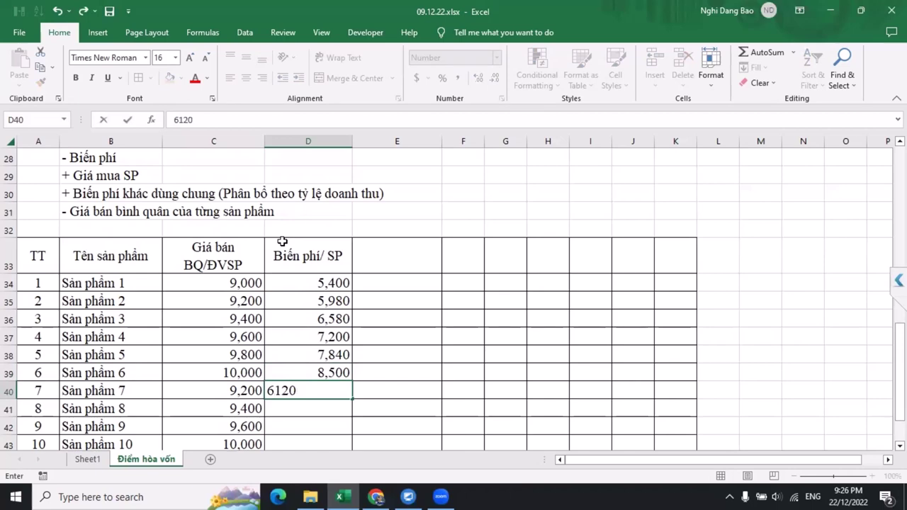
{"action": "key", "text": "Return"}
{"action": "type", "text": "7420"}
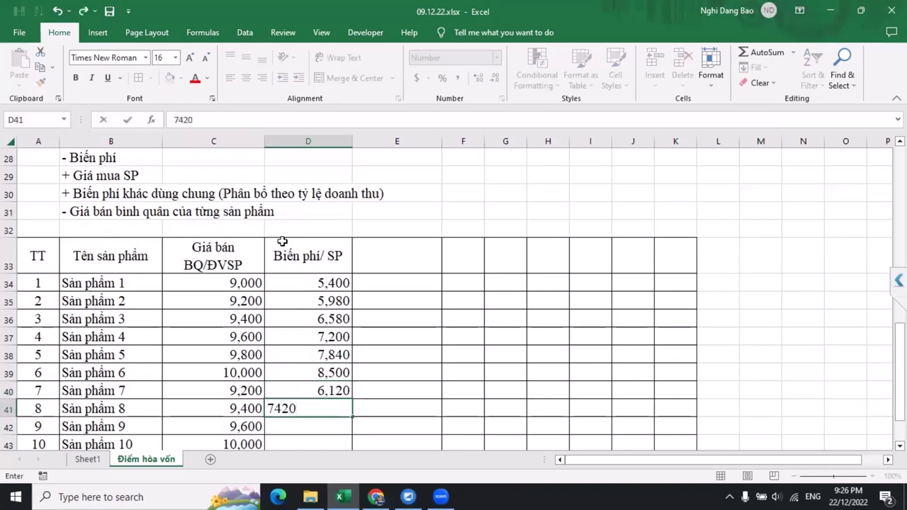
{"action": "key", "text": "Return"}
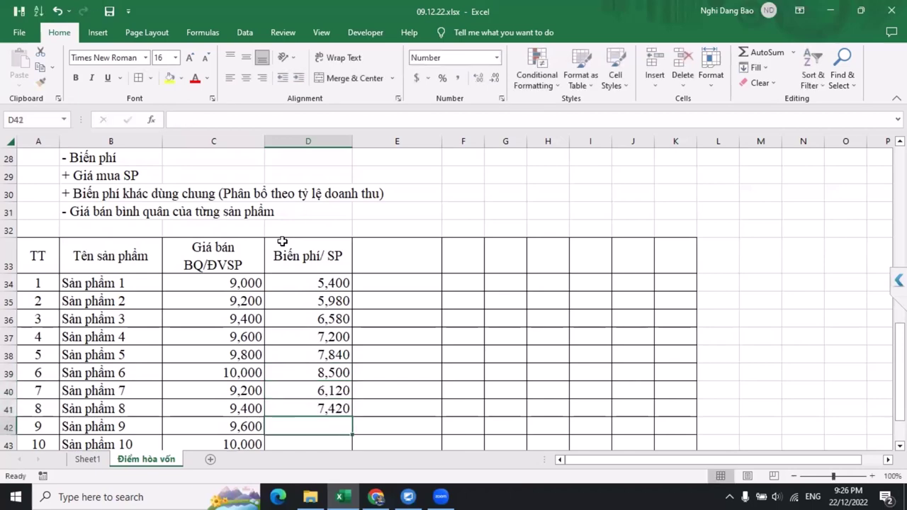
{"action": "type", "text": "8100"}
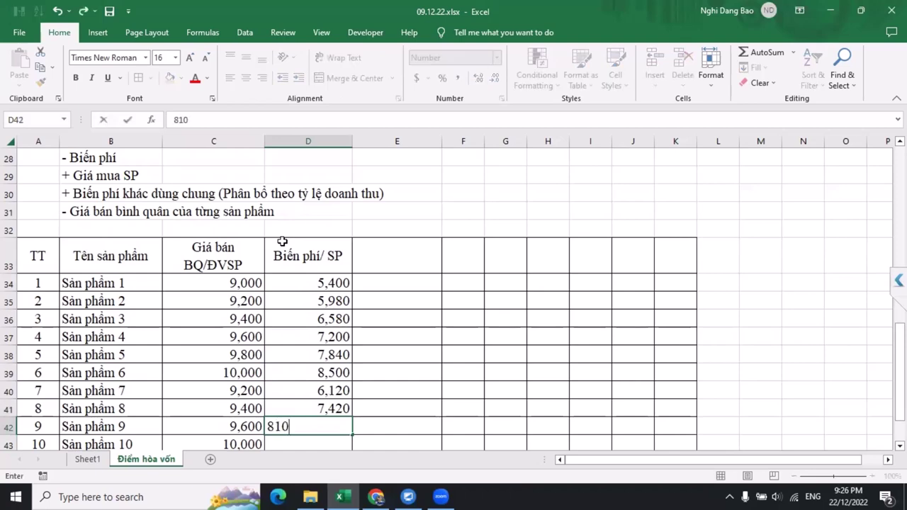
{"action": "key", "text": "Return"}
{"action": "type", "text": "8,200"}
{"action": "key", "text": "Return"}
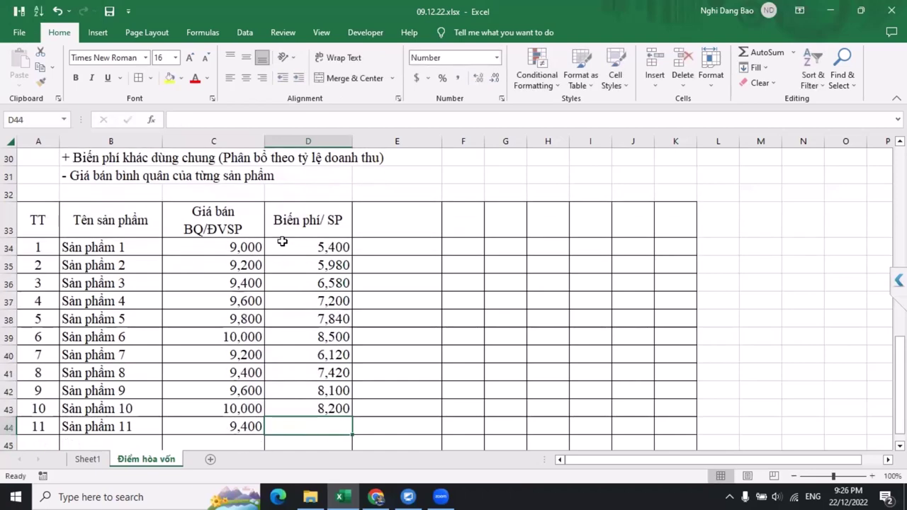
{"action": "type", "text": "8450"}
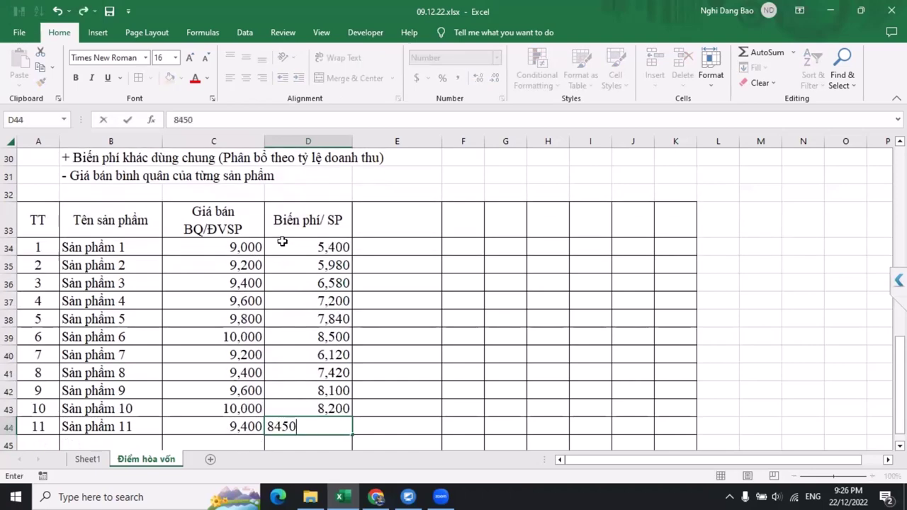
{"action": "key", "text": "Return"}
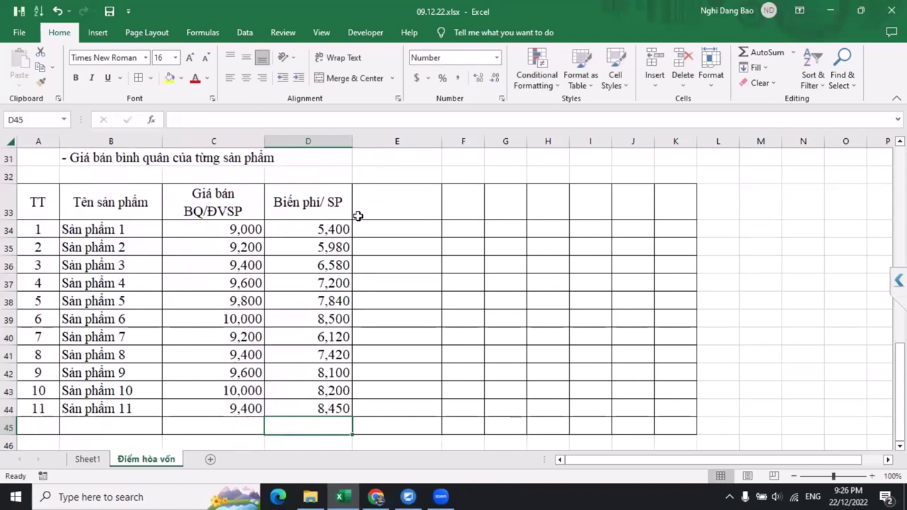
{"action": "left_click", "coordinate": [330, 284]}
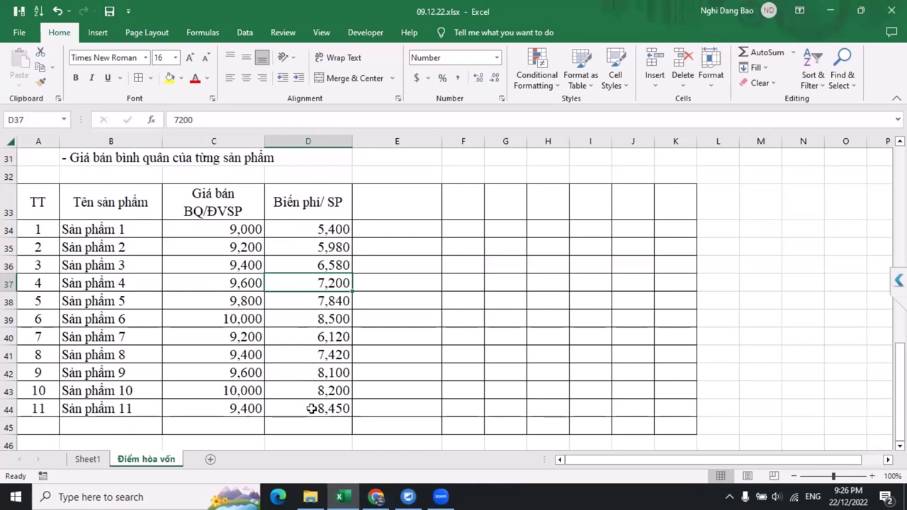
Step: Make the table's header row A33:K33 bold and narrow columns A to D to fit their contents
{"action": "left_click", "coordinate": [389, 210]}
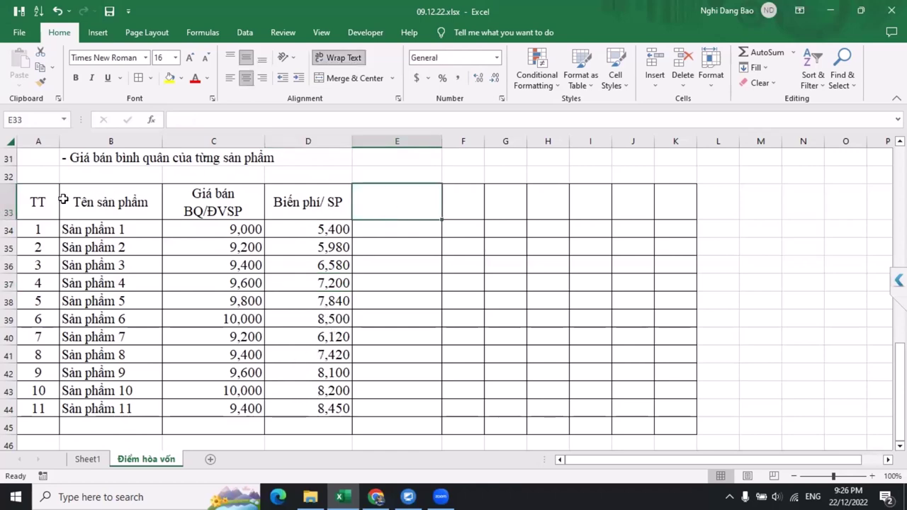
{"action": "left_click_drag", "start_coordinate": [42, 197], "coordinate": [679, 192]}
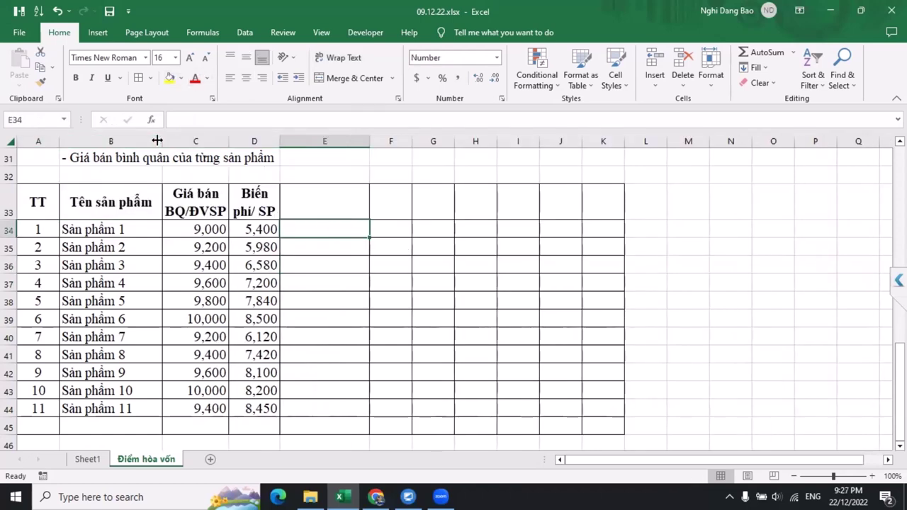
{"action": "left_click_drag", "start_coordinate": [158, 141], "coordinate": [143, 140]}
Step: Add the column header "Số dư đảm phí" in E33 and narrow column E slightly
{"action": "left_click", "coordinate": [309, 206]}
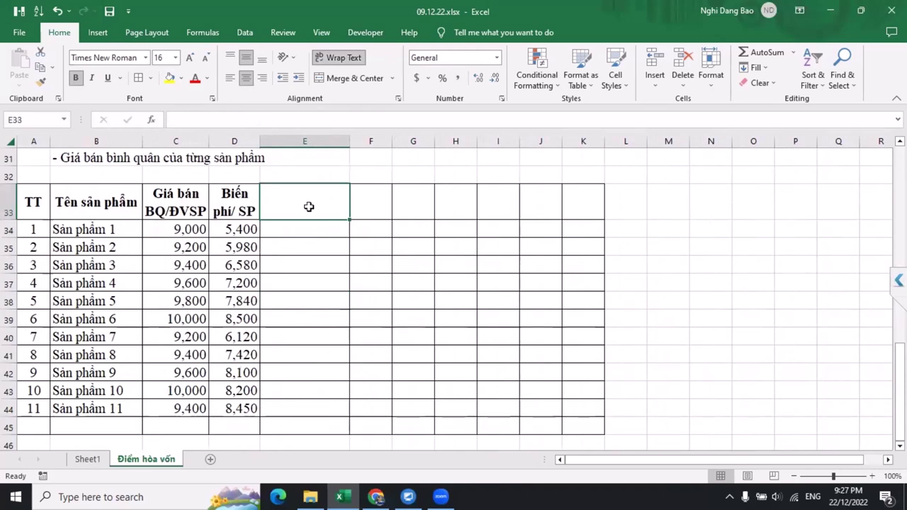
{"action": "type", "text": "Số dư"}
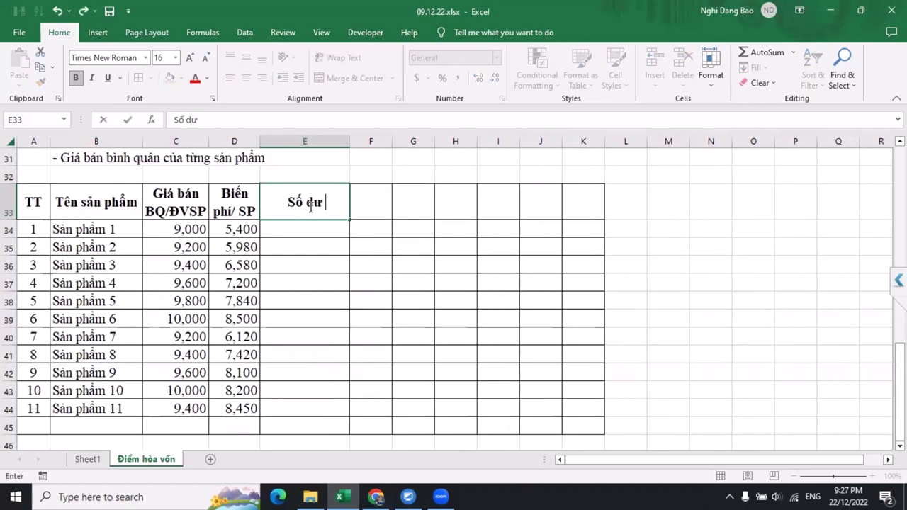
{"action": "type", "text": " đảm phí"}
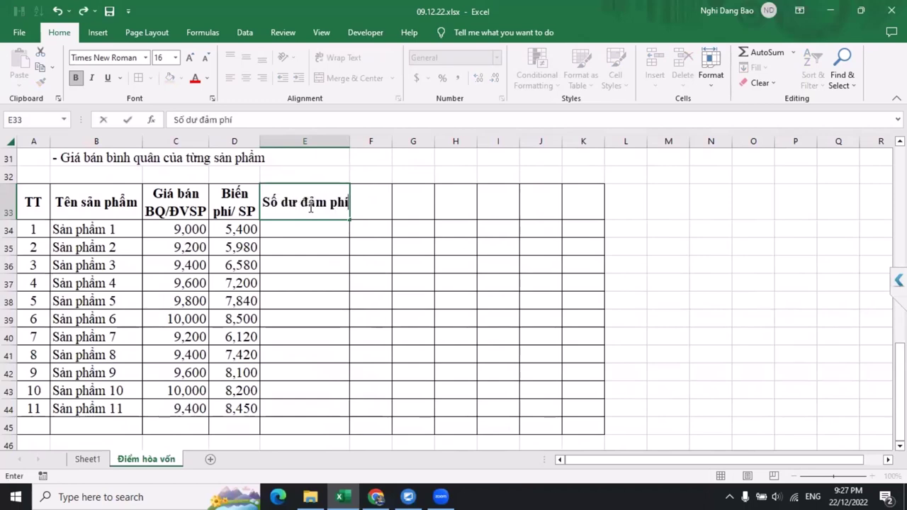
{"action": "left_click", "coordinate": [323, 240]}
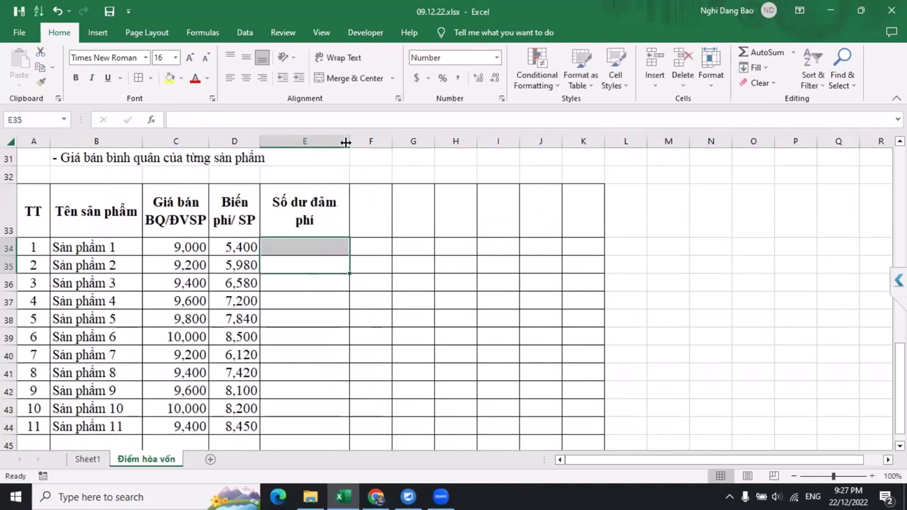
{"action": "left_click_drag", "start_coordinate": [346, 141], "coordinate": [332, 142]}
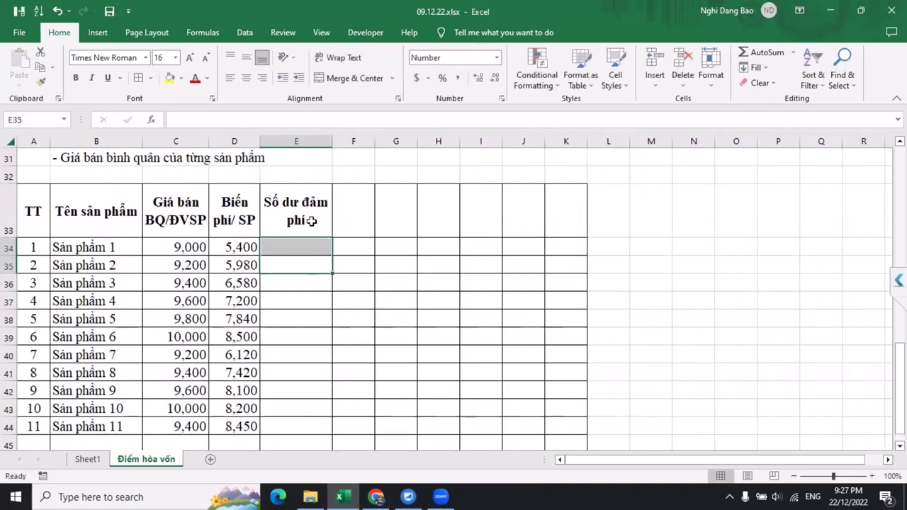
Step: Calculate product 1's contribution margin in E34 with =C34-D34 and fill the formula down through E44
{"action": "left_click", "coordinate": [312, 245]}
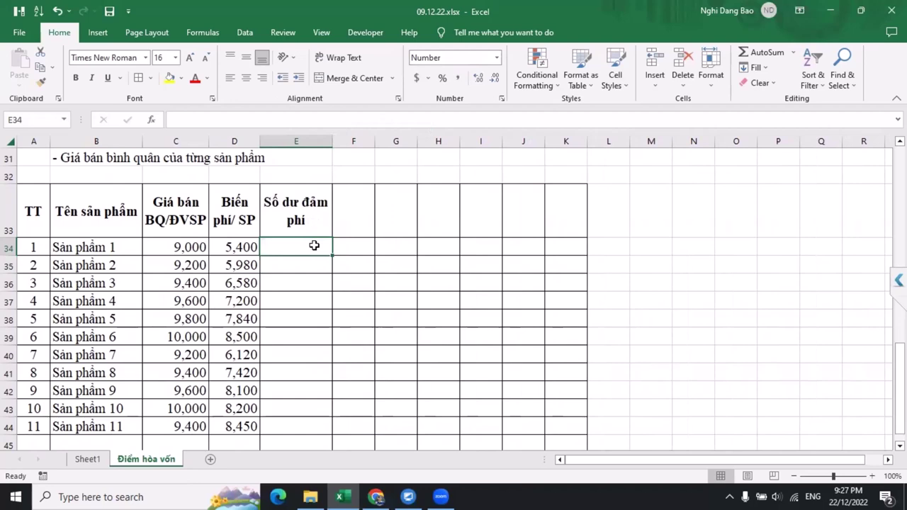
{"action": "type", "text": "="}
{"action": "left_click", "coordinate": [190, 250]}
{"action": "type", "text": "-"}
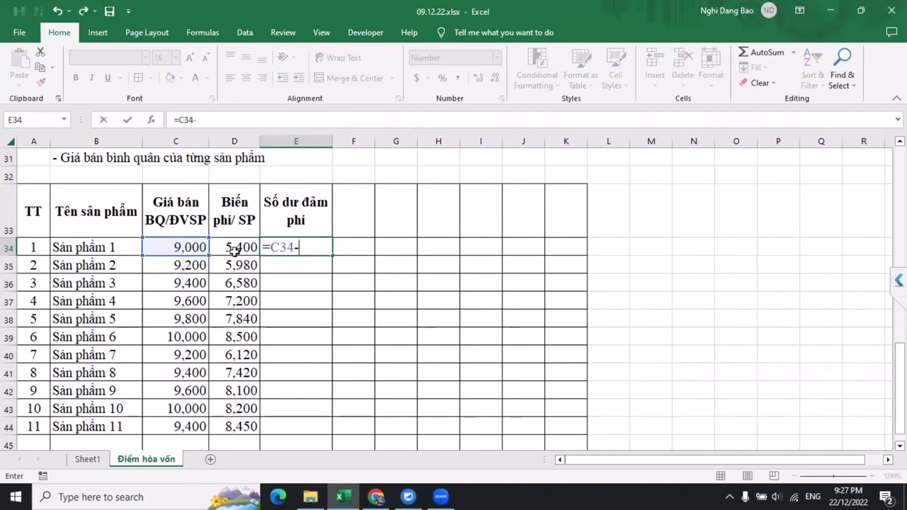
{"action": "left_click", "coordinate": [235, 249]}
{"action": "key", "text": "Return"}
{"action": "left_click", "coordinate": [315, 246]}
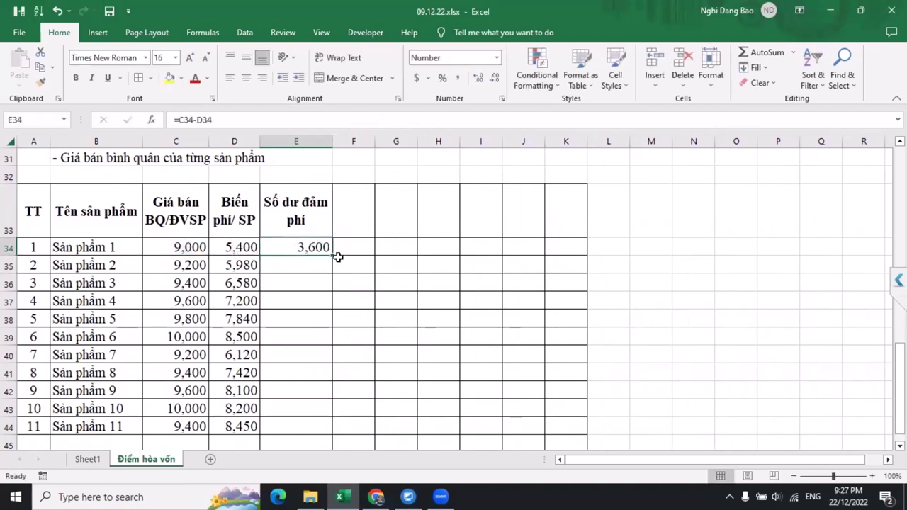
{"action": "double_click", "coordinate": [332, 256]}
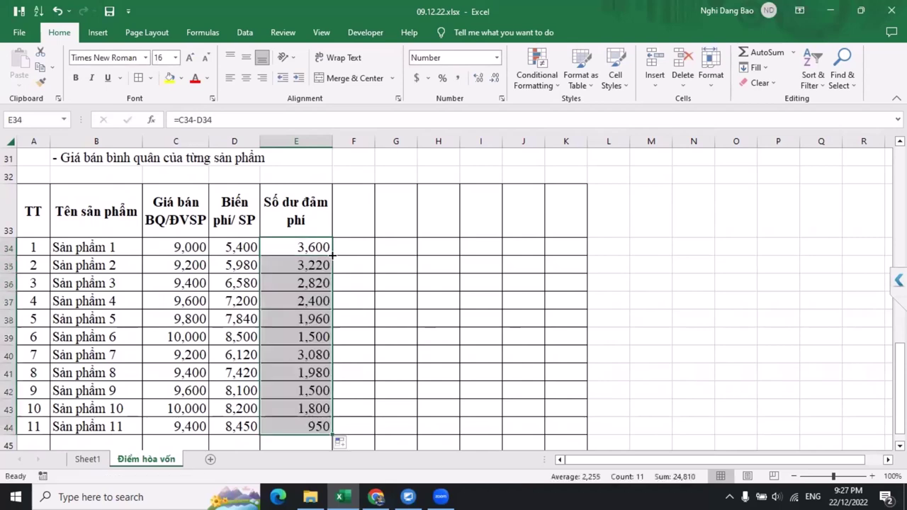
{"action": "left_click", "coordinate": [367, 305]}
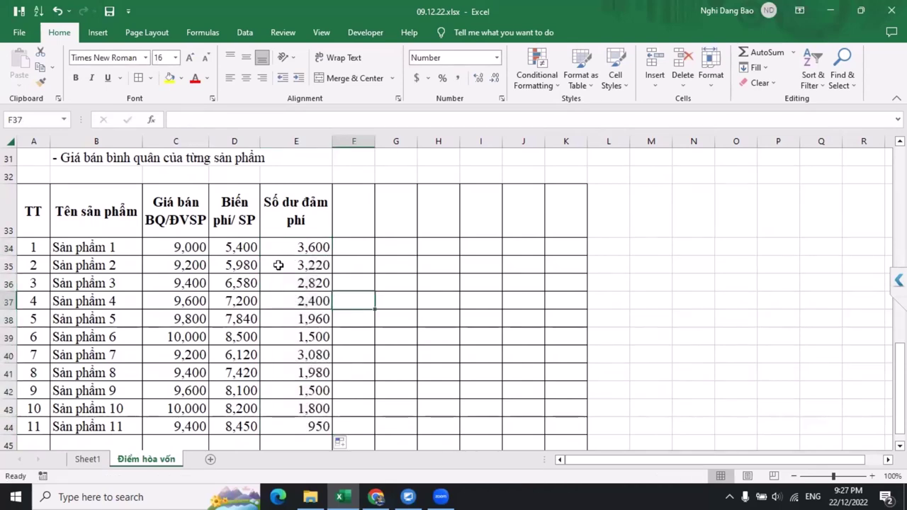
Step: Narrow column E so its header wraps as "Số dư" over "đảm phí", and enter the header "Tỷ lệ SD ĐP" in F33
{"action": "left_click", "coordinate": [324, 195]}
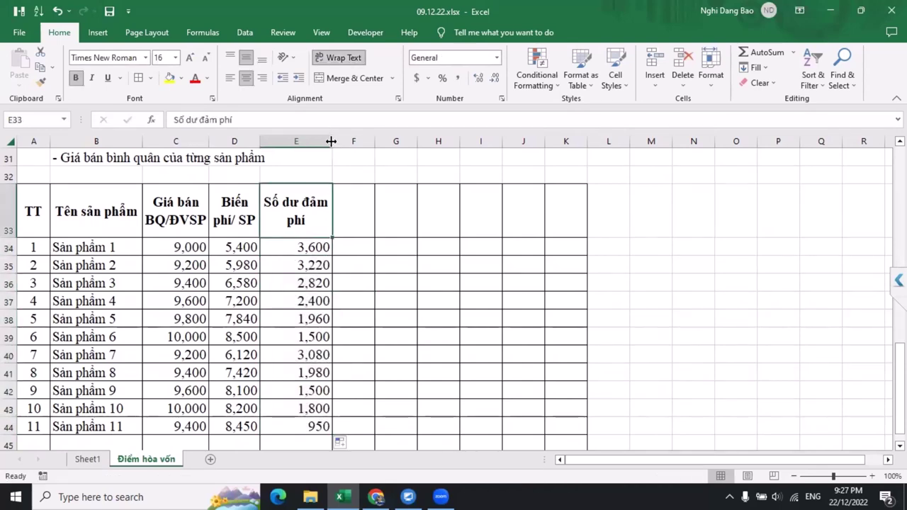
{"action": "left_click_drag", "start_coordinate": [331, 142], "coordinate": [319, 146]}
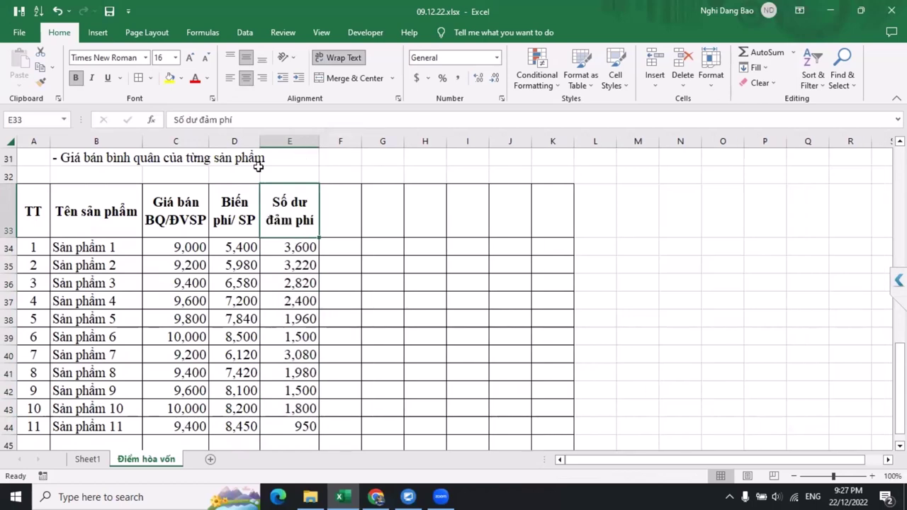
{"action": "left_click", "coordinate": [333, 220]}
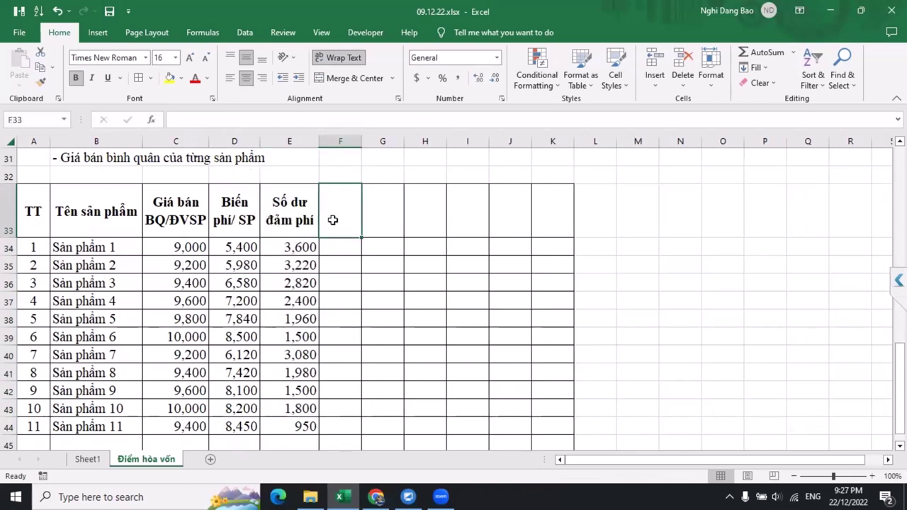
{"action": "type", "text": "Tỷ lệ SD ĐP"}
{"action": "left_click", "coordinate": [335, 244]}
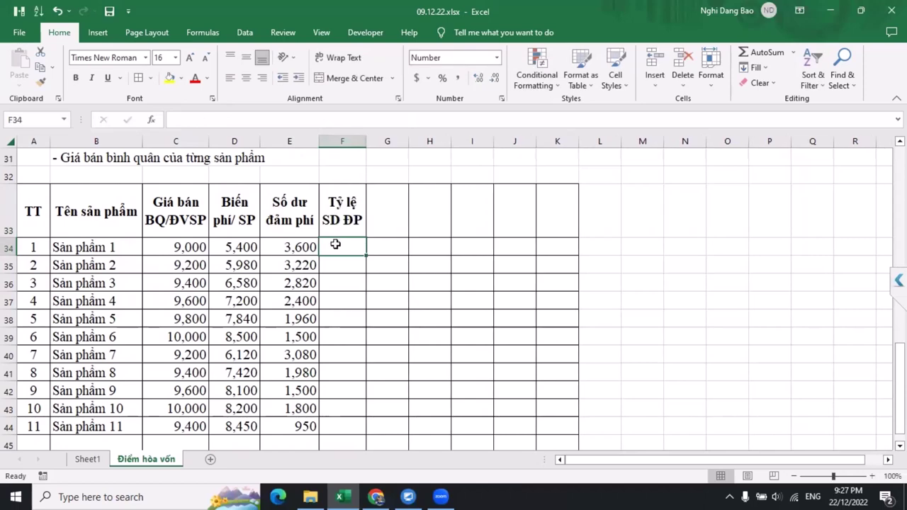
Step: Calculate product 1's contribution margin ratio in F34 with =E34/$E$45
{"action": "type", "text": "="}
{"action": "left_click", "coordinate": [294, 248]}
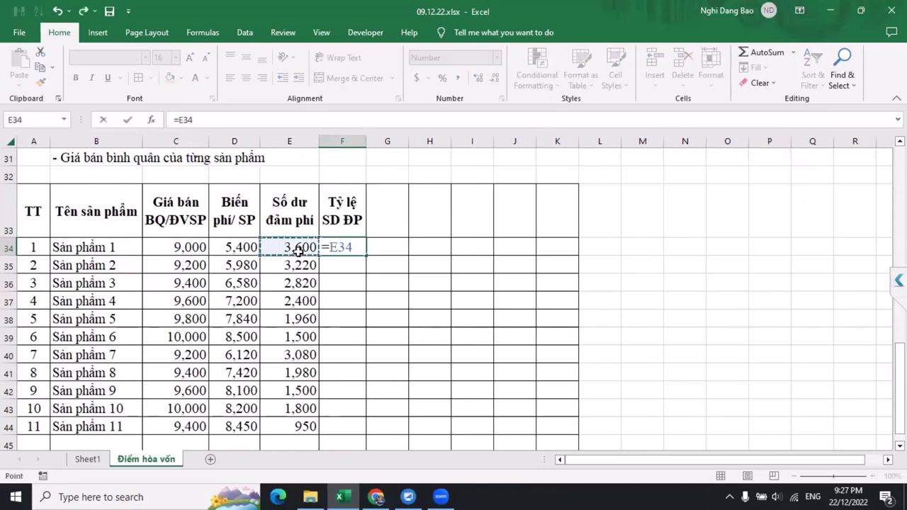
{"action": "scroll", "coordinate": [295, 248], "scroll_direction": "down", "scroll_amount": 1}
{"action": "type", "text": "/"}
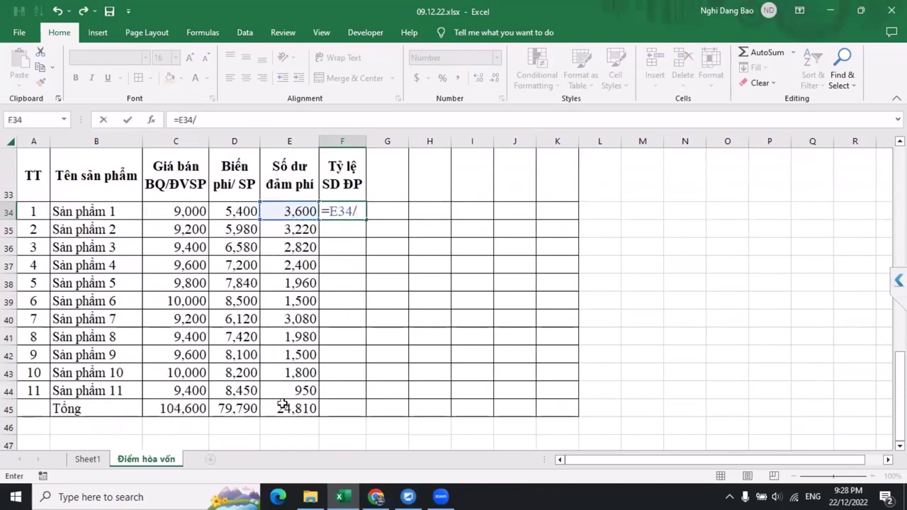
{"action": "left_click", "coordinate": [282, 405]}
{"action": "key", "text": "F4"}
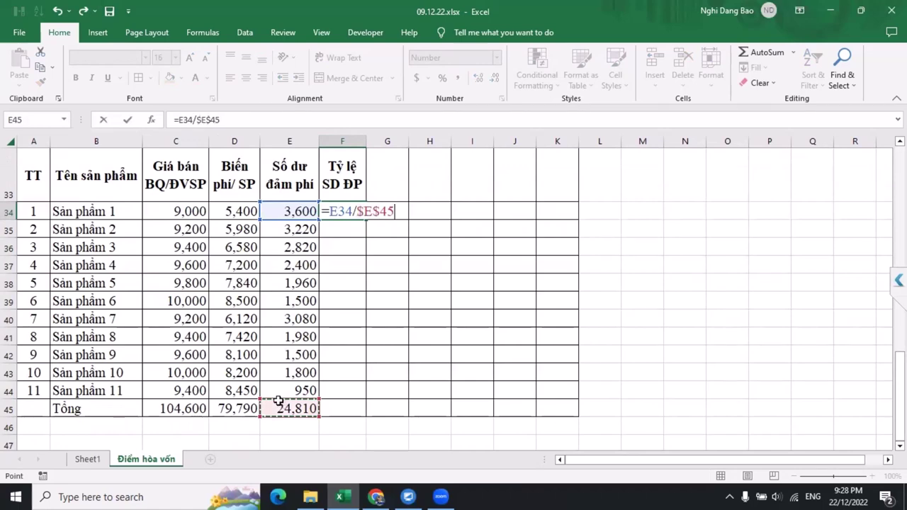
{"action": "key", "text": "Return"}
Step: Format F34 as a percentage and fill its formula down through F45
{"action": "left_click", "coordinate": [358, 212]}
{"action": "key", "text": "ctrl+shift+5"}
{"action": "left_click_drag", "start_coordinate": [365, 219], "coordinate": [358, 415]}
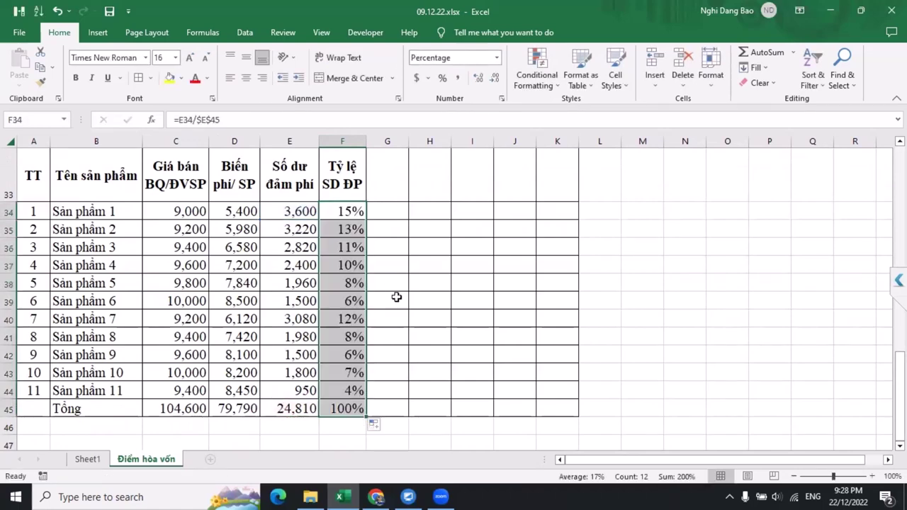
Step: Show the margin ratios in column F with one decimal place and widen column F slightly
{"action": "left_click", "coordinate": [479, 80]}
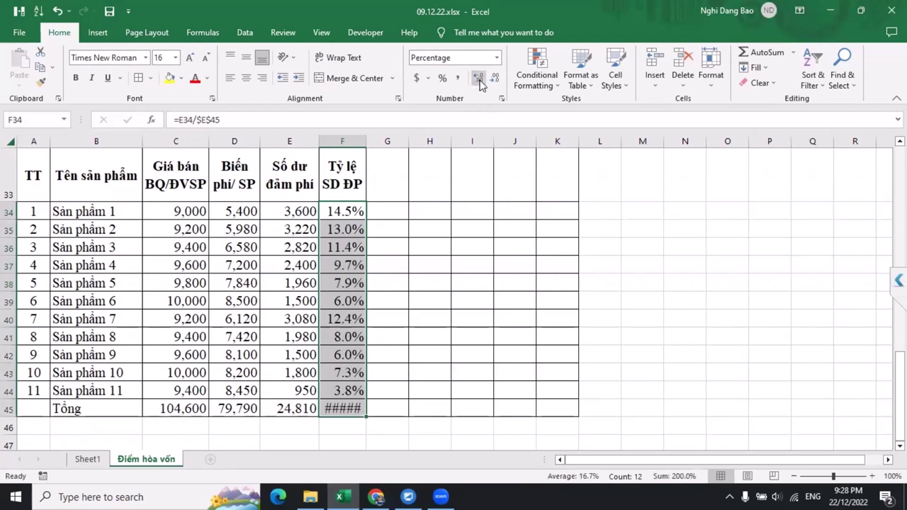
{"action": "left_click", "coordinate": [390, 253]}
{"action": "left_click_drag", "start_coordinate": [365, 144], "coordinate": [373, 144]}
{"action": "left_click", "coordinate": [388, 335]}
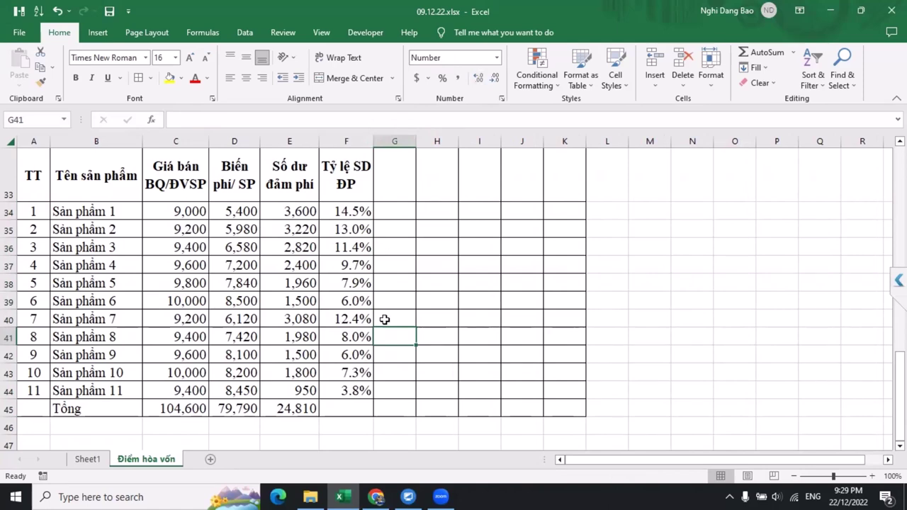
Step: Inspect product 4's ratio formula in F37 and the cells it refers to
{"action": "left_click", "coordinate": [389, 281]}
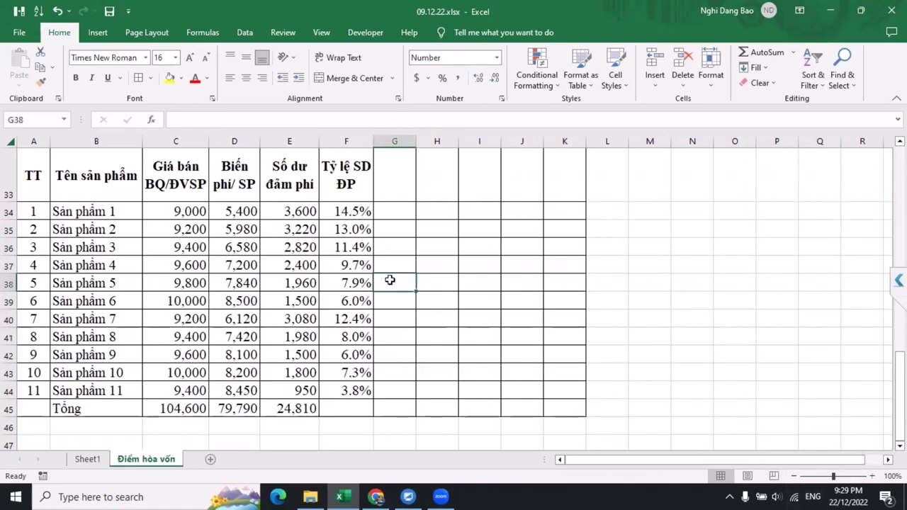
{"action": "left_click", "coordinate": [363, 266]}
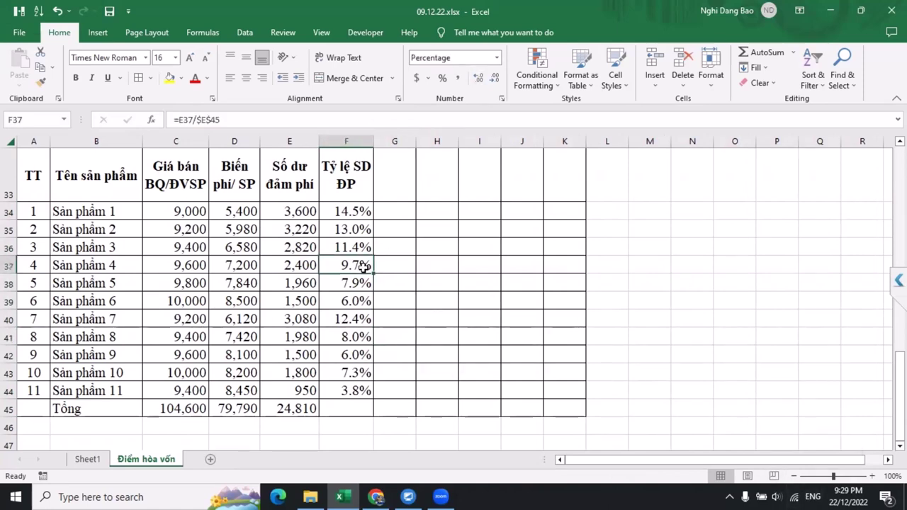
{"action": "double_click", "coordinate": [363, 266]}
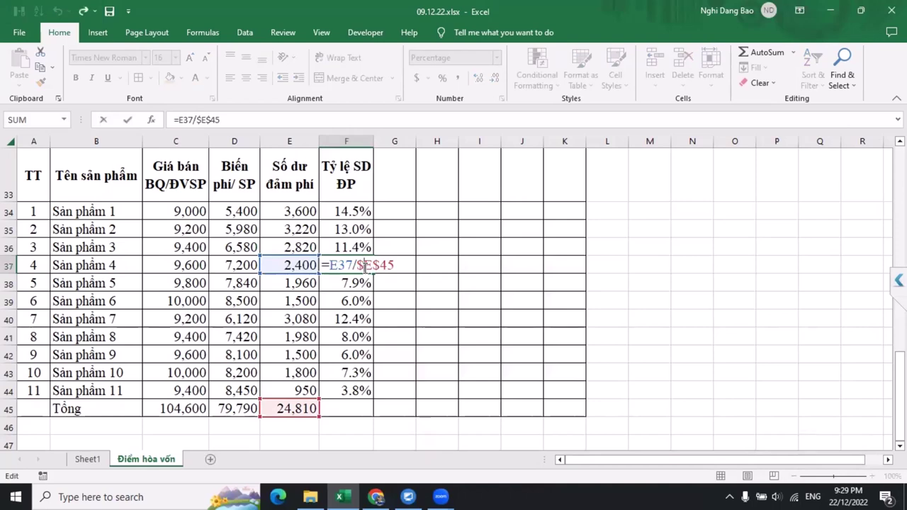
{"action": "left_click", "coordinate": [383, 283]}
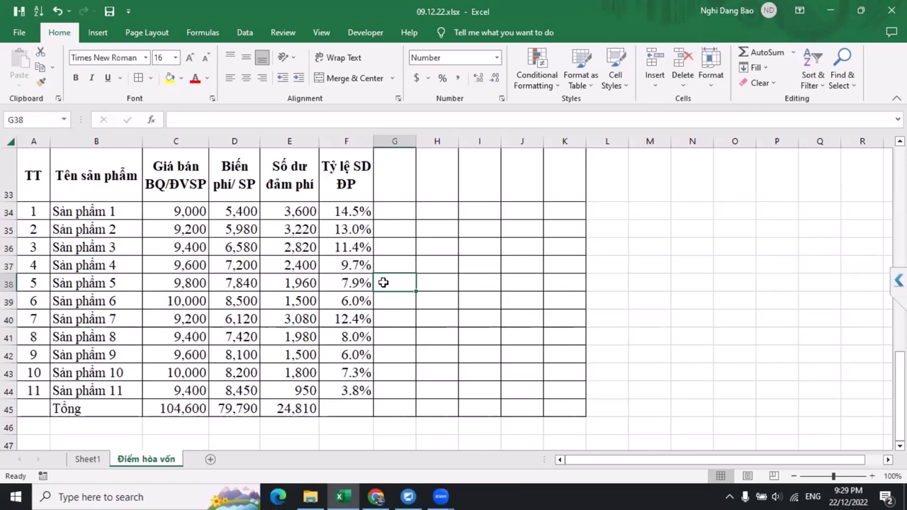
Step: Add the column header "Tỷ lệ doanh thu" in G33 and widen column G to fit it
{"action": "left_click", "coordinate": [392, 173]}
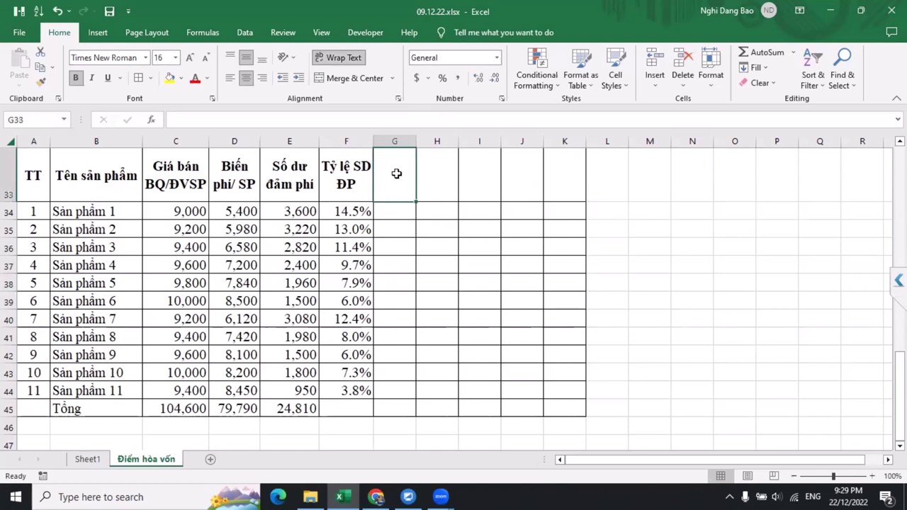
{"action": "type", "text": "Tỷ"}
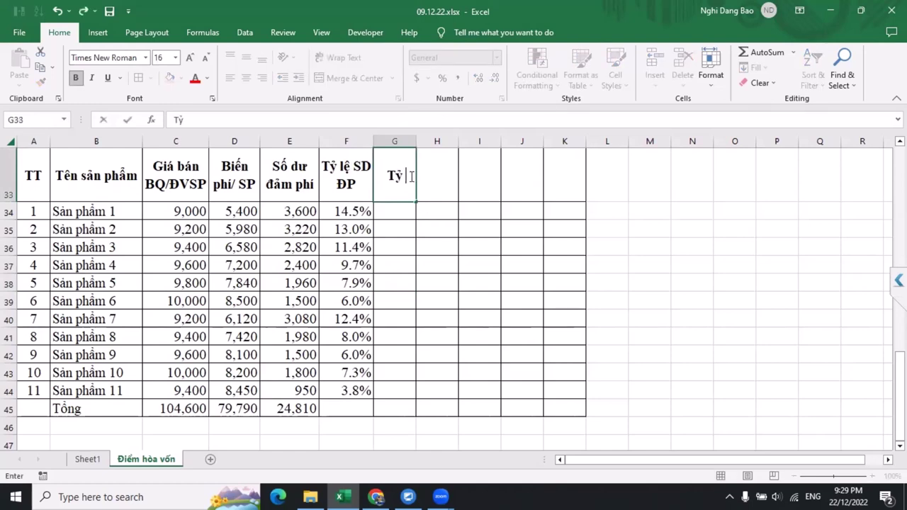
{"action": "type", "text": " lệ doanh thu"}
{"action": "key", "text": "Return"}
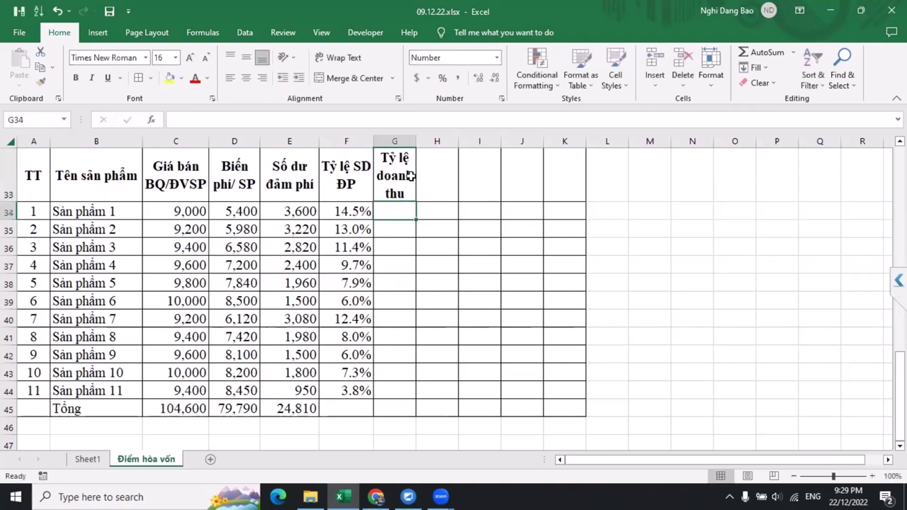
{"action": "double_click", "coordinate": [416, 141]}
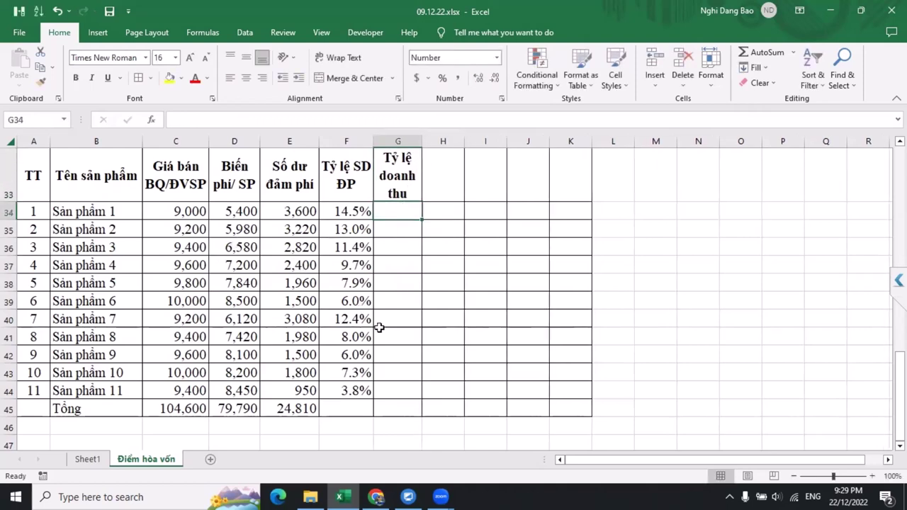
Step: Look up product 1's revenue ratio in G34 with =VLOOKUP(B34,$B$12:$D$22,3,0)
{"action": "type", "text": "=vl"}
{"action": "key", "text": "Tab"}
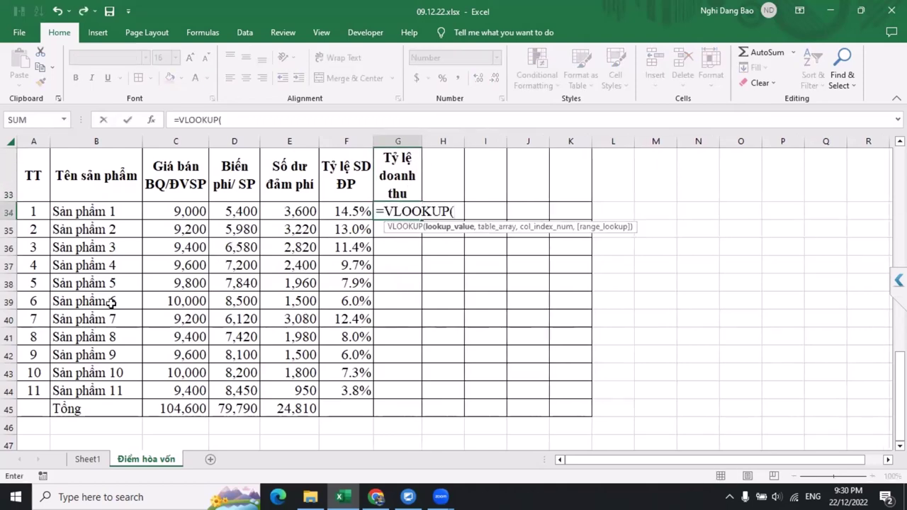
{"action": "left_click", "coordinate": [95, 211]}
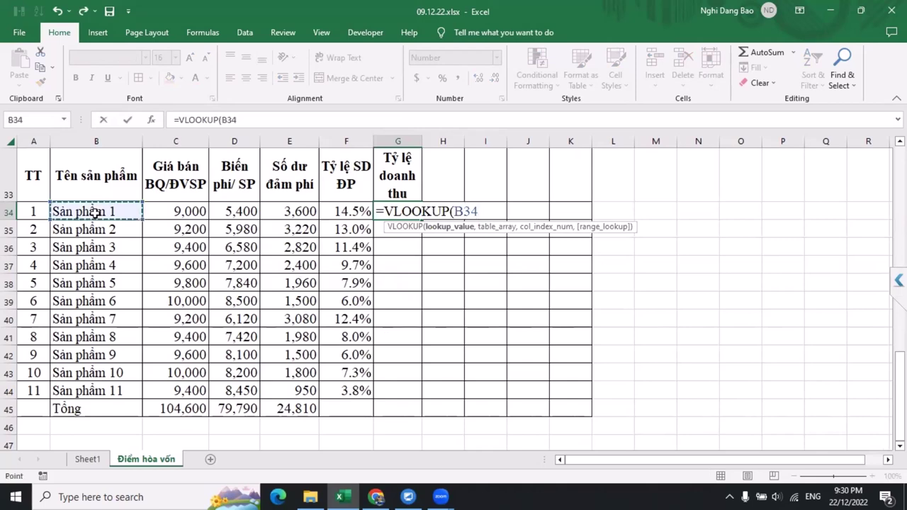
{"action": "type", "text": ","}
{"action": "scroll", "coordinate": [172, 213], "scroll_direction": "up", "scroll_amount": 7}
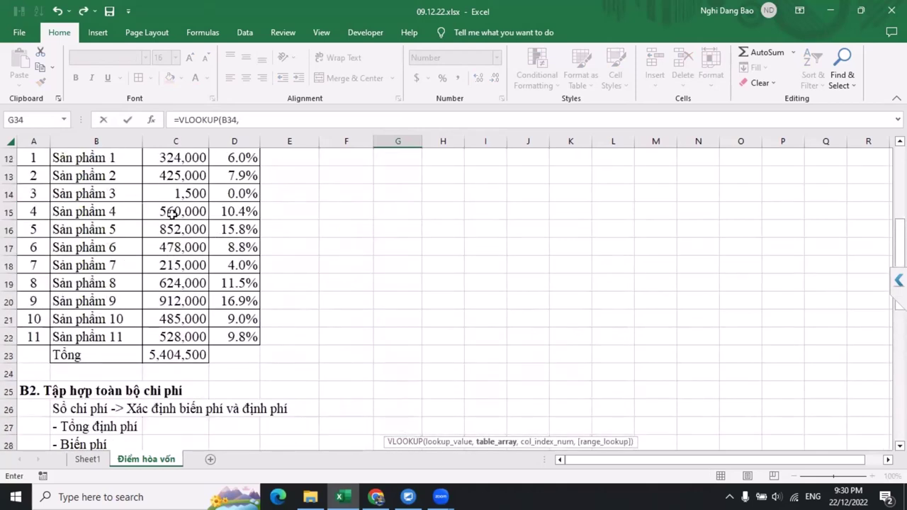
{"action": "scroll", "coordinate": [131, 182], "scroll_direction": "up", "scroll_amount": 1}
{"action": "left_click_drag", "start_coordinate": [106, 226], "coordinate": [245, 405]}
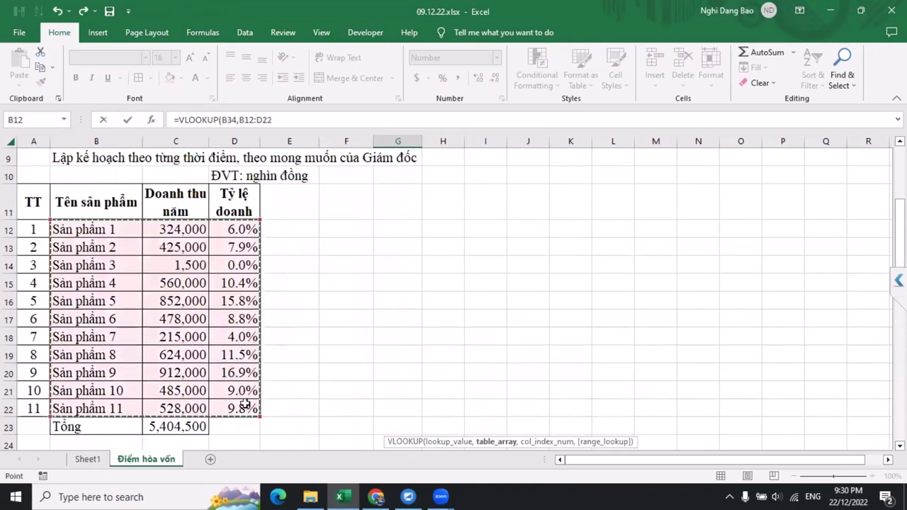
{"action": "key", "text": "F4"}
{"action": "type", "text": ","}
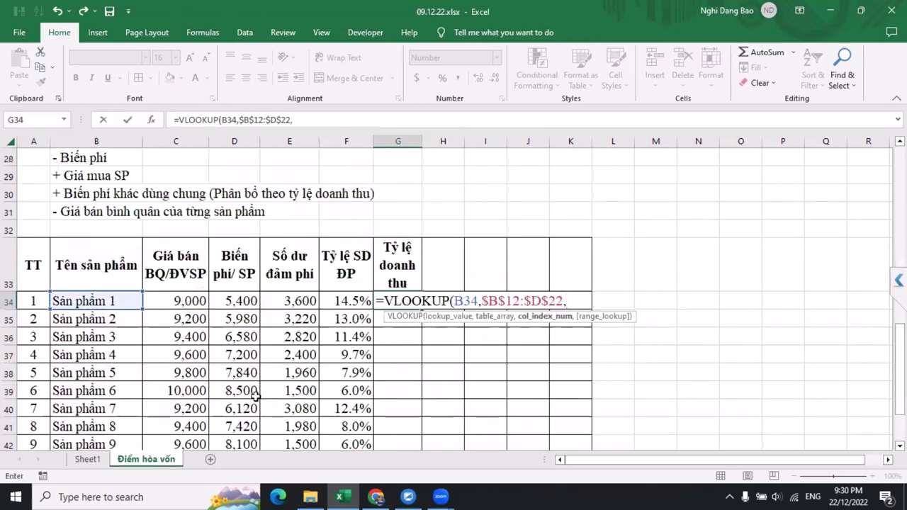
{"action": "type", "text": "3,0"}
{"action": "key", "text": "Return"}
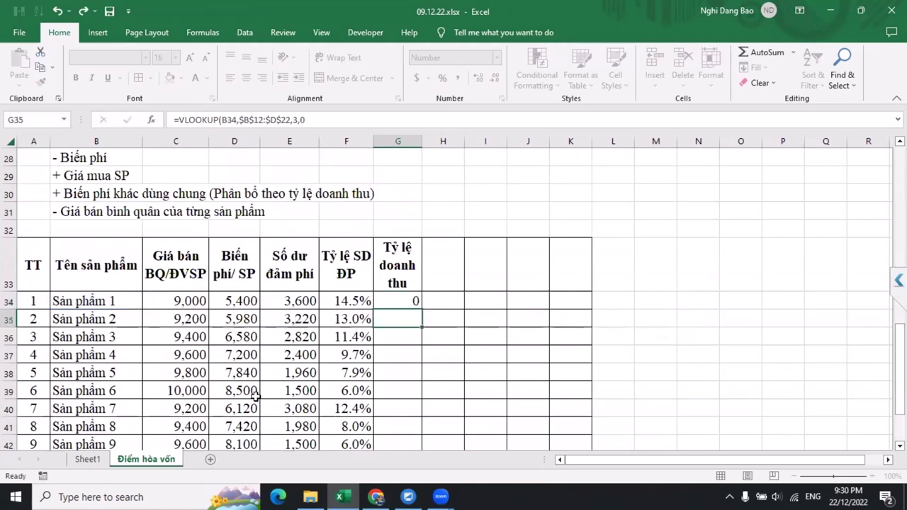
Step: Format G34 as a percentage with one decimal place and fill the lookup down through G44
{"action": "left_click", "coordinate": [398, 301]}
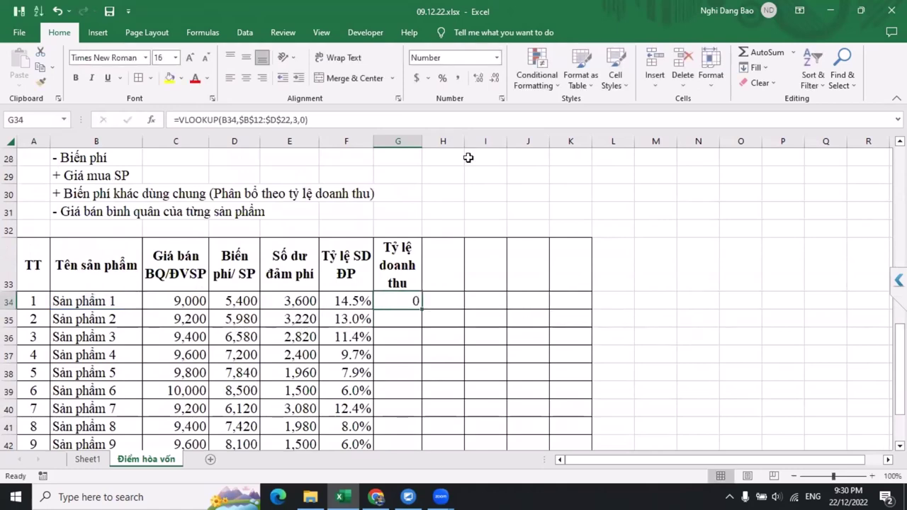
{"action": "left_click", "coordinate": [444, 79]}
{"action": "left_click", "coordinate": [478, 78]}
{"action": "scroll", "coordinate": [488, 292], "scroll_direction": "down", "scroll_amount": 2}
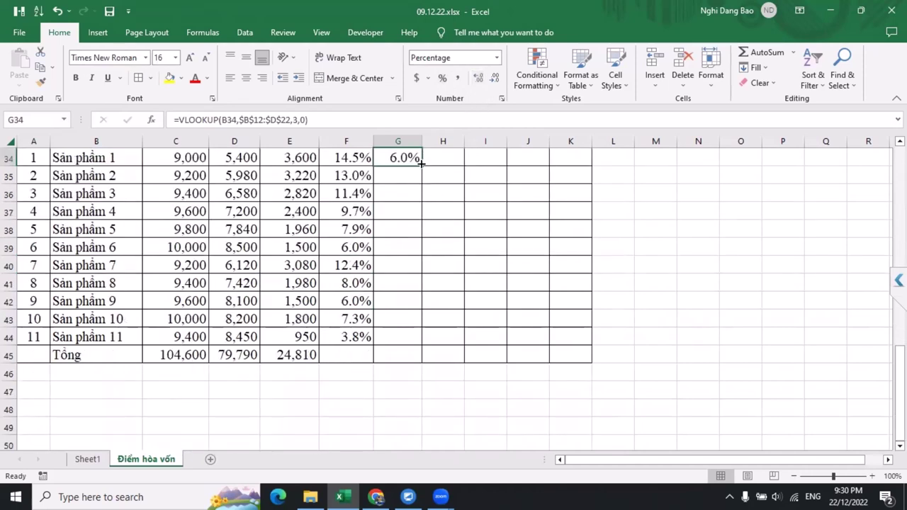
{"action": "left_click_drag", "start_coordinate": [423, 164], "coordinate": [423, 343]}
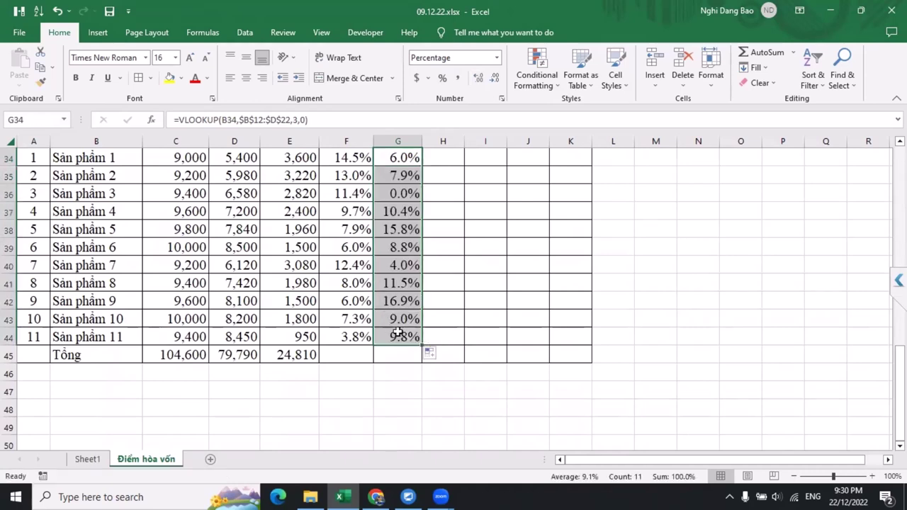
Step: Review the annual revenue table and cost notes above against the looked-up revenue ratios
{"action": "scroll", "coordinate": [466, 292], "scroll_direction": "up", "scroll_amount": 1}
{"action": "scroll", "coordinate": [466, 293], "scroll_direction": "up", "scroll_amount": 3}
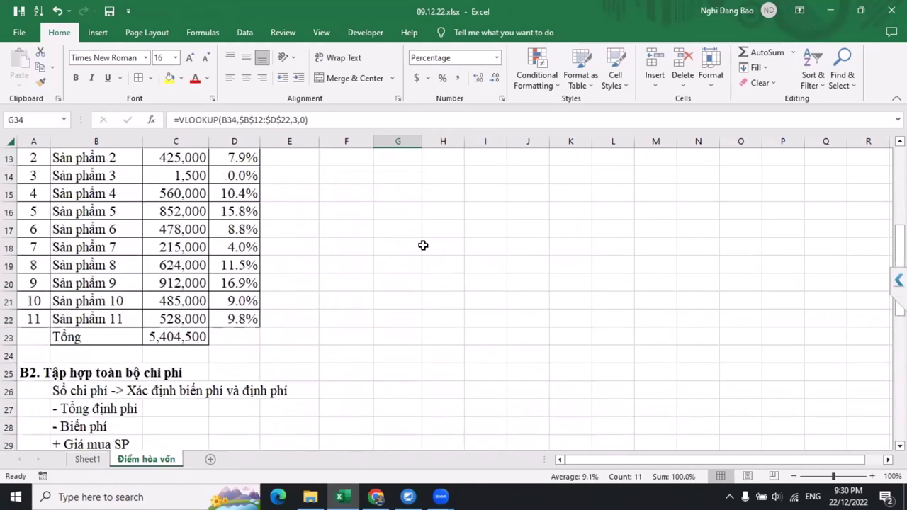
{"action": "scroll", "coordinate": [420, 245], "scroll_direction": "up", "scroll_amount": 3}
{"action": "scroll", "coordinate": [304, 206], "scroll_direction": "up", "scroll_amount": 1}
{"action": "scroll", "coordinate": [455, 383], "scroll_direction": "down", "scroll_amount": 8}
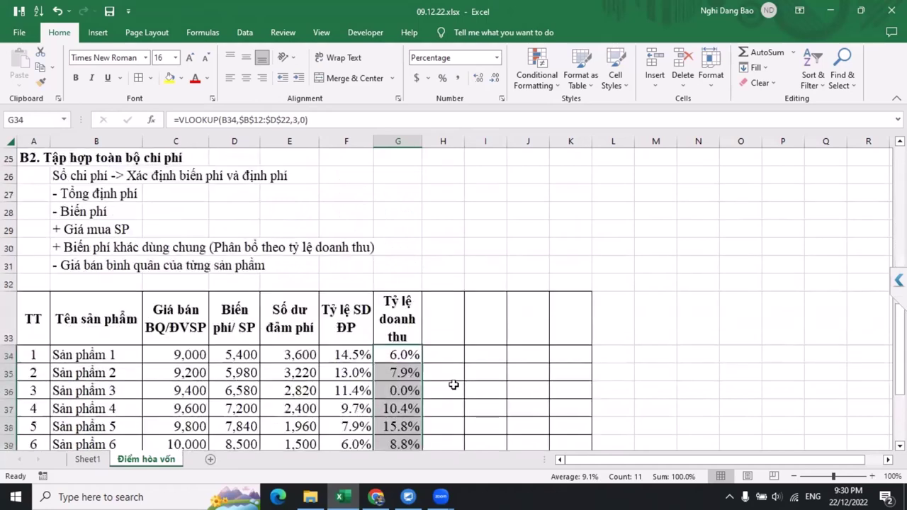
{"action": "left_click", "coordinate": [440, 314]}
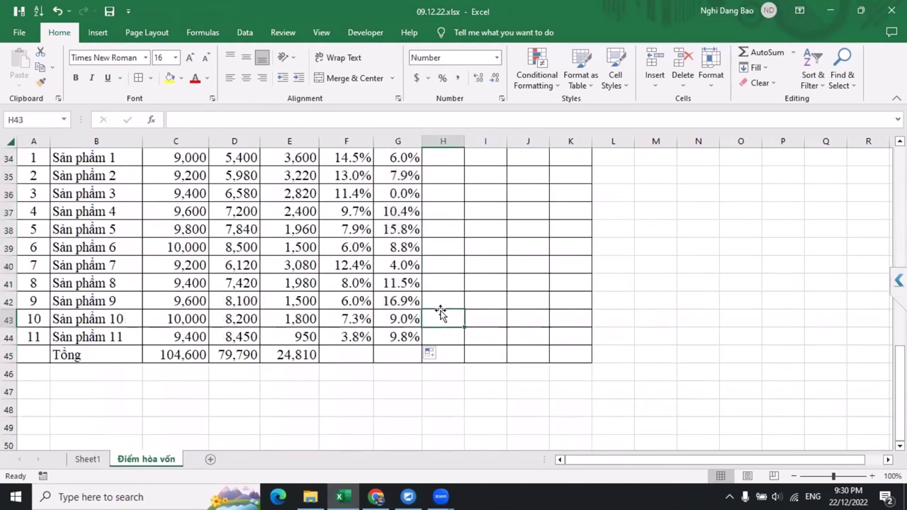
{"action": "scroll", "coordinate": [441, 314], "scroll_direction": "up", "scroll_amount": 4}
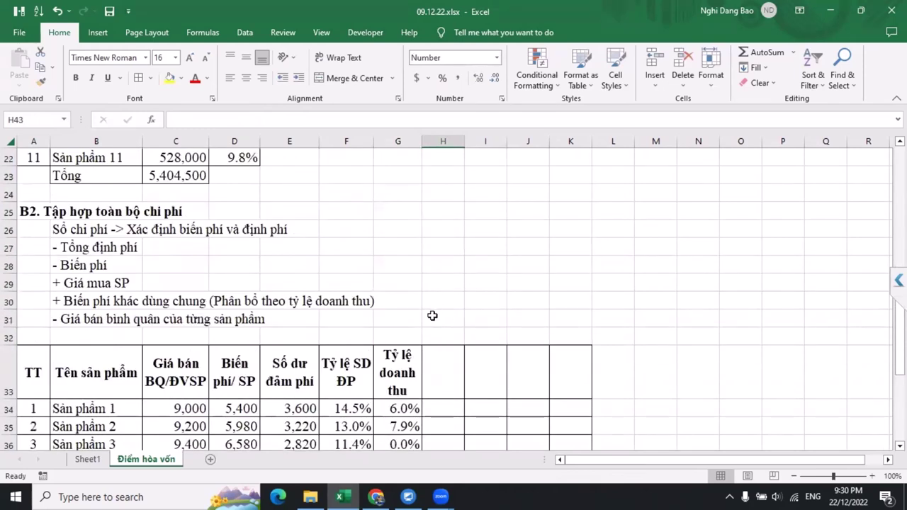
Step: Add the column header "Doanh thu" in H33 and widen column H so the words stay whole
{"action": "left_click", "coordinate": [436, 362]}
{"action": "scroll", "coordinate": [465, 372], "scroll_direction": "down", "scroll_amount": 2}
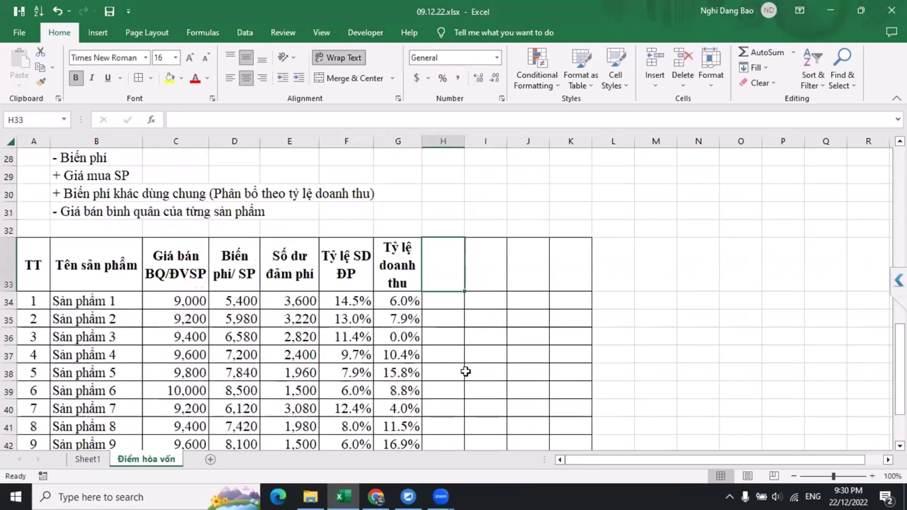
{"action": "type", "text": "Doanh thu"}
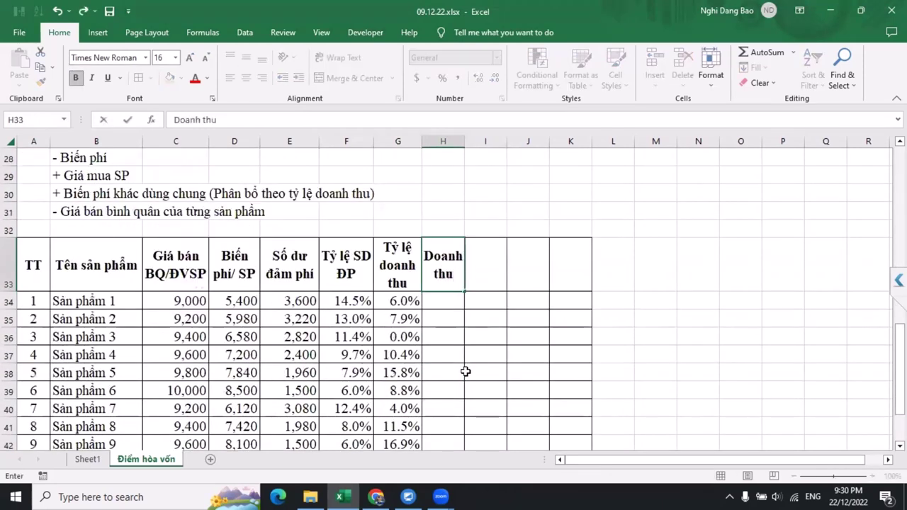
{"action": "key", "text": "Return"}
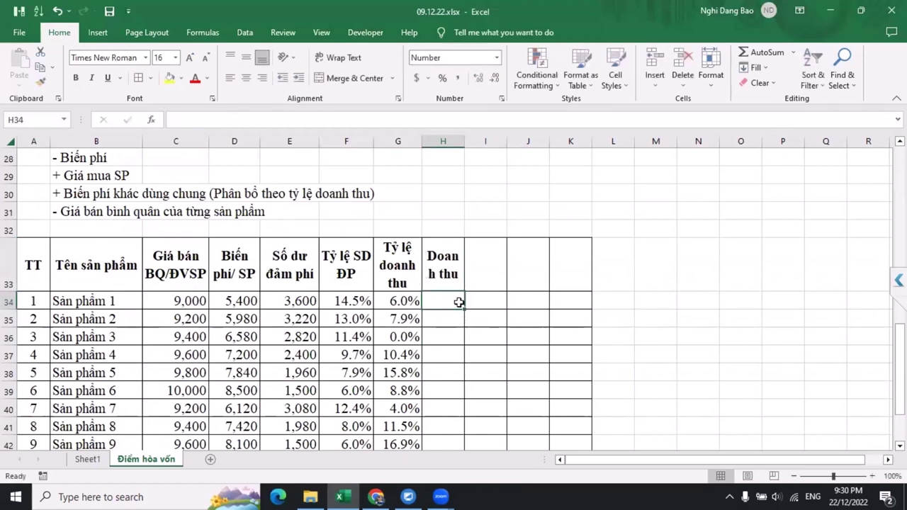
{"action": "left_click_drag", "start_coordinate": [465, 140], "coordinate": [479, 148]}
Step: Look up product 1's annual revenue in H34 with =VLOOKUP(B34,$B$12:$C$22,2,0)
{"action": "type", "text": "=VLOOKUP("}
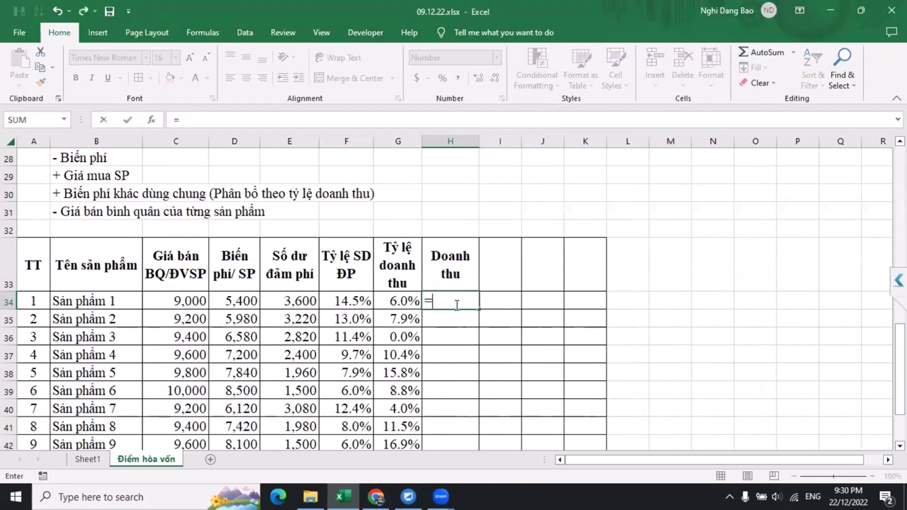
{"action": "left_click", "coordinate": [75, 297]}
{"action": "type", "text": ","}
{"action": "scroll", "coordinate": [201, 325], "scroll_direction": "up", "scroll_amount": 7}
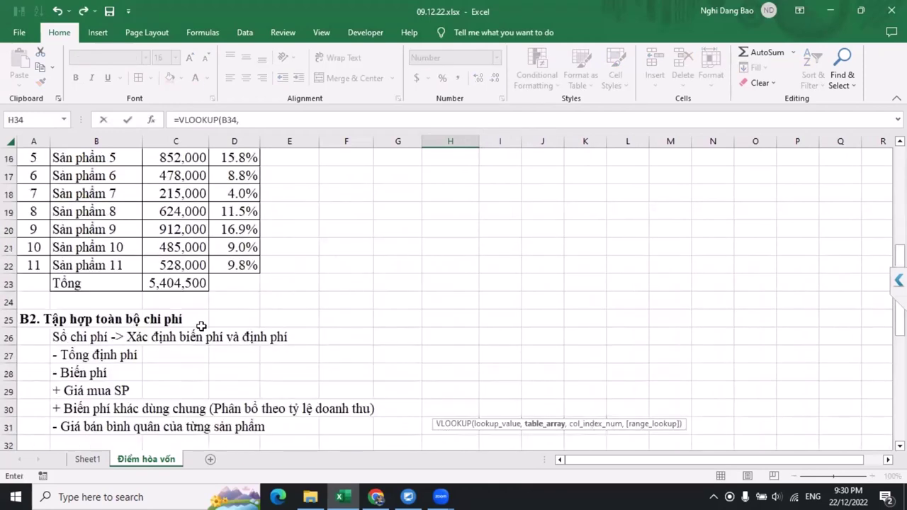
{"action": "left_click_drag", "start_coordinate": [100, 265], "coordinate": [189, 413]}
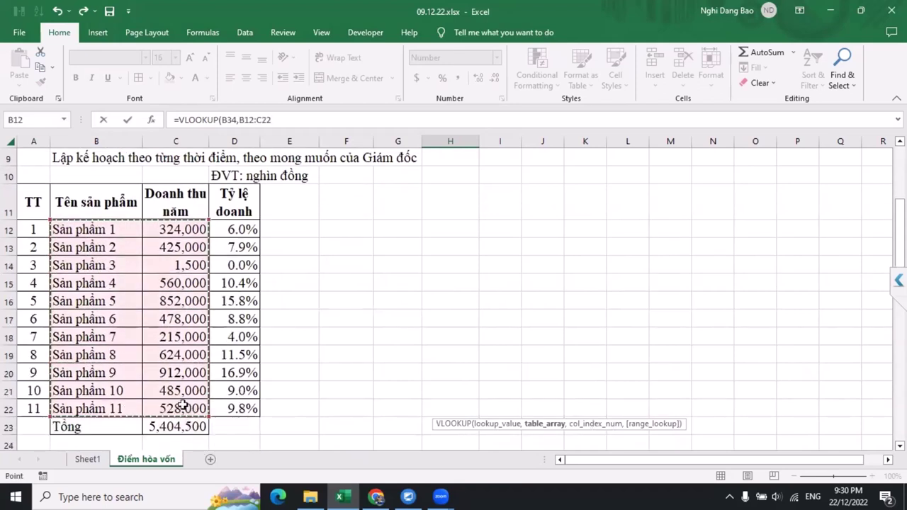
{"action": "key", "text": "F4"}
{"action": "type", "text": ",2,"}
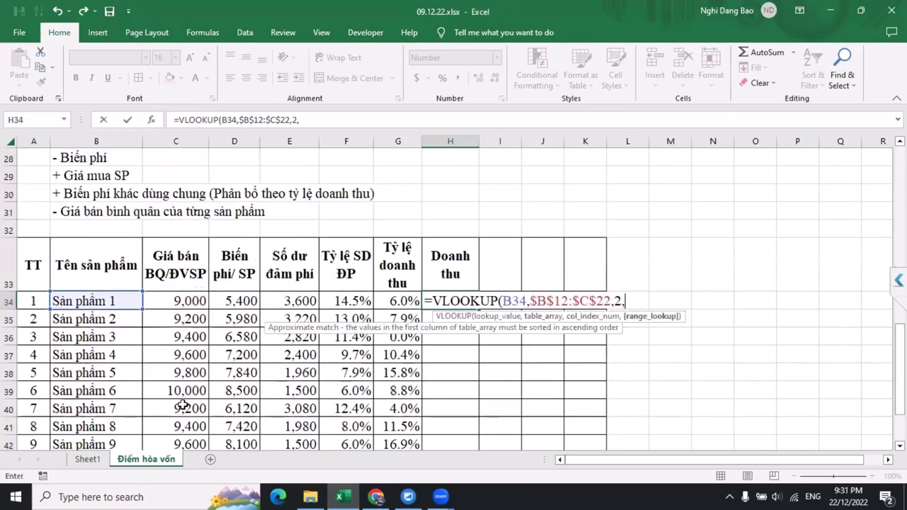
{"action": "type", "text": "0"}
{"action": "key", "text": "Return"}
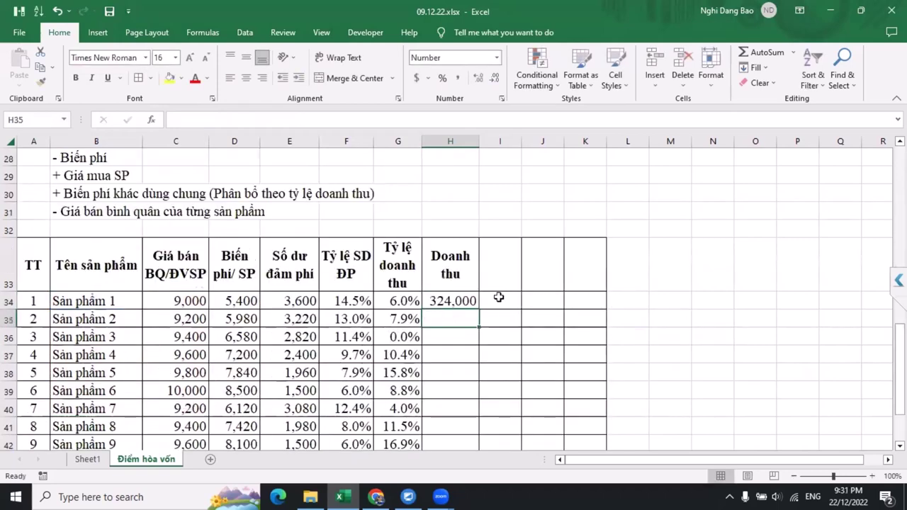
Step: Fill the annual revenue lookup in H34 down through product 11 in H44
{"action": "left_click", "coordinate": [473, 302]}
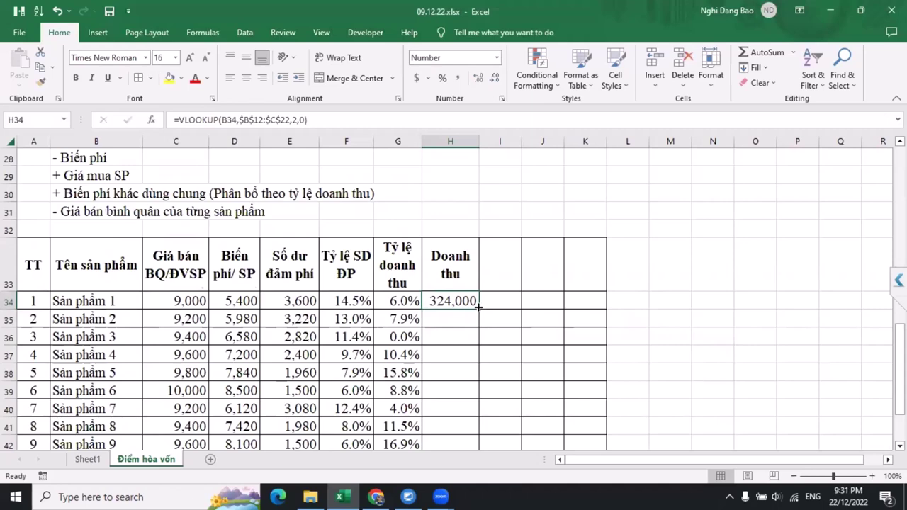
{"action": "double_click", "coordinate": [477, 309]}
{"action": "scroll", "coordinate": [517, 324], "scroll_direction": "down", "scroll_amount": 2}
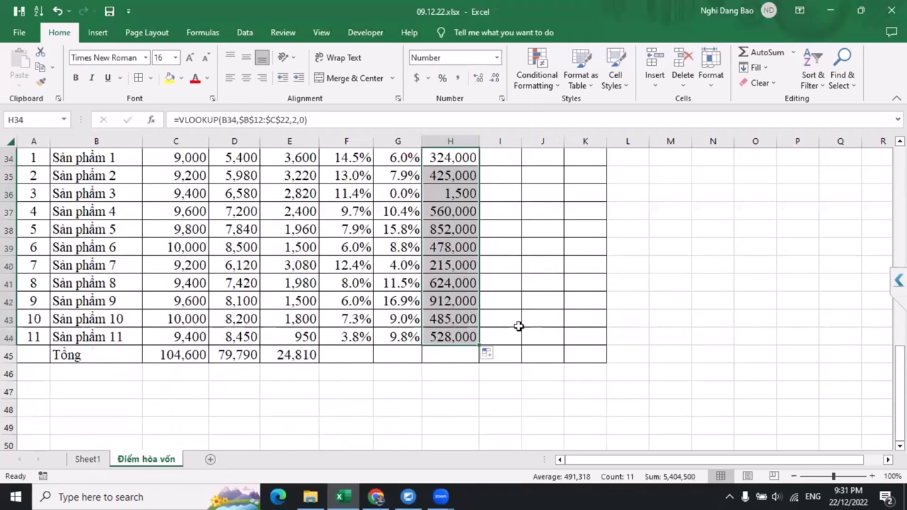
{"action": "scroll", "coordinate": [516, 327], "scroll_direction": "up", "scroll_amount": 1}
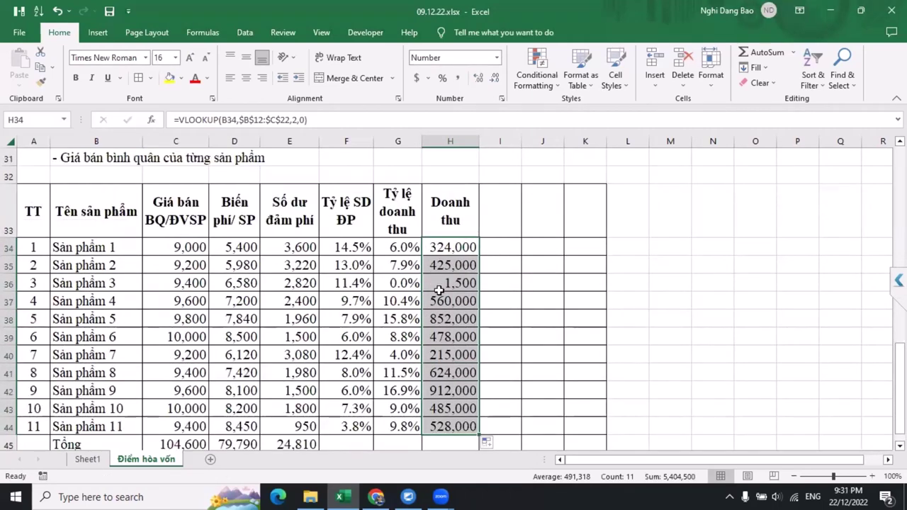
{"action": "left_click", "coordinate": [499, 220]}
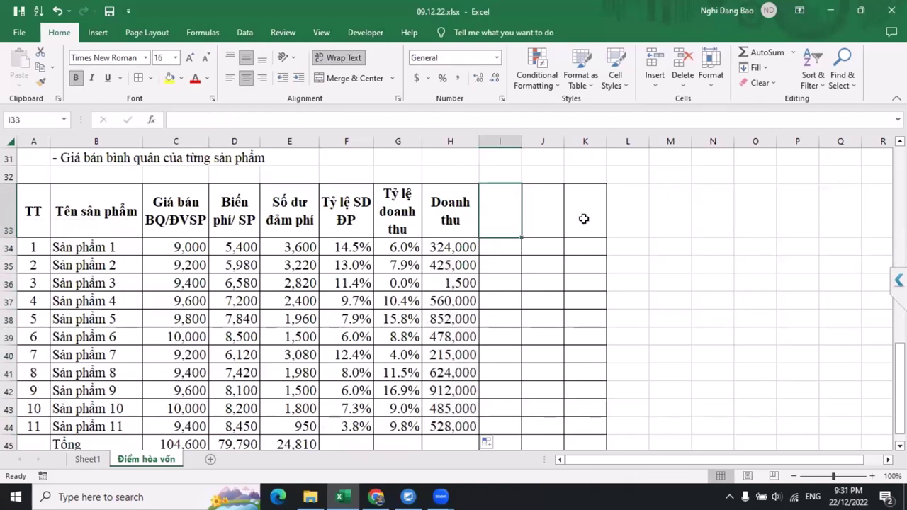
Step: Enter the label "Tỷ lệ số dư đảm phí bình quân" in B47 below the product table
{"action": "scroll", "coordinate": [584, 219], "scroll_direction": "down", "scroll_amount": 4}
{"action": "left_click", "coordinate": [429, 279]}
{"action": "left_click", "coordinate": [98, 222]}
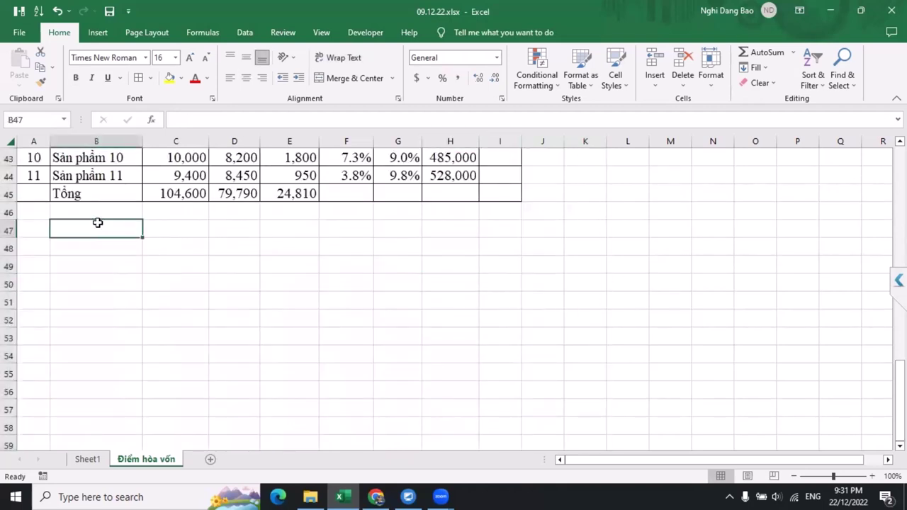
{"action": "type", "text": "T"}
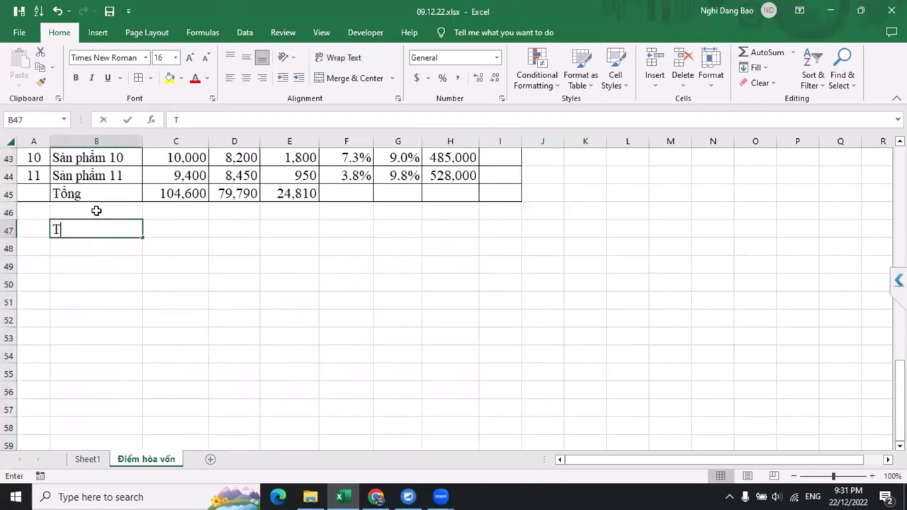
{"action": "type", "text": "ỷ lệ số d"}
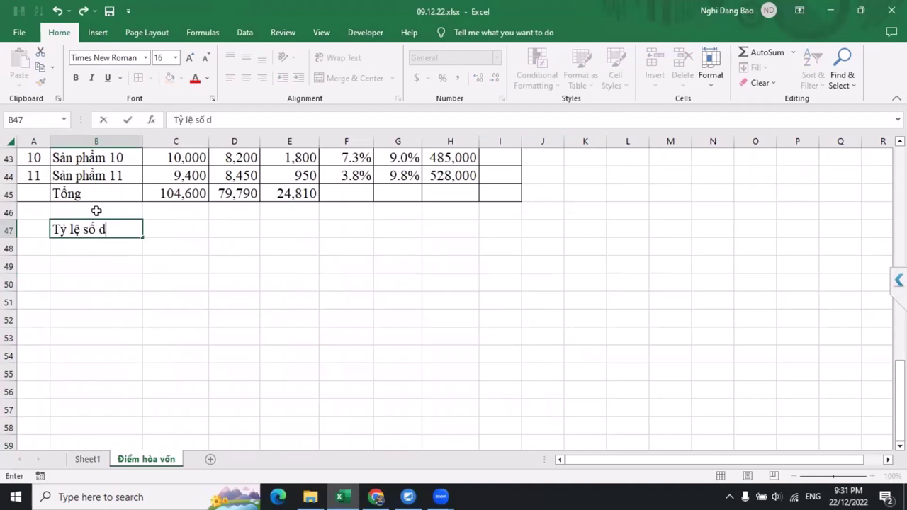
{"action": "type", "text": "ư đảm phí"}
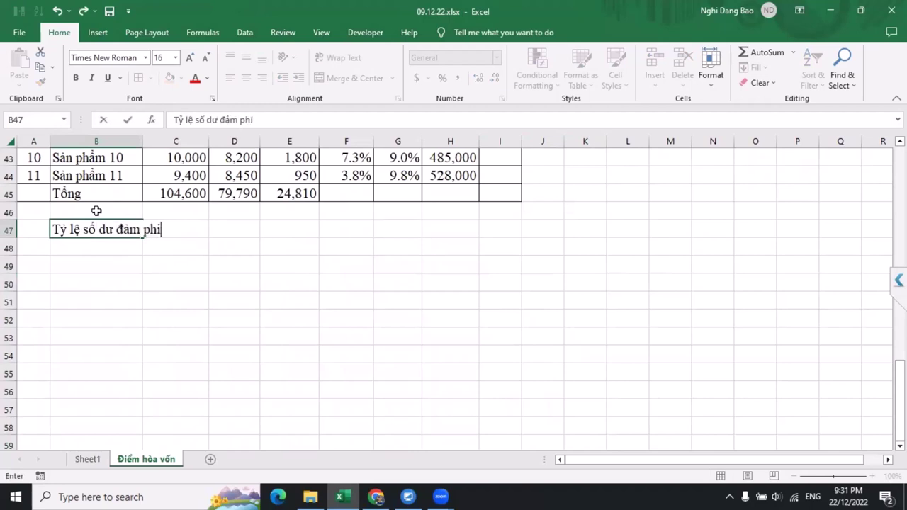
{"action": "type", "text": " binh quân"}
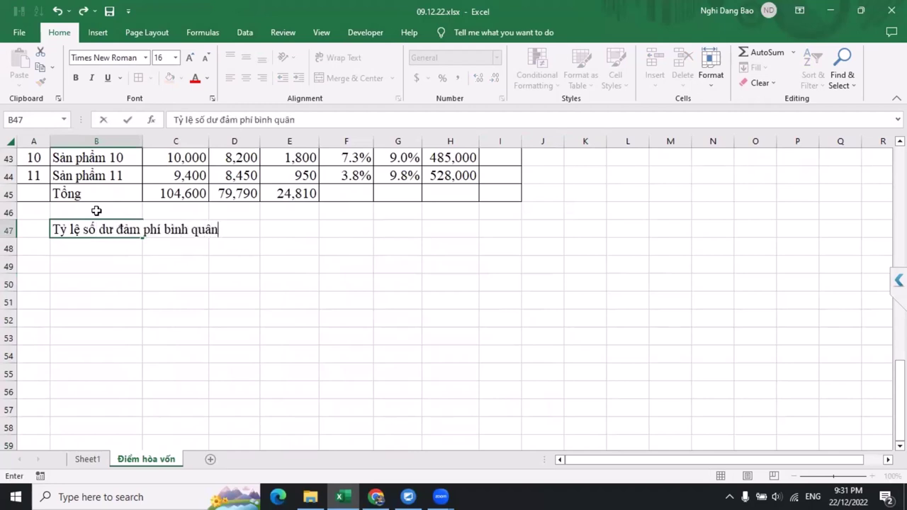
Step: Calculate the average contribution margin ratio in E47 with =SUMPRODUCT(F34:F44,G34:G44)
{"action": "left_click", "coordinate": [272, 228]}
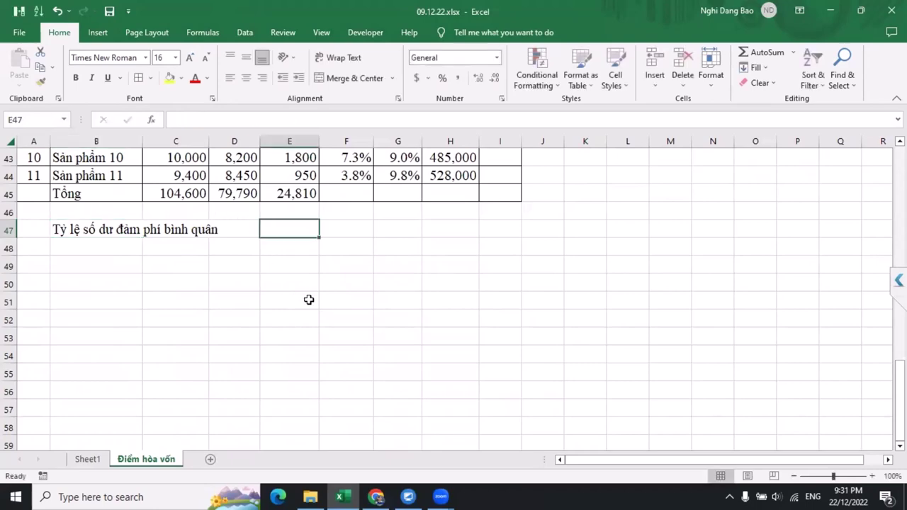
{"action": "scroll", "coordinate": [311, 300], "scroll_direction": "up", "scroll_amount": 3}
{"action": "scroll", "coordinate": [327, 275], "scroll_direction": "up", "scroll_amount": 2}
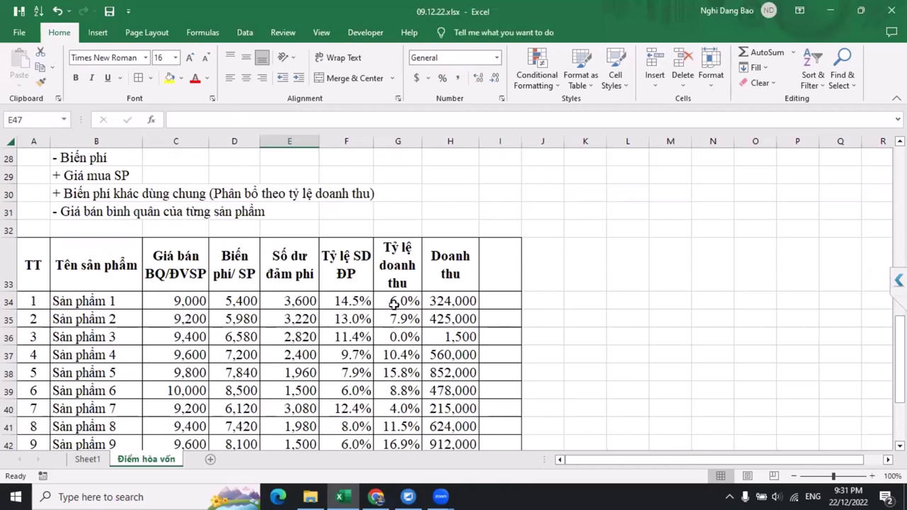
{"action": "scroll", "coordinate": [394, 303], "scroll_direction": "down", "scroll_amount": 3}
{"action": "type", "text": "=sump"}
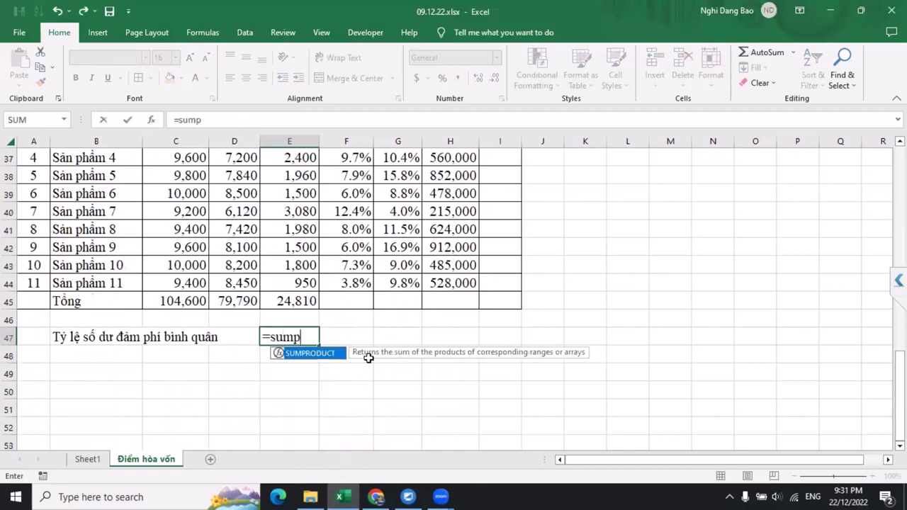
{"action": "key", "text": "Tab"}
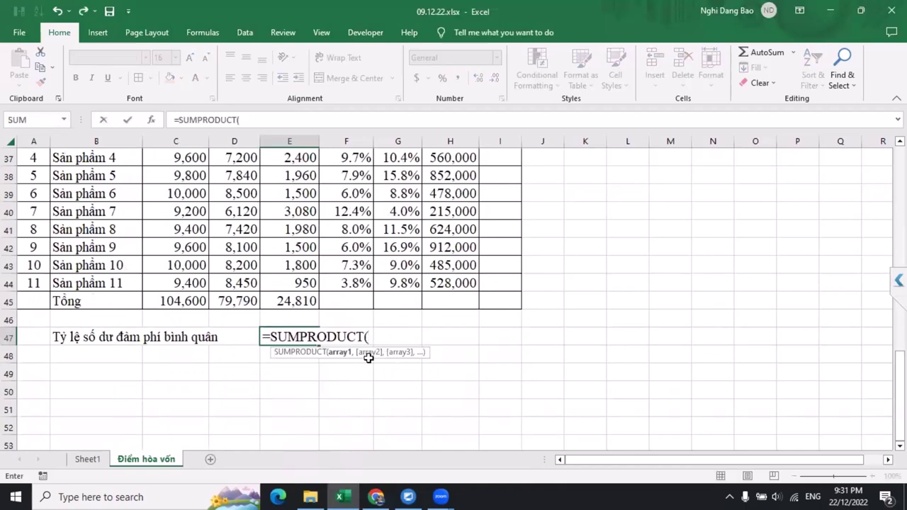
{"action": "scroll", "coordinate": [430, 359], "scroll_direction": "up", "scroll_amount": 2}
{"action": "left_click_drag", "start_coordinate": [346, 247], "coordinate": [359, 427]}
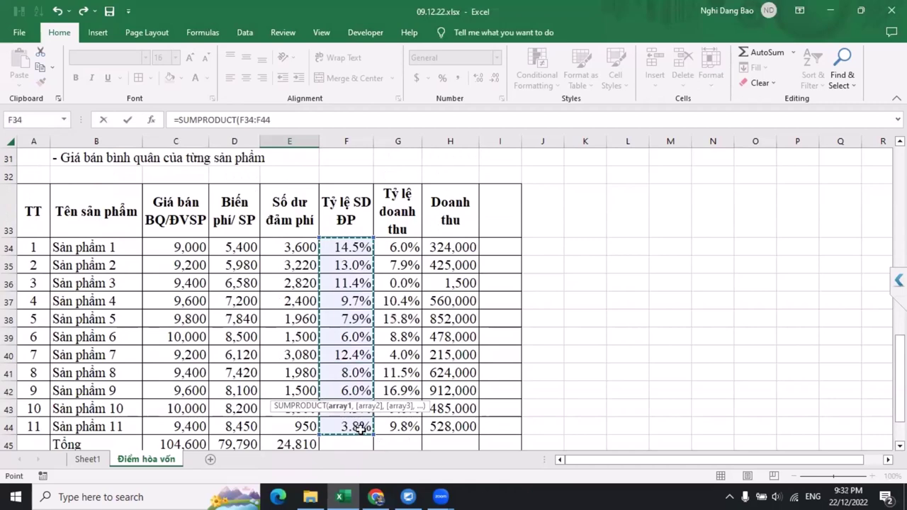
{"action": "type", "text": ","}
{"action": "left_click_drag", "start_coordinate": [405, 249], "coordinate": [380, 439]}
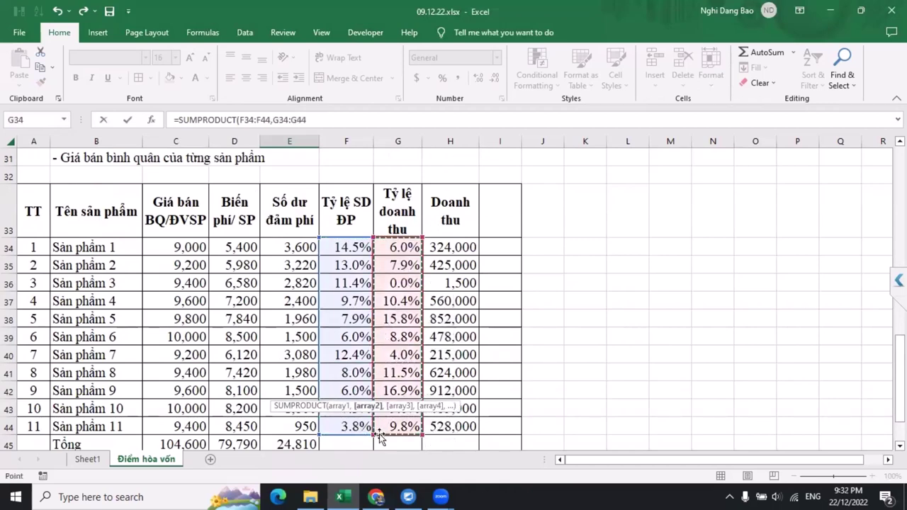
{"action": "key", "text": "Return"}
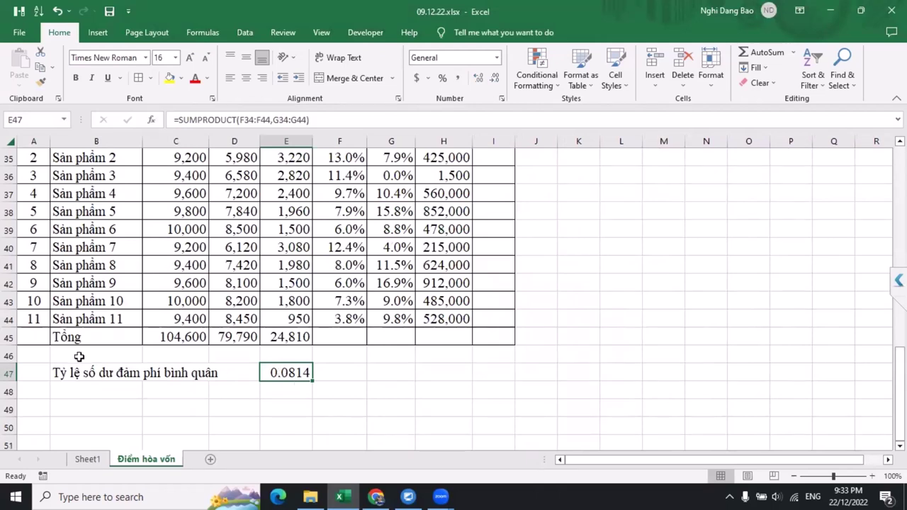
Step: Add the label "Doanh thu hòa vốn" under the average ratio label and place it in B49, leaving B48 empty
{"action": "left_click", "coordinate": [92, 386]}
{"action": "type", "text": "Doanh t"}
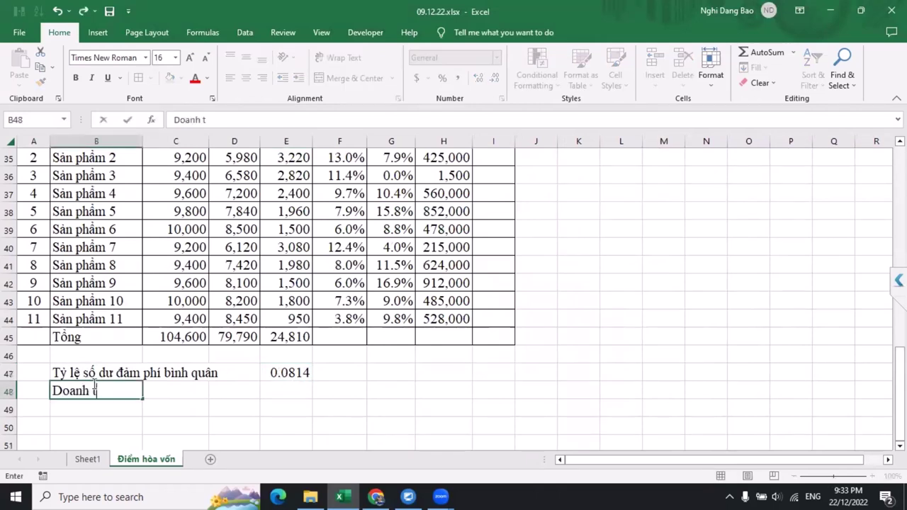
{"action": "type", "text": "hu hòa vốn"}
{"action": "key", "text": "Return"}
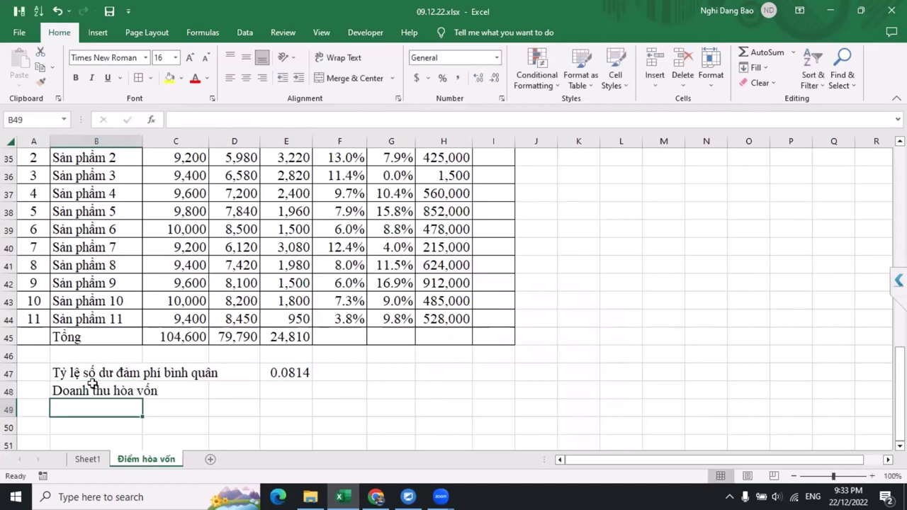
{"action": "left_click", "coordinate": [96, 391]}
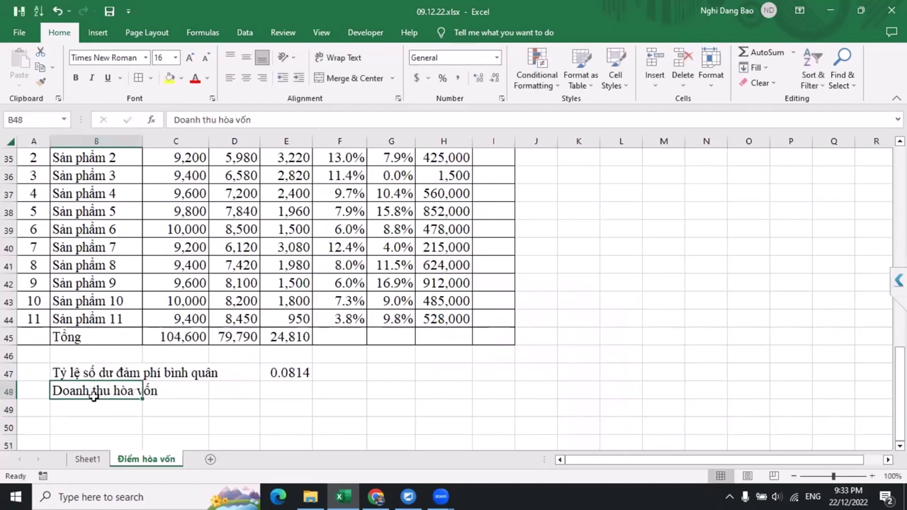
{"action": "left_click_drag", "start_coordinate": [94, 397], "coordinate": [85, 411]}
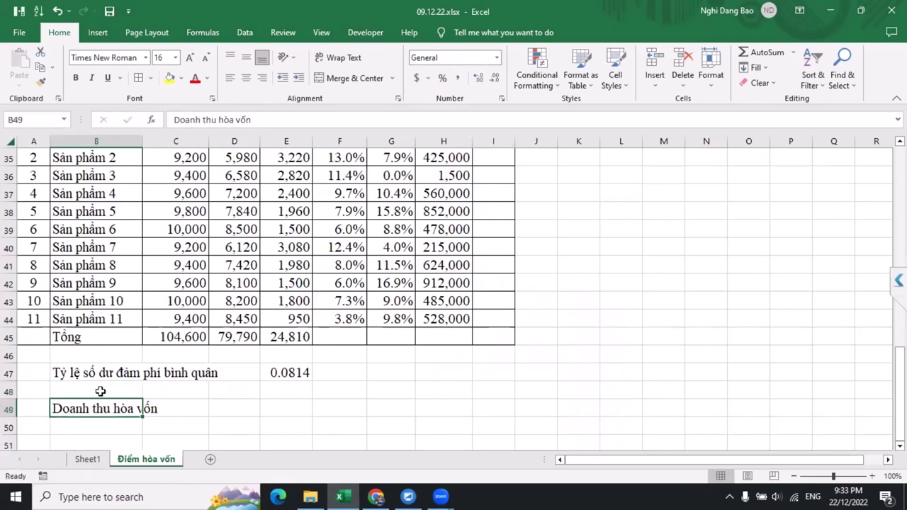
Step: Label B48 "Tổng định phí" and enter total fixed costs of 500,000 in E48
{"action": "left_click", "coordinate": [101, 391]}
{"action": "type", "text": "To"}
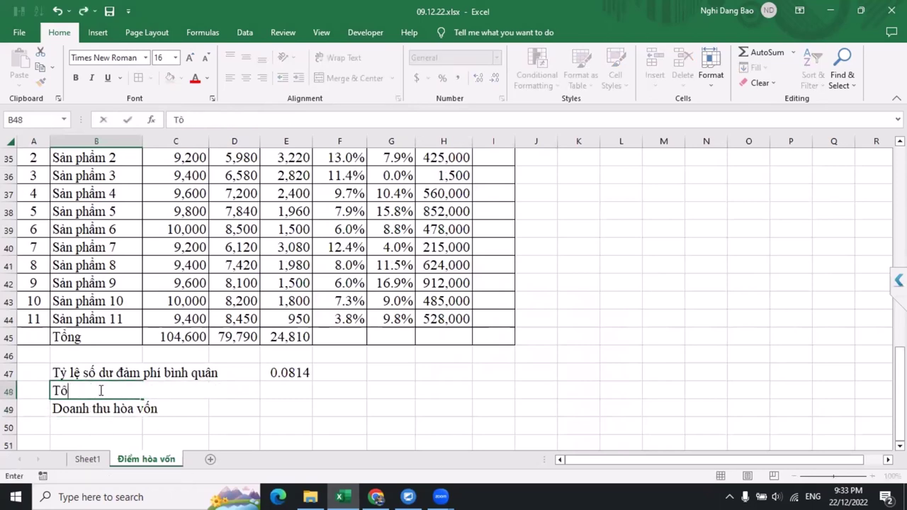
{"action": "type", "text": "ng định phí"}
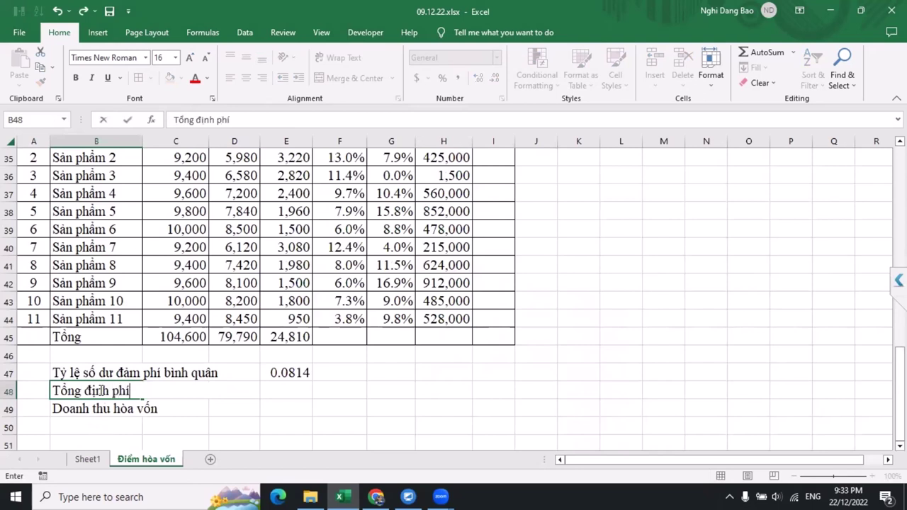
{"action": "left_click", "coordinate": [294, 392]}
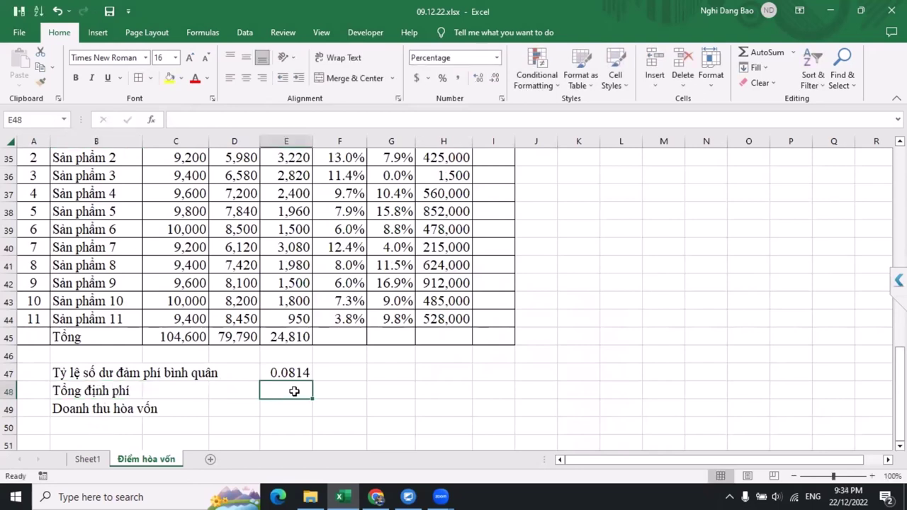
{"action": "type", "text": "500,000"}
{"action": "left_click", "coordinate": [350, 404]}
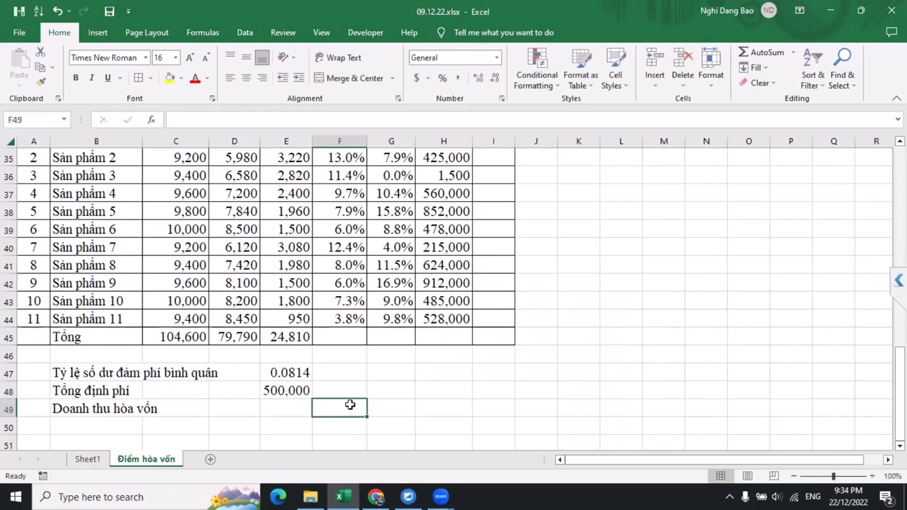
Step: Check the break-even revenue formula at the sheet's start and calculate break-even revenue in E49 with =E48/E47
{"action": "left_click", "coordinate": [295, 405]}
{"action": "scroll", "coordinate": [200, 396], "scroll_direction": "up", "scroll_amount": 2}
{"action": "scroll", "coordinate": [201, 397], "scroll_direction": "up", "scroll_amount": 9}
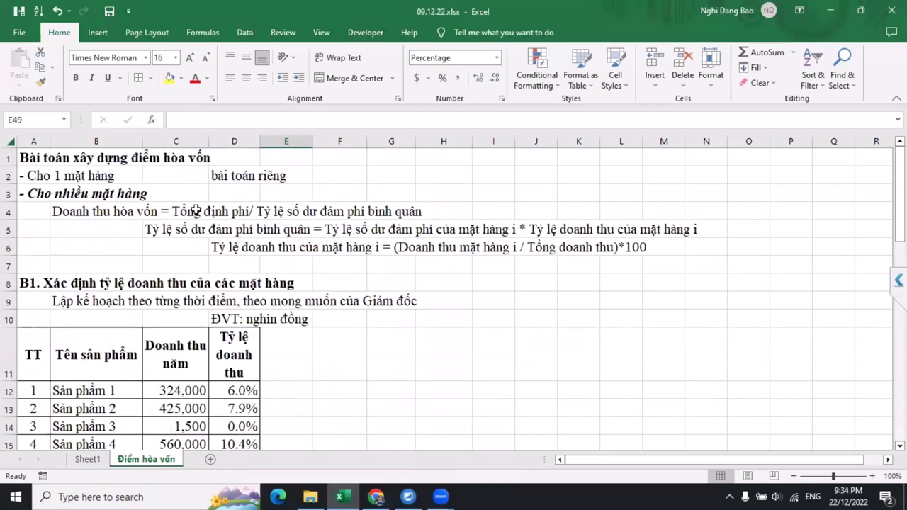
{"action": "scroll", "coordinate": [340, 338], "scroll_direction": "down", "scroll_amount": 11}
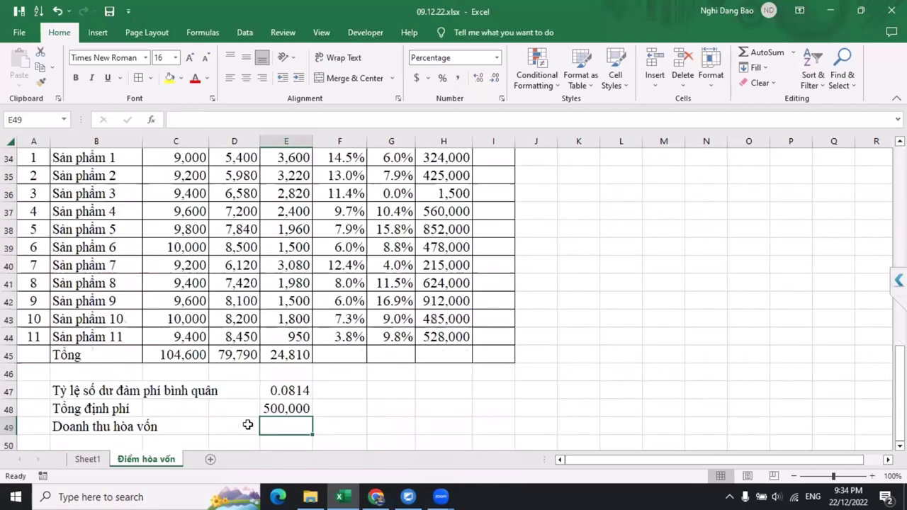
{"action": "type", "text": "="}
{"action": "left_click", "coordinate": [296, 409]}
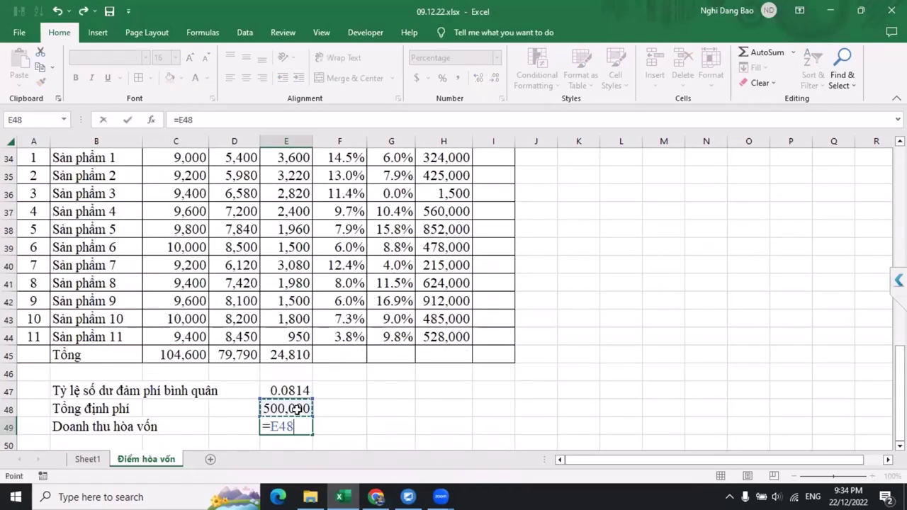
{"action": "type", "text": "/"}
{"action": "left_click", "coordinate": [290, 390]}
{"action": "key", "text": "Return"}
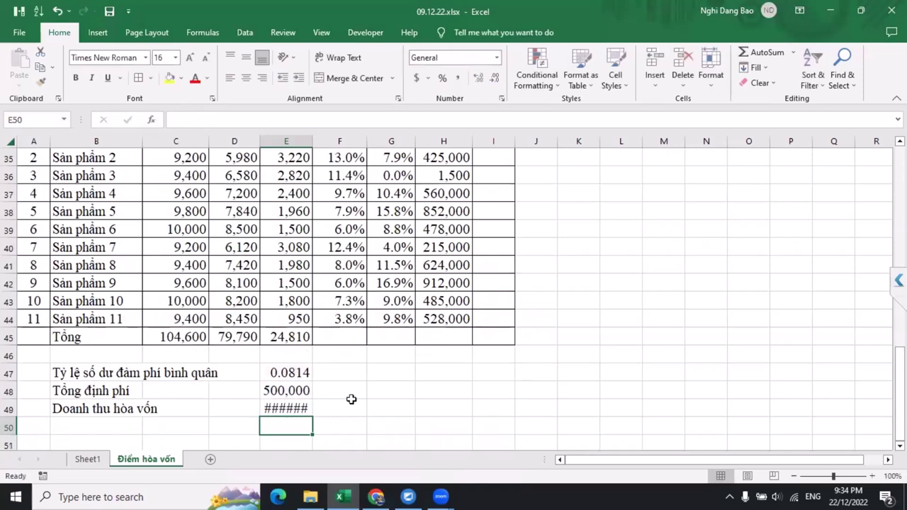
Step: Widen column E so the break-even revenue in E49 is displayed in full
{"action": "key", "text": "Up"}
{"action": "key", "text": "Up"}
{"action": "key", "text": "Right"}
{"action": "key", "text": "Right"}
{"action": "key", "text": "Right"}
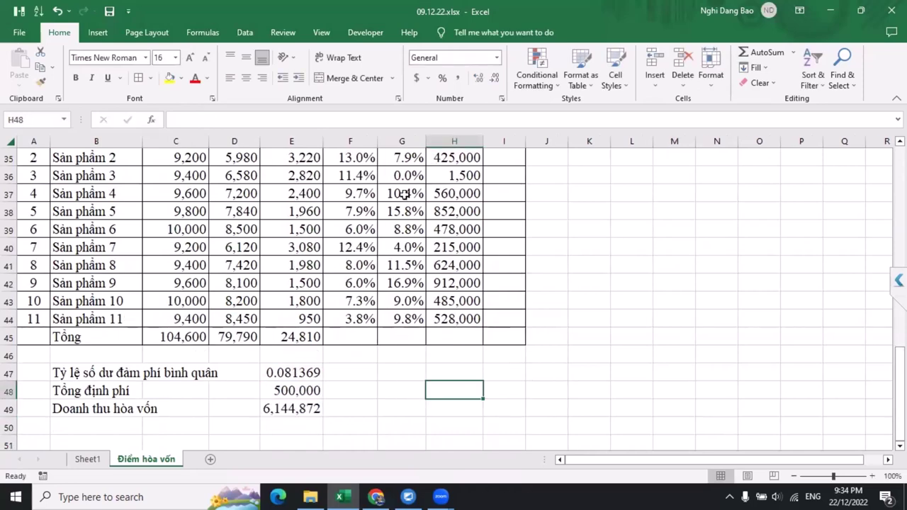
{"action": "double_click", "coordinate": [323, 141]}
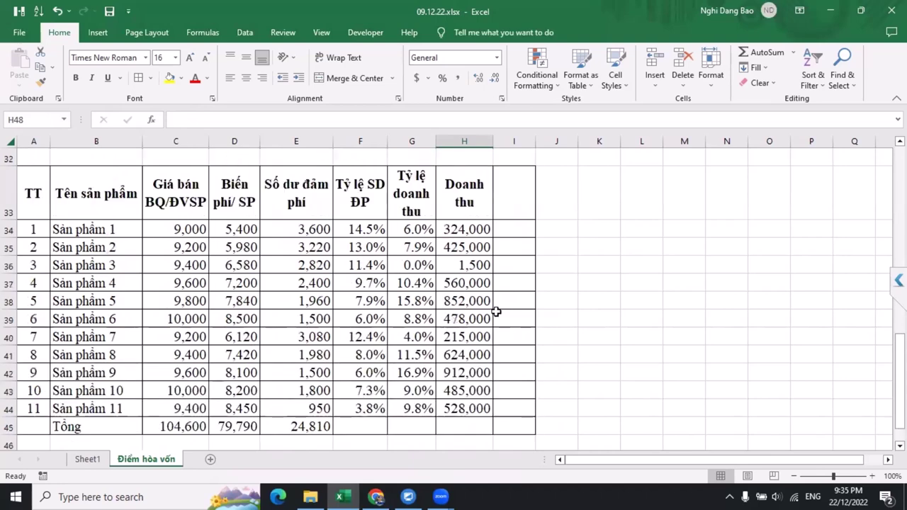
Step: Add the column header "Sản lượng hòa vốn" in I33 and widen column I so it wraps onto three lines
{"action": "scroll", "coordinate": [484, 359], "scroll_direction": "up", "scroll_amount": 1}
{"action": "left_click", "coordinate": [522, 195]}
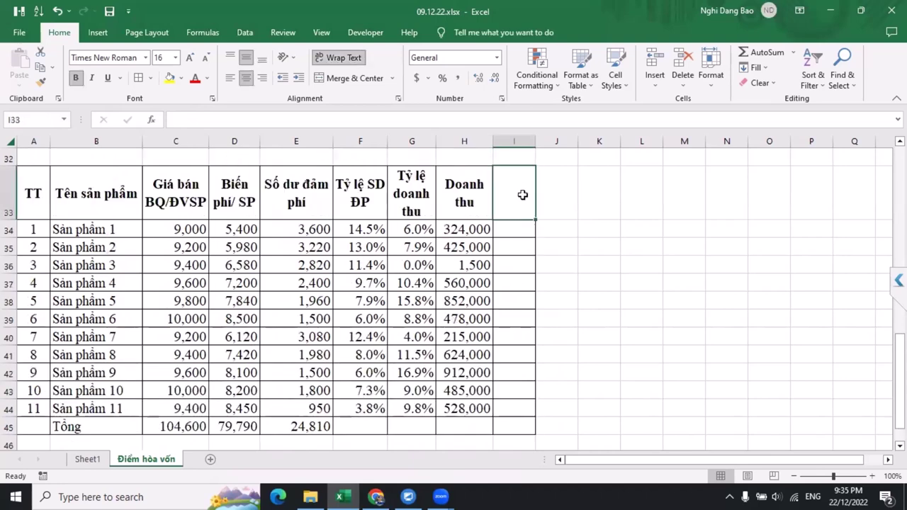
{"action": "type", "text": "Sản"}
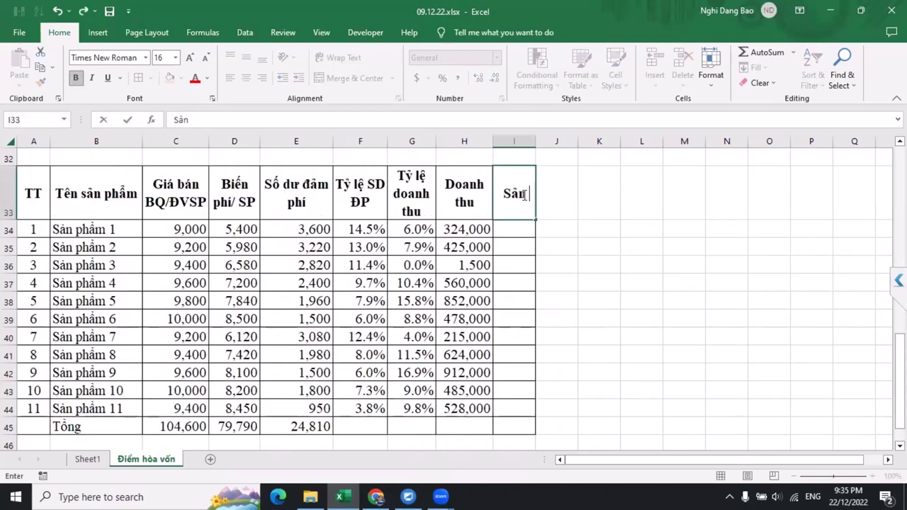
{"action": "type", "text": " lương hòa vốn"}
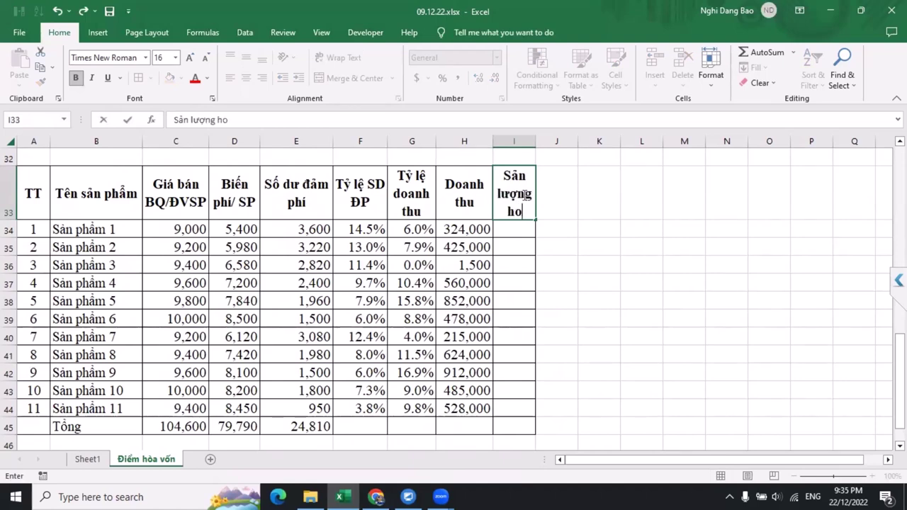
{"action": "key", "text": "Return"}
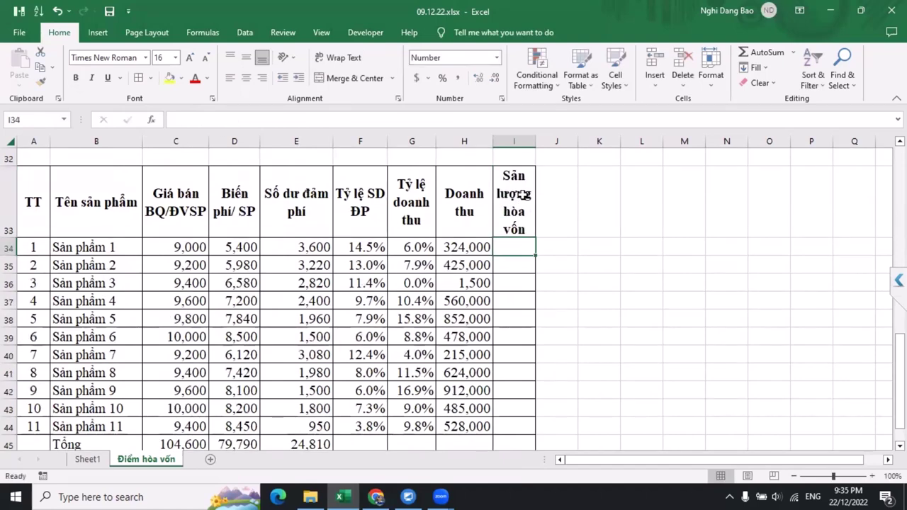
{"action": "left_click_drag", "start_coordinate": [536, 141], "coordinate": [546, 141]}
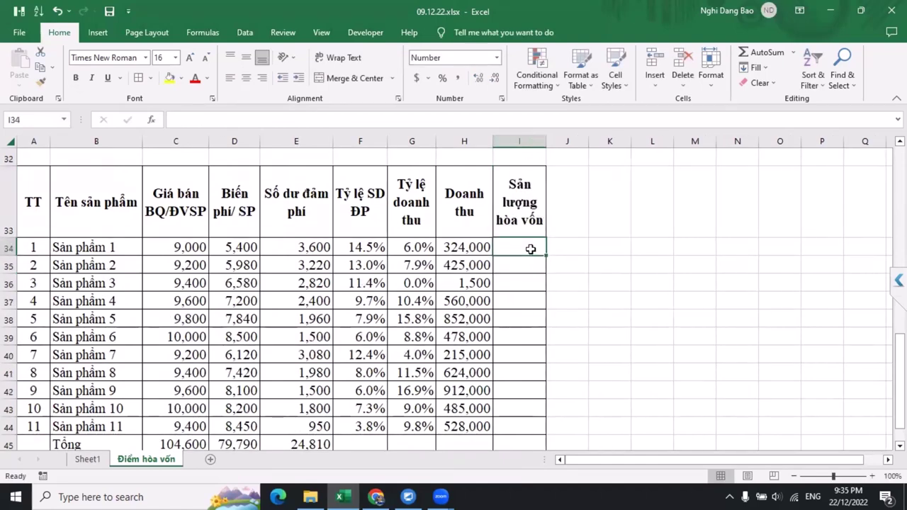
Step: Clear the old revenue figures in H34:H44 and rename the column header in H33 to "Doanh thu HV"
{"action": "scroll", "coordinate": [529, 248], "scroll_direction": "down", "scroll_amount": 1}
{"action": "scroll", "coordinate": [530, 249], "scroll_direction": "up", "scroll_amount": 2}
{"action": "left_click", "coordinate": [553, 314]}
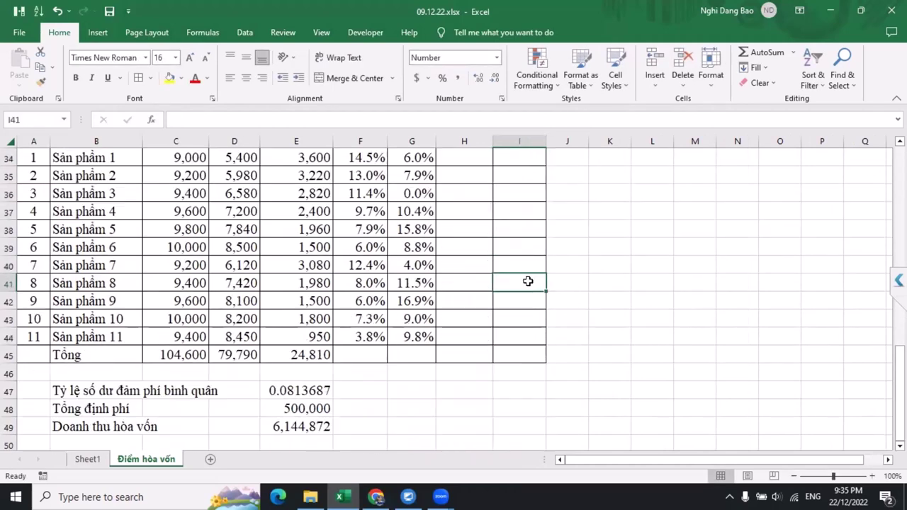
{"action": "scroll", "coordinate": [528, 280], "scroll_direction": "up", "scroll_amount": 1}
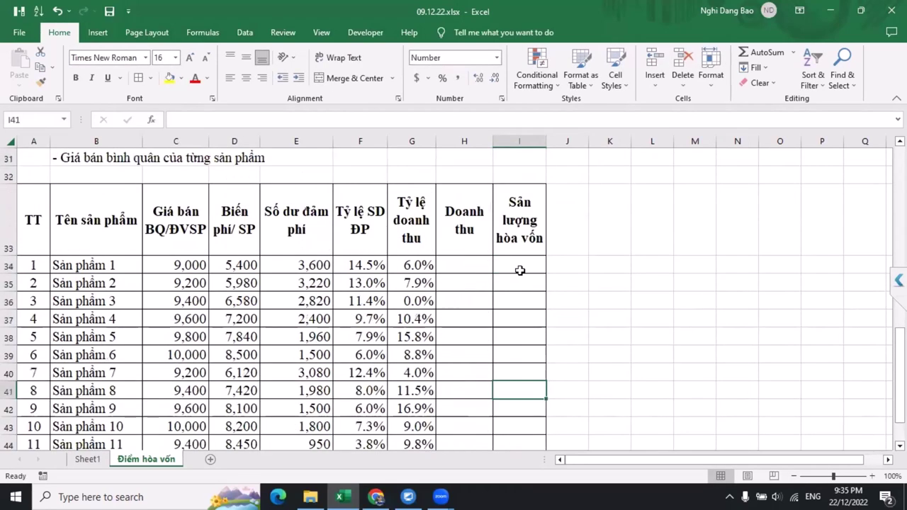
{"action": "left_click", "coordinate": [473, 223]}
{"action": "double_click", "coordinate": [474, 223]}
{"action": "type", "text": "HV"}
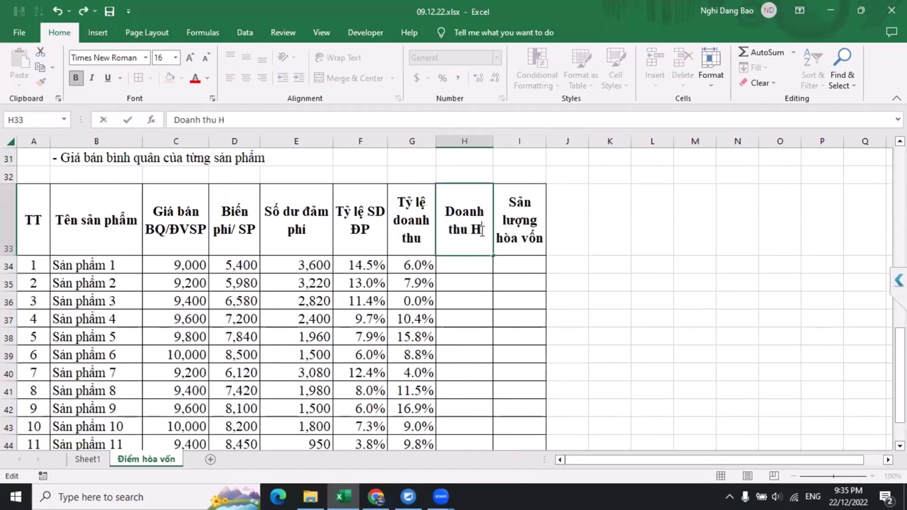
{"action": "key", "text": "shift+Return"}
Step: Calculate each product's break-even revenue in H34:H44 with =G34*$E$49 filled down, and widen column H to fit
{"action": "left_click", "coordinate": [467, 247]}
{"action": "type", "text": "="}
{"action": "left_click", "coordinate": [418, 248]}
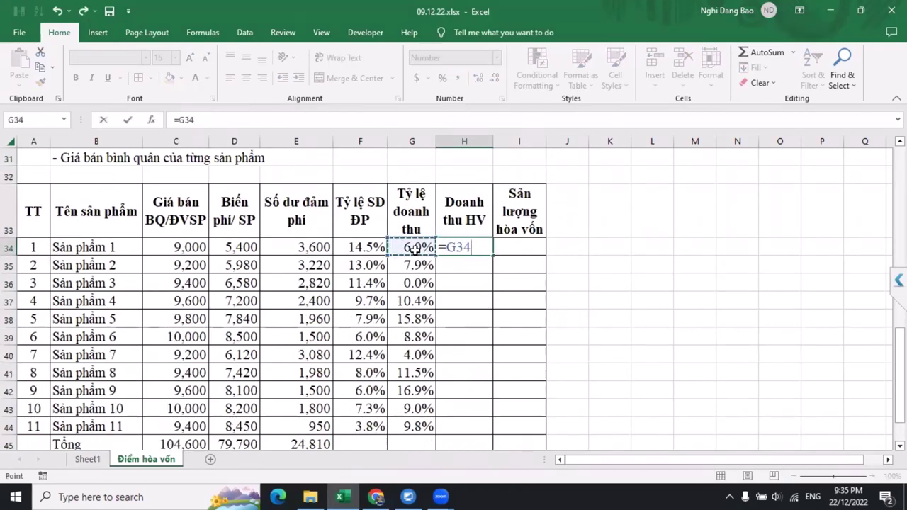
{"action": "type", "text": "*"}
{"action": "scroll", "coordinate": [422, 258], "scroll_direction": "down", "scroll_amount": 2}
{"action": "scroll", "coordinate": [421, 257], "scroll_direction": "down", "scroll_amount": 1}
{"action": "left_click", "coordinate": [311, 318]}
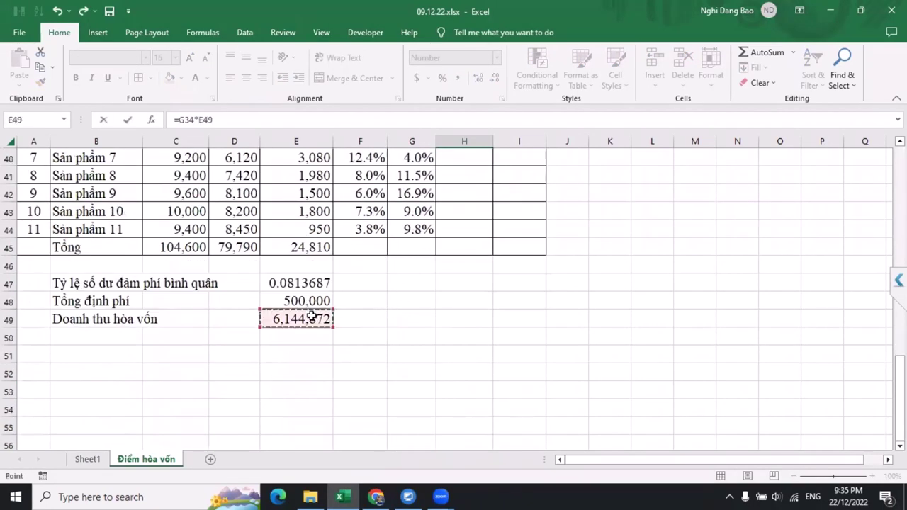
{"action": "scroll", "coordinate": [311, 318], "scroll_direction": "up", "scroll_amount": 4}
{"action": "key", "text": "F4"}
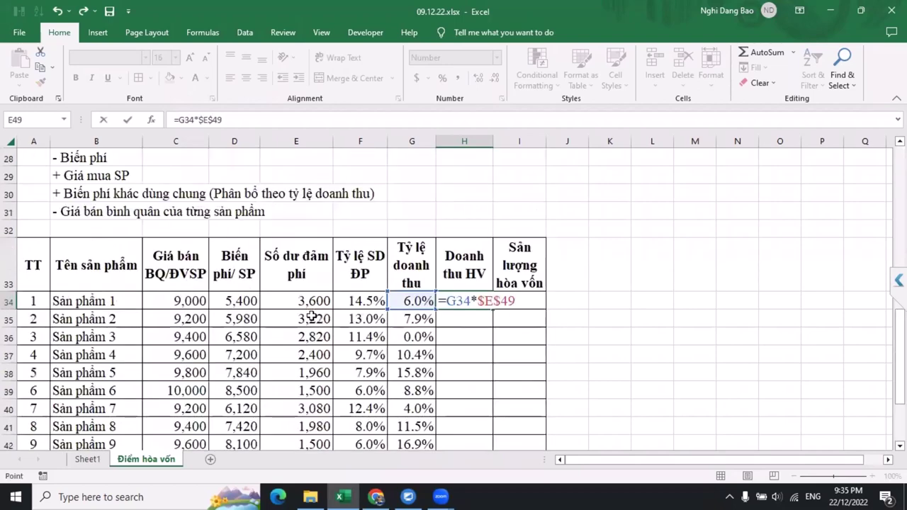
{"action": "key", "text": "ctrl+Return"}
{"action": "double_click", "coordinate": [493, 310]}
{"action": "scroll", "coordinate": [507, 297], "scroll_direction": "down", "scroll_amount": 1}
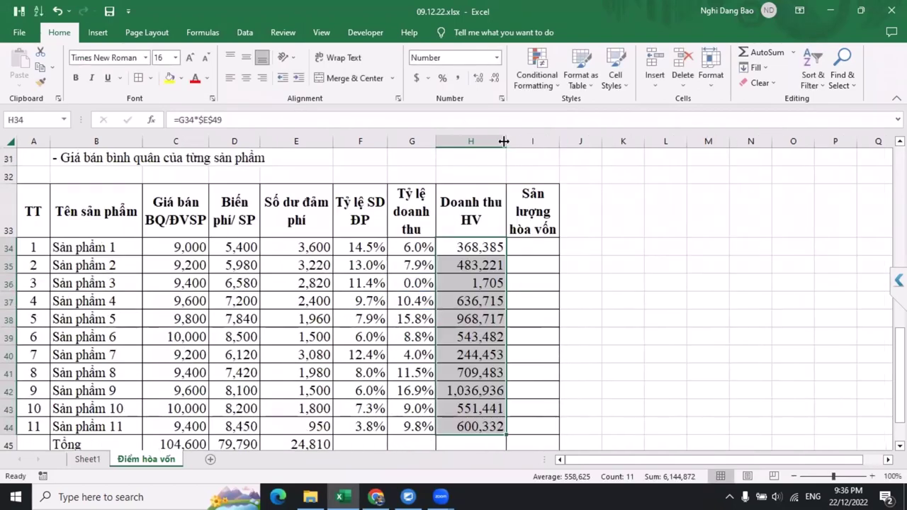
Step: Widen column I and fill I34:I44 with the break-even quantity formula =H34/C34, shown to one decimal place
{"action": "left_click", "coordinate": [532, 247]}
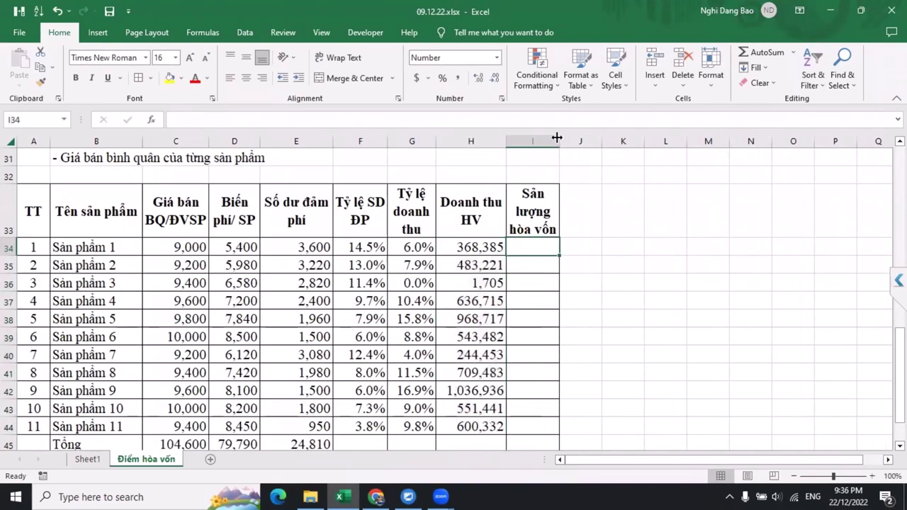
{"action": "left_click_drag", "start_coordinate": [560, 141], "coordinate": [576, 140]}
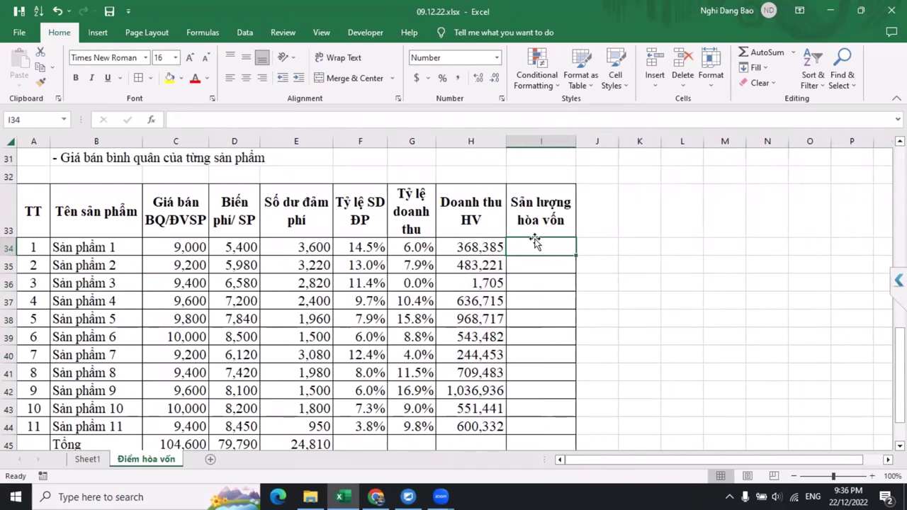
{"action": "type", "text": "="}
{"action": "left_click", "coordinate": [487, 246]}
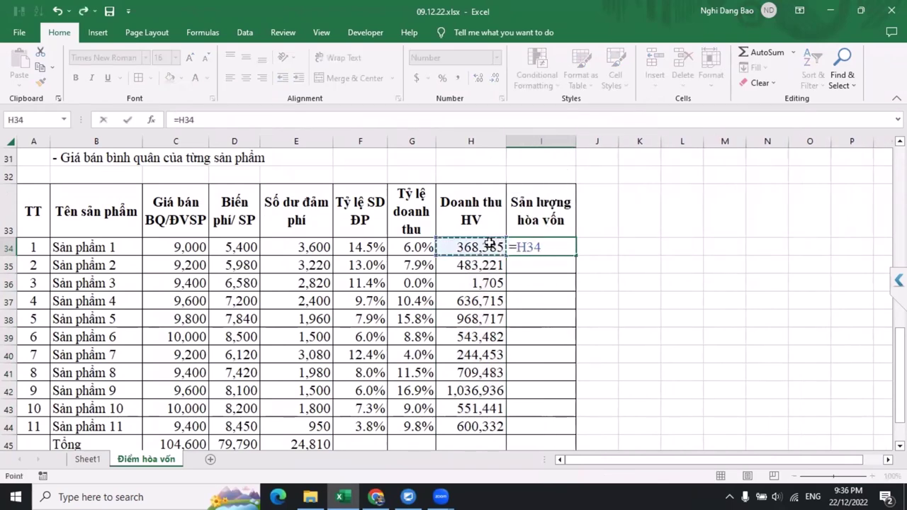
{"action": "type", "text": "/"}
{"action": "left_click", "coordinate": [188, 244]}
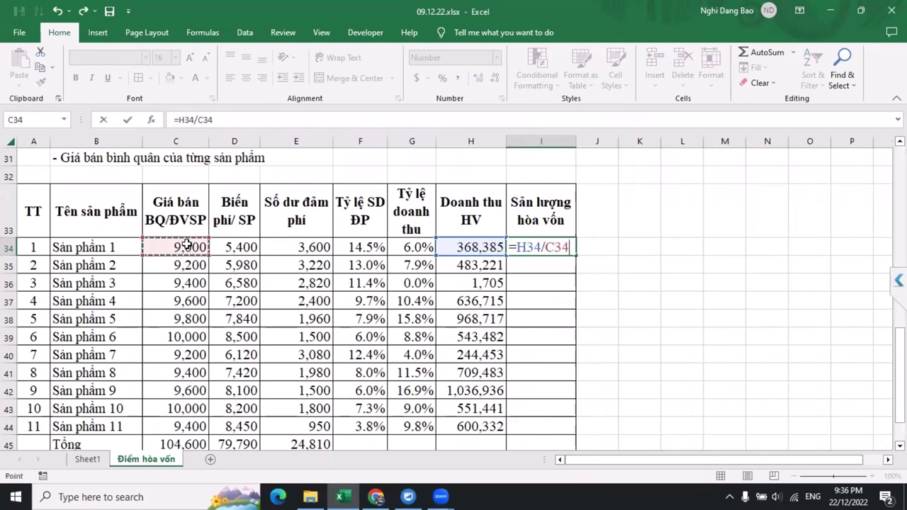
{"action": "key", "text": "ctrl+Return"}
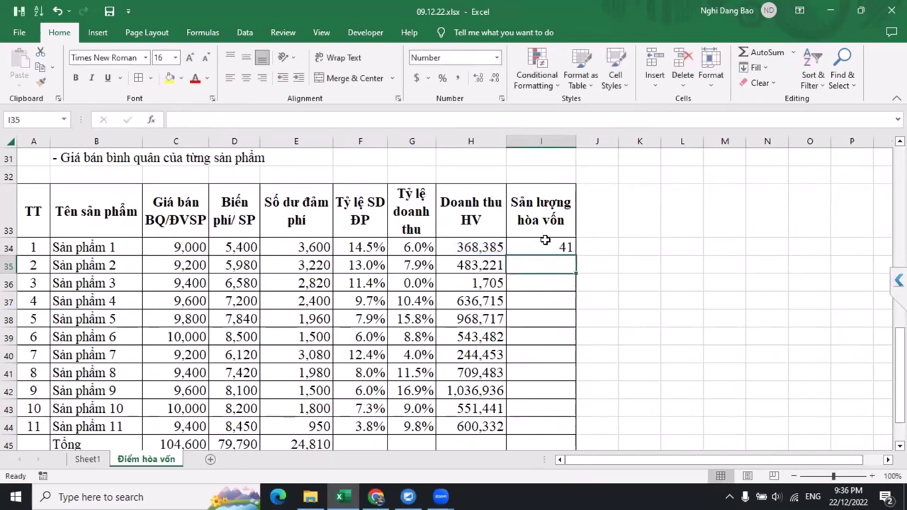
{"action": "left_click", "coordinate": [479, 80]}
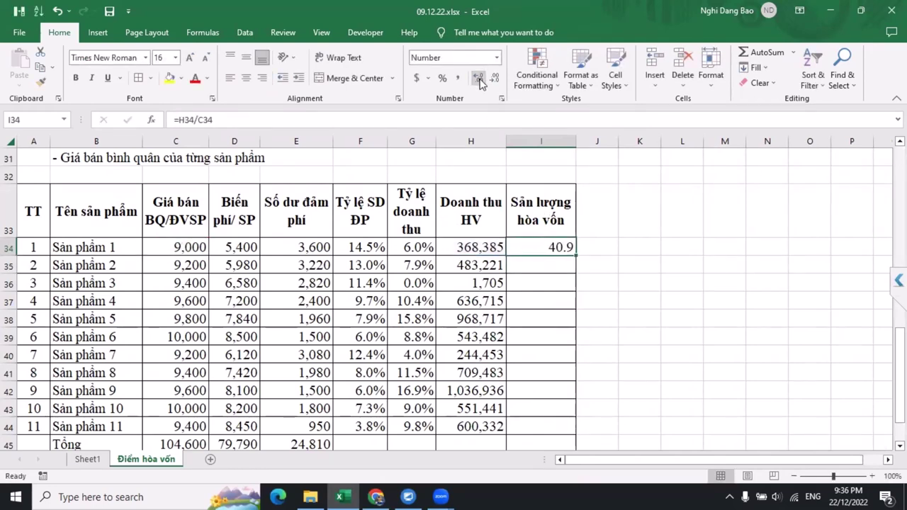
{"action": "double_click", "coordinate": [576, 255]}
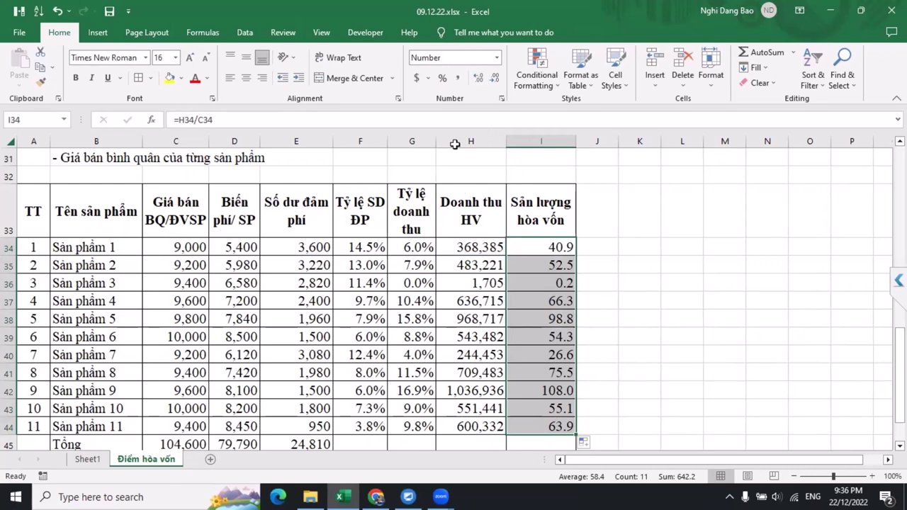
Step: Set the annual revenue of Sản phẩm 3 in C14 to 1,500,000
{"action": "left_click", "coordinate": [244, 283]}
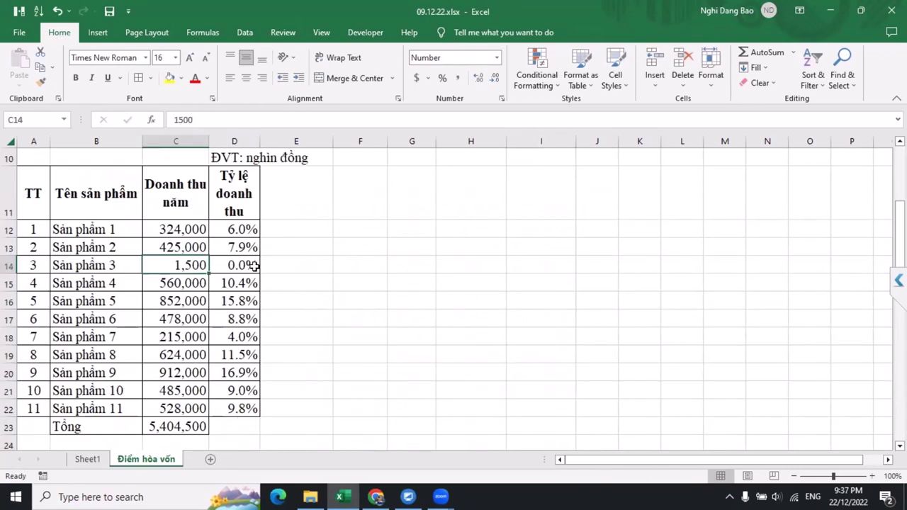
{"action": "type", "text": "150000"}
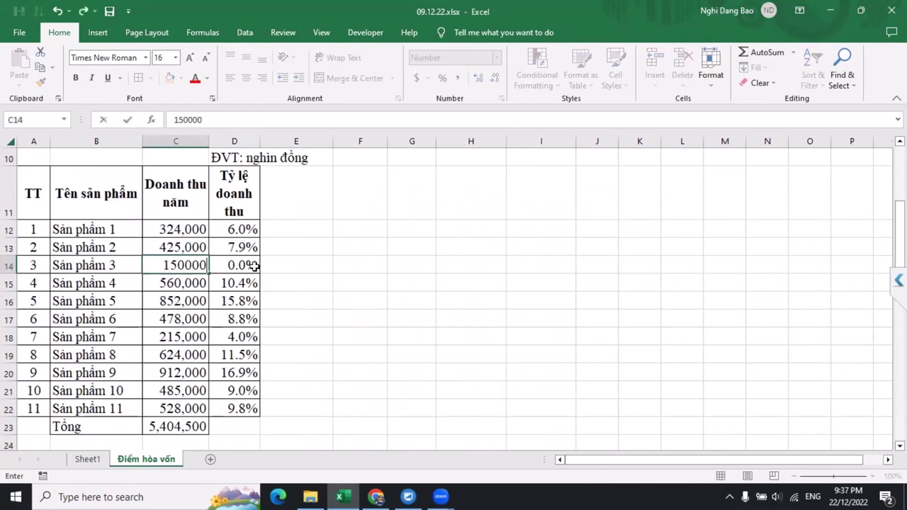
{"action": "type", "text": "00"}
{"action": "key", "text": "BackSpace"}
{"action": "key", "text": "Return"}
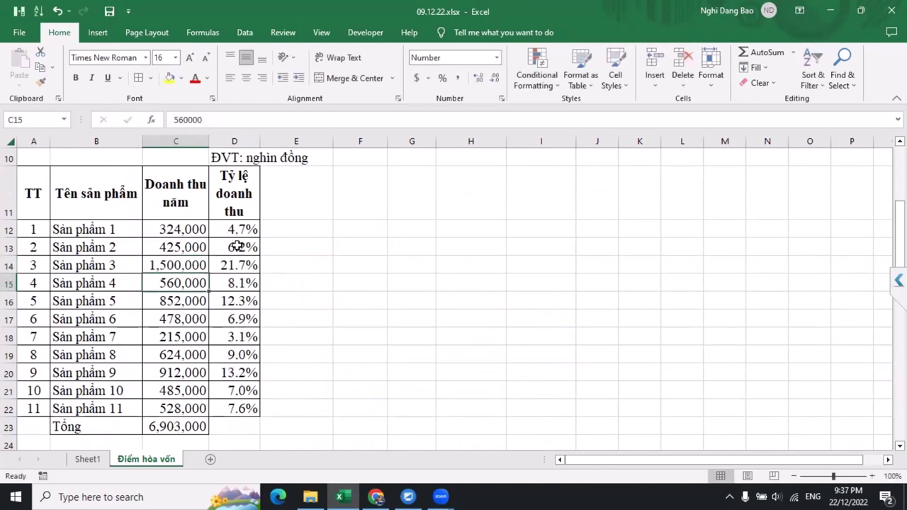
Step: Check the total of the revenue shares in D12:D22 and the recalculated break-even revenues and quantities per product
{"action": "left_click_drag", "start_coordinate": [235, 230], "coordinate": [240, 248]}
{"action": "left_click_drag", "start_coordinate": [241, 291], "coordinate": [241, 409]}
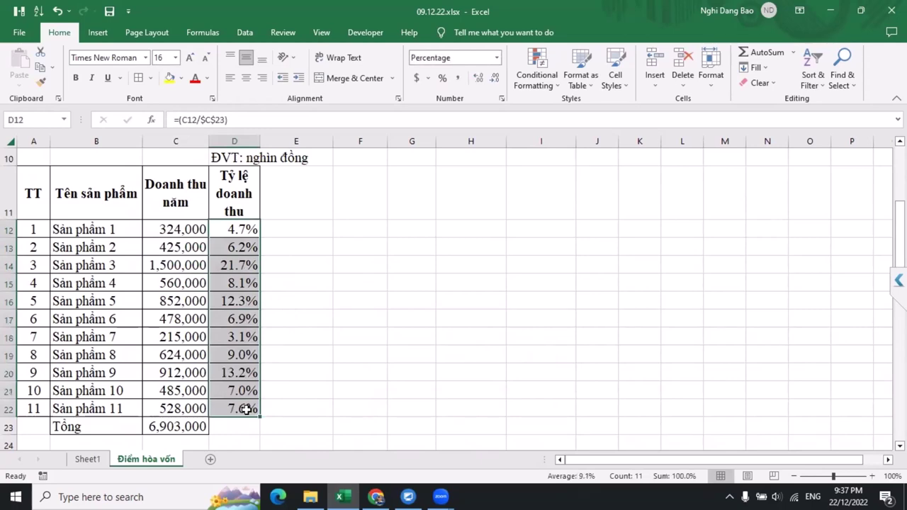
{"action": "left_click", "coordinate": [324, 365]}
{"action": "scroll", "coordinate": [325, 364], "scroll_direction": "down", "scroll_amount": 8}
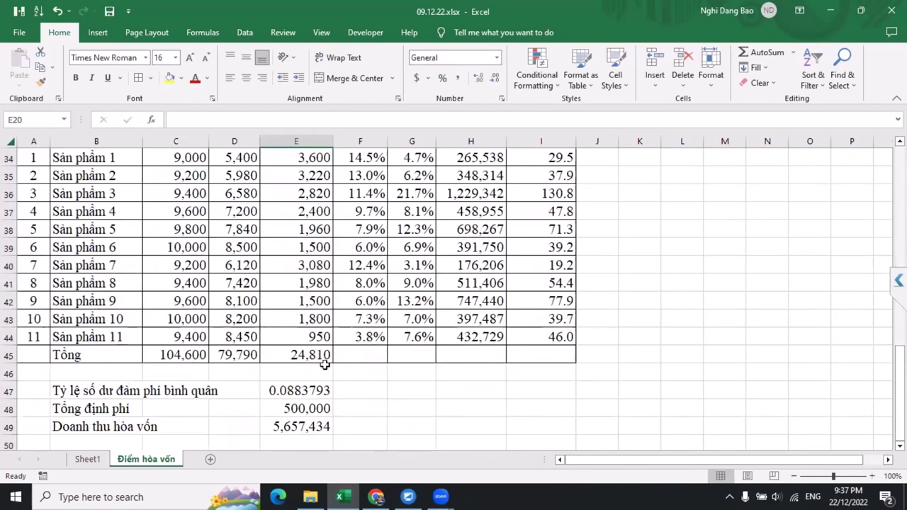
{"action": "left_click", "coordinate": [523, 390]}
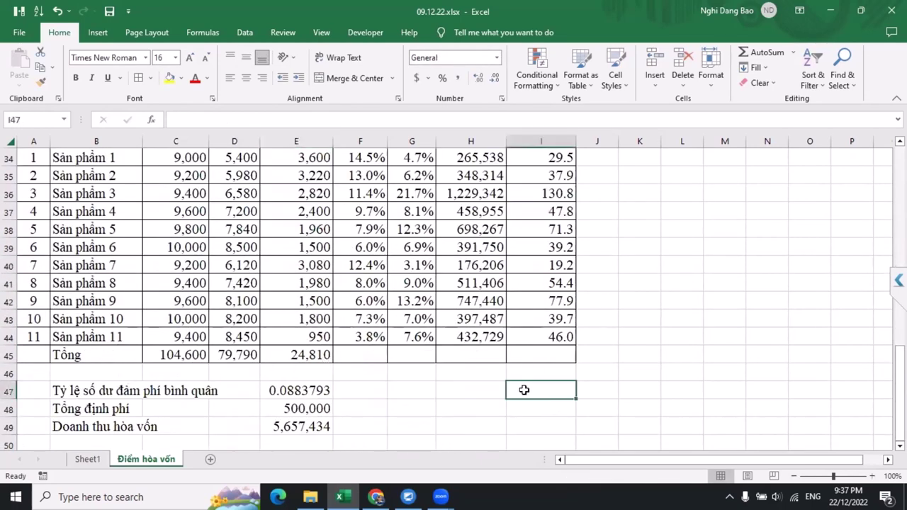
{"action": "scroll", "coordinate": [523, 390], "scroll_direction": "up", "scroll_amount": 2}
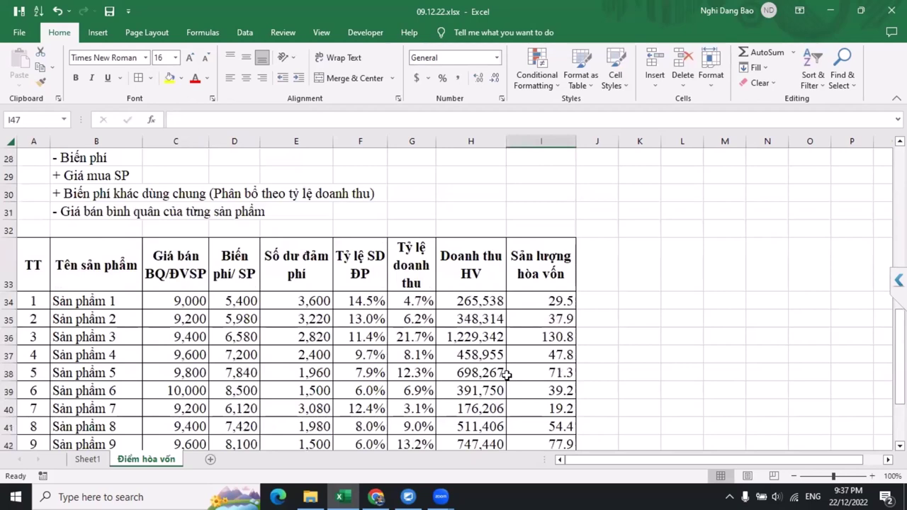
{"action": "scroll", "coordinate": [507, 374], "scroll_direction": "down", "scroll_amount": 2}
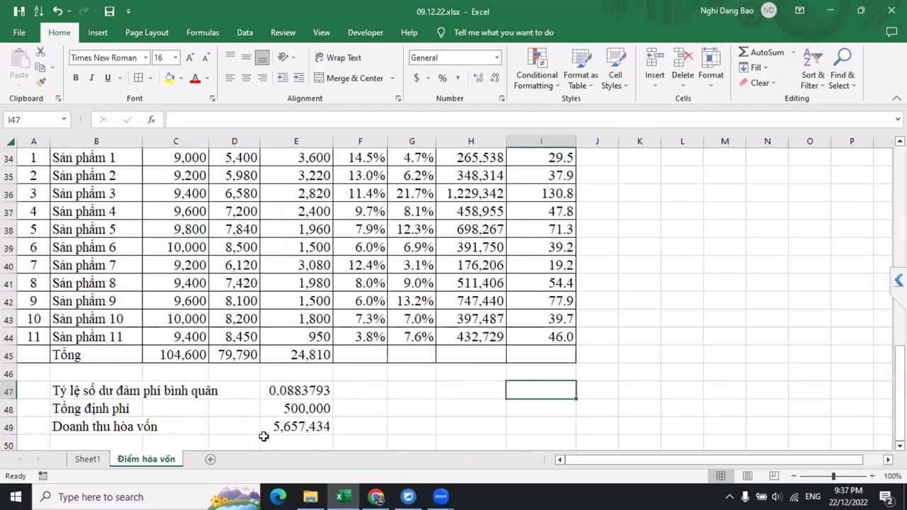
{"action": "scroll", "coordinate": [498, 423], "scroll_direction": "up", "scroll_amount": 3}
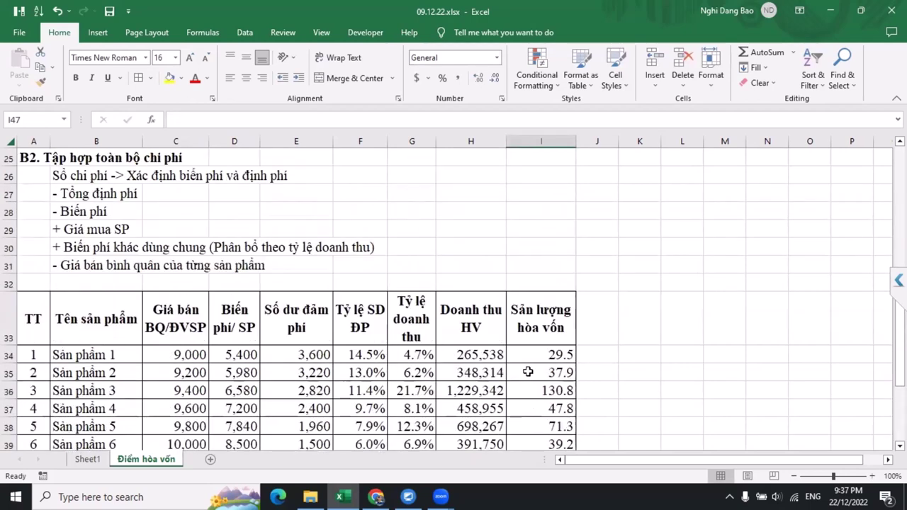
{"action": "scroll", "coordinate": [571, 381], "scroll_direction": "down", "scroll_amount": 3}
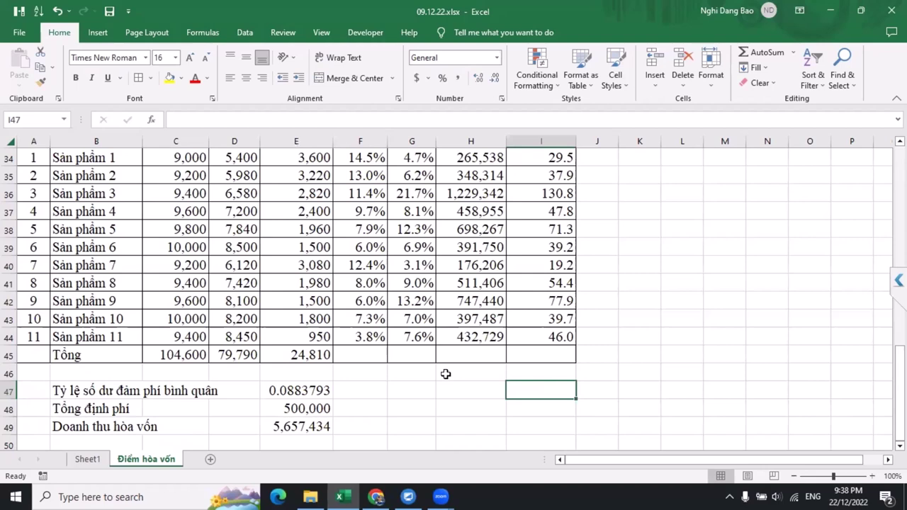
Step: Review the break-even summary below the cost table, the annual revenue table and the formulas at the sheet's start
{"action": "left_click", "coordinate": [444, 373]}
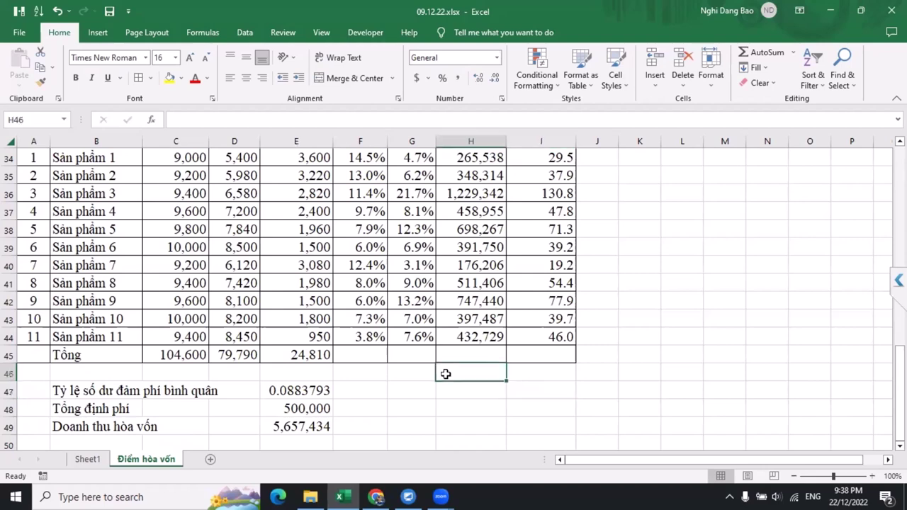
{"action": "scroll", "coordinate": [445, 373], "scroll_direction": "up", "scroll_amount": 2}
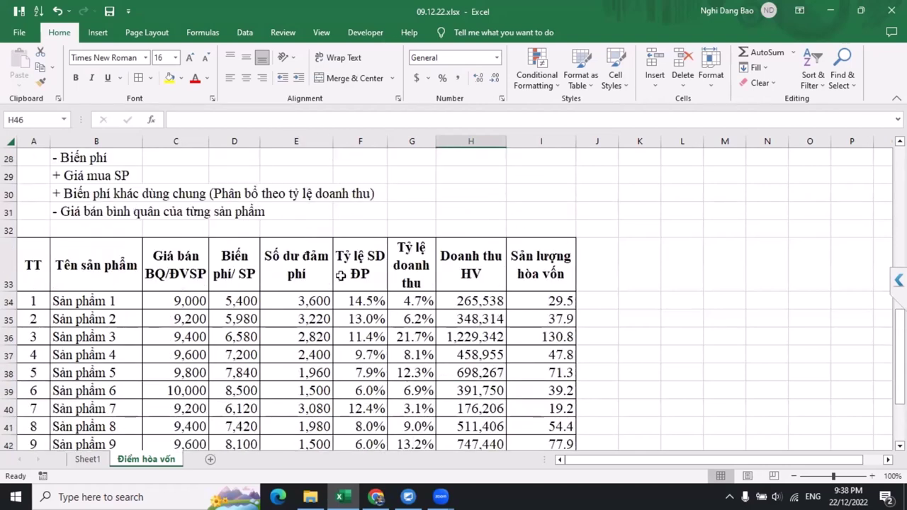
{"action": "scroll", "coordinate": [339, 283], "scroll_direction": "down", "scroll_amount": 2}
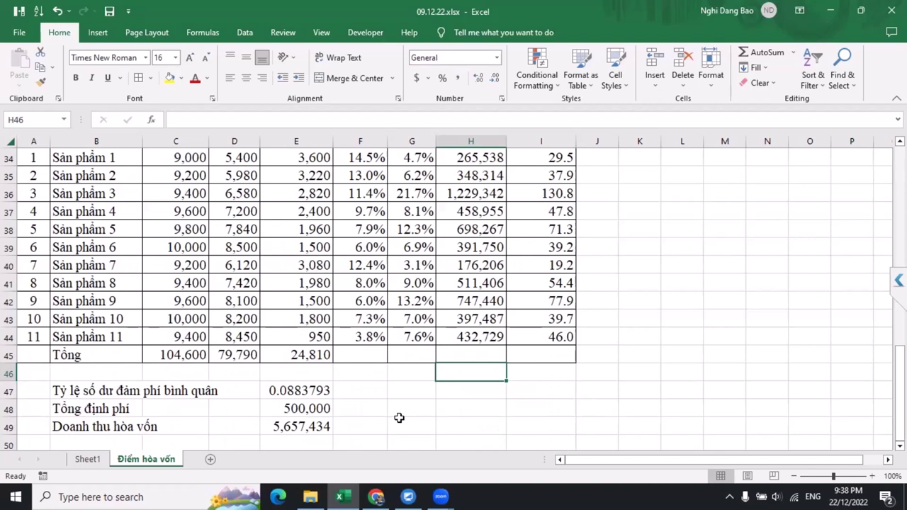
{"action": "scroll", "coordinate": [613, 293], "scroll_direction": "up", "scroll_amount": 7}
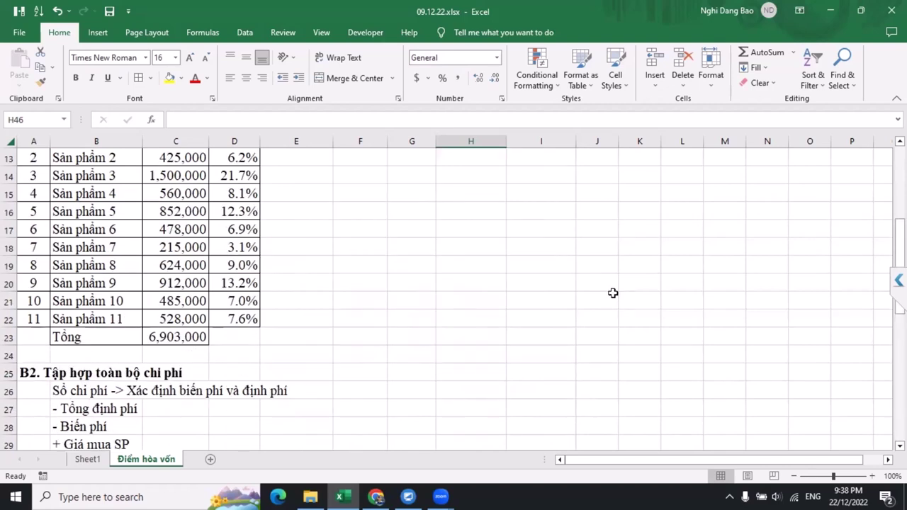
{"action": "left_click", "coordinate": [638, 300]}
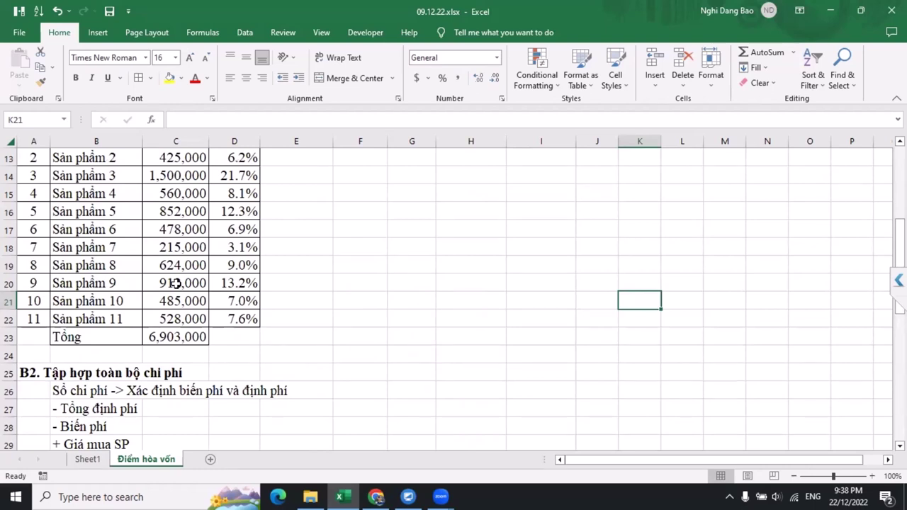
{"action": "left_click", "coordinate": [372, 303]}
{"action": "scroll", "coordinate": [379, 312], "scroll_direction": "up", "scroll_amount": 4}
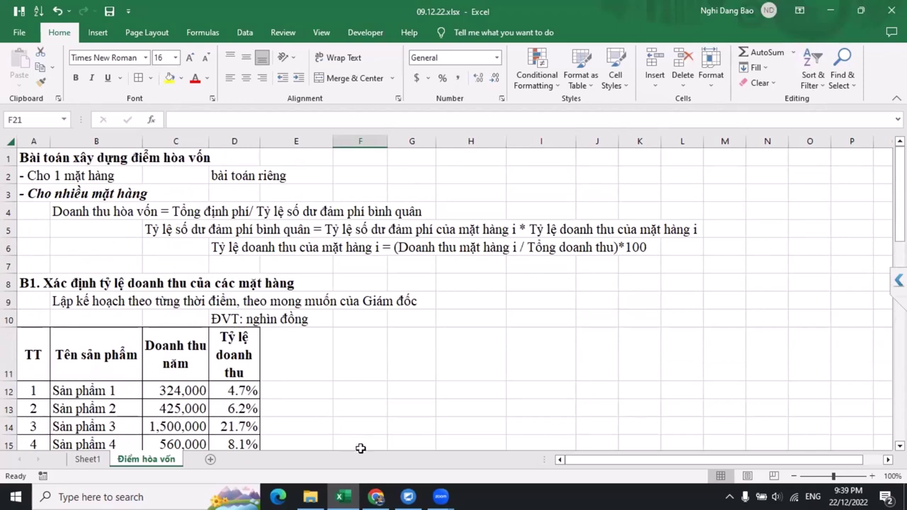
Step: Widen column D so the header "Tỷ lệ doanh thu" wraps onto two lines
{"action": "scroll", "coordinate": [361, 449], "scroll_direction": "down", "scroll_amount": 2}
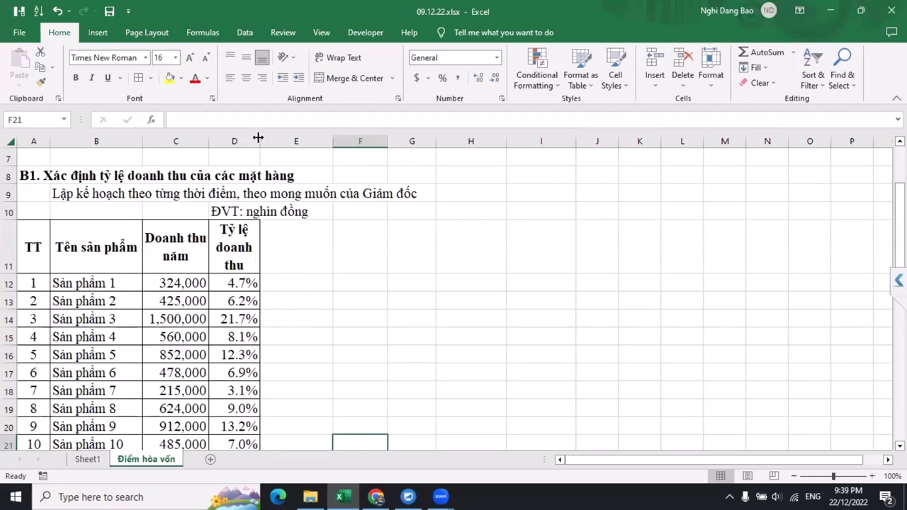
{"action": "scroll", "coordinate": [311, 323], "scroll_direction": "down", "scroll_amount": 8}
{"action": "left_click", "coordinate": [310, 322]}
{"action": "scroll", "coordinate": [311, 323], "scroll_direction": "up", "scroll_amount": 1}
{"action": "scroll", "coordinate": [310, 322], "scroll_direction": "up", "scroll_amount": 9}
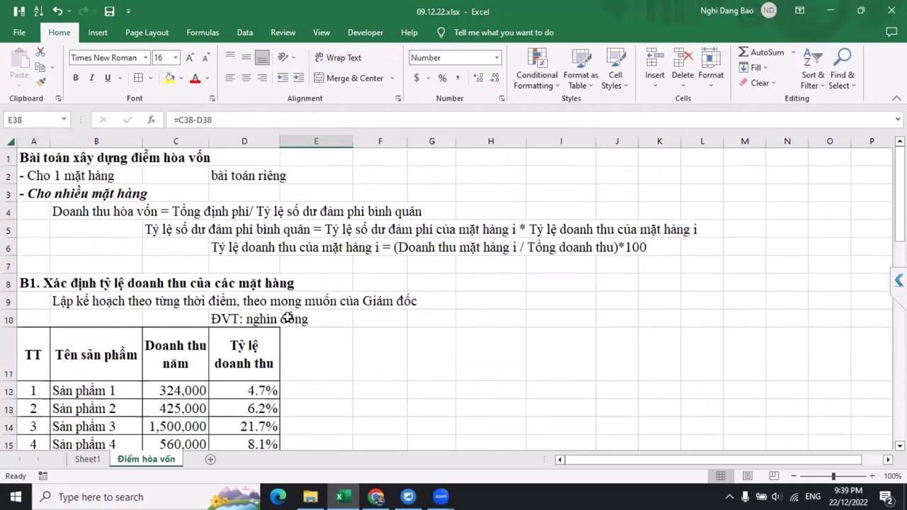
Step: Fill the header row A11:D11 of the revenue table with yellow and save the workbook
{"action": "left_click_drag", "start_coordinate": [42, 352], "coordinate": [234, 353]}
{"action": "left_click", "coordinate": [170, 78]}
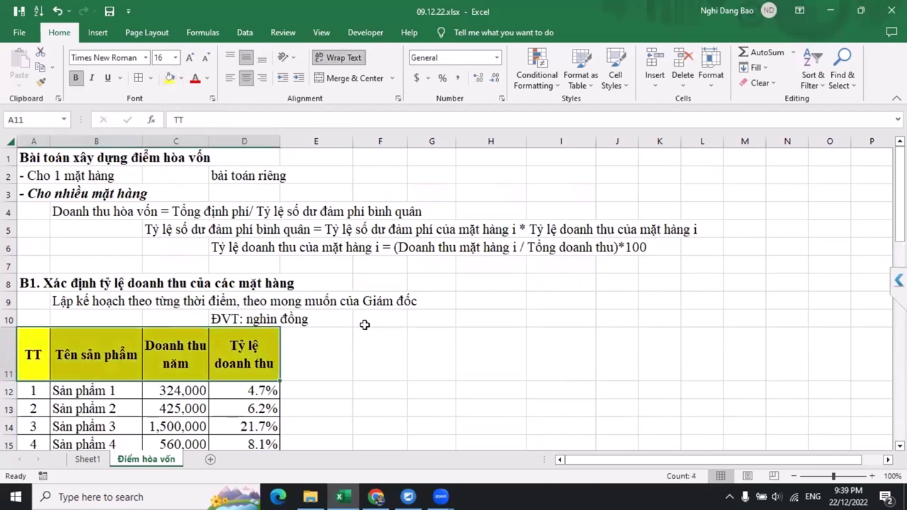
{"action": "left_click", "coordinate": [379, 345]}
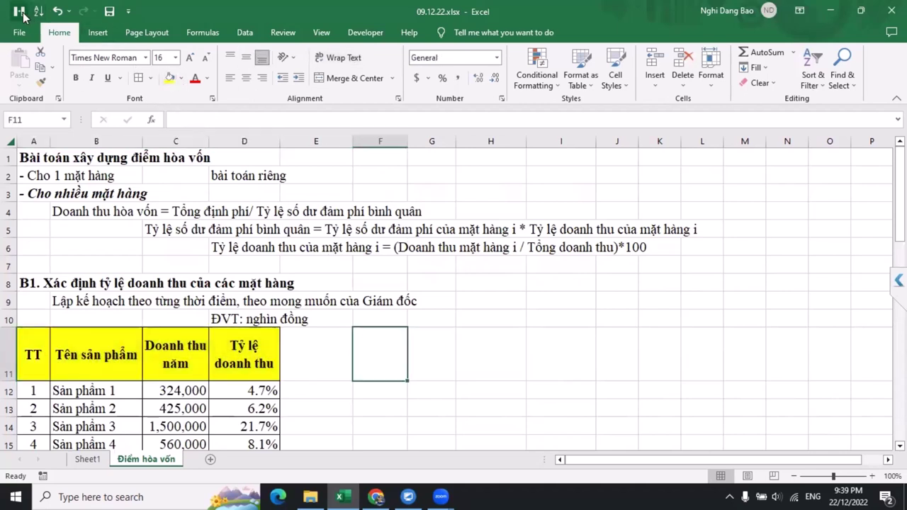
{"action": "left_click", "coordinate": [110, 12]}
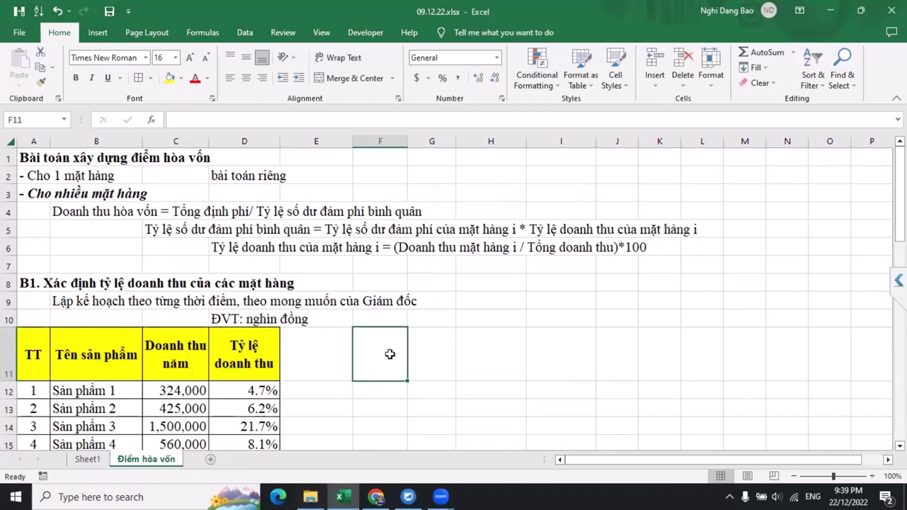
Step: Review the revenue shares, the cost notes in section B2, the per-product break-even table and the summary rows below it
{"action": "scroll", "coordinate": [389, 354], "scroll_direction": "down", "scroll_amount": 5}
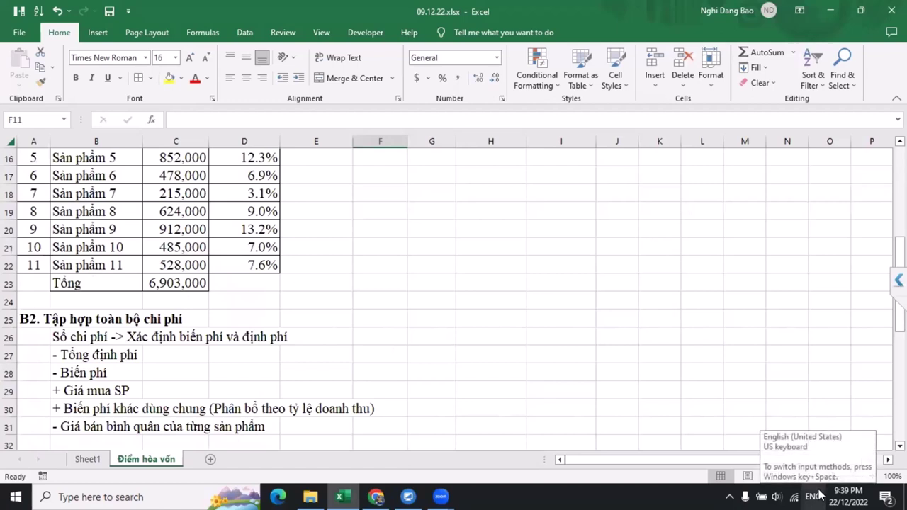
{"action": "left_click", "coordinate": [466, 335]}
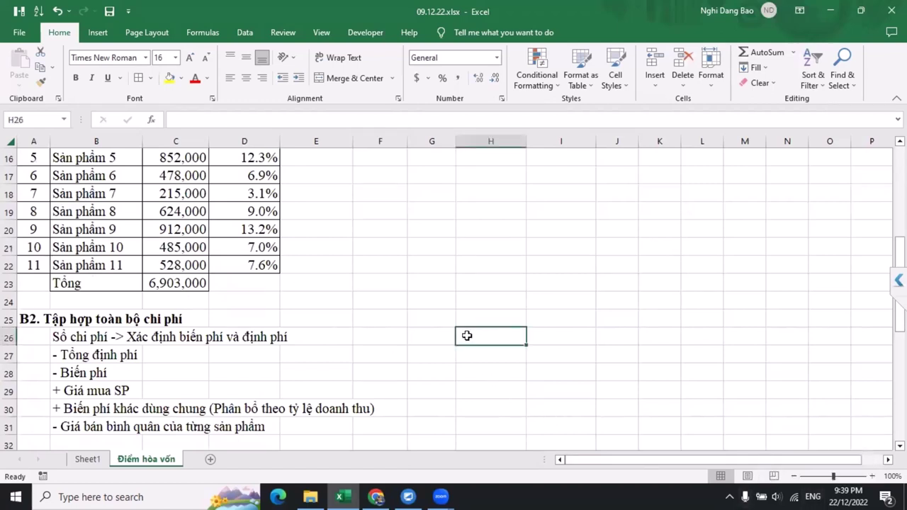
{"action": "scroll", "coordinate": [360, 323], "scroll_direction": "down", "scroll_amount": 5}
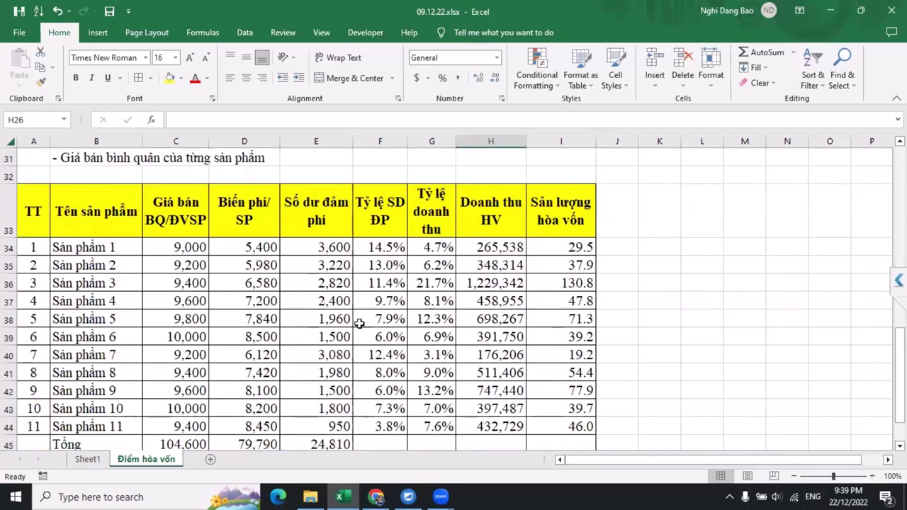
{"action": "scroll", "coordinate": [360, 323], "scroll_direction": "up", "scroll_amount": 1}
{"action": "scroll", "coordinate": [358, 324], "scroll_direction": "down", "scroll_amount": 3}
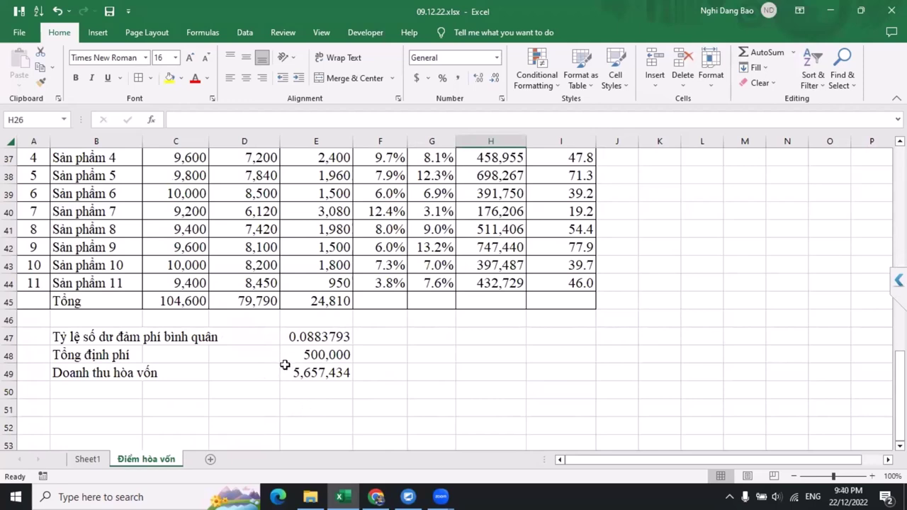
{"action": "scroll", "coordinate": [284, 364], "scroll_direction": "up", "scroll_amount": 2}
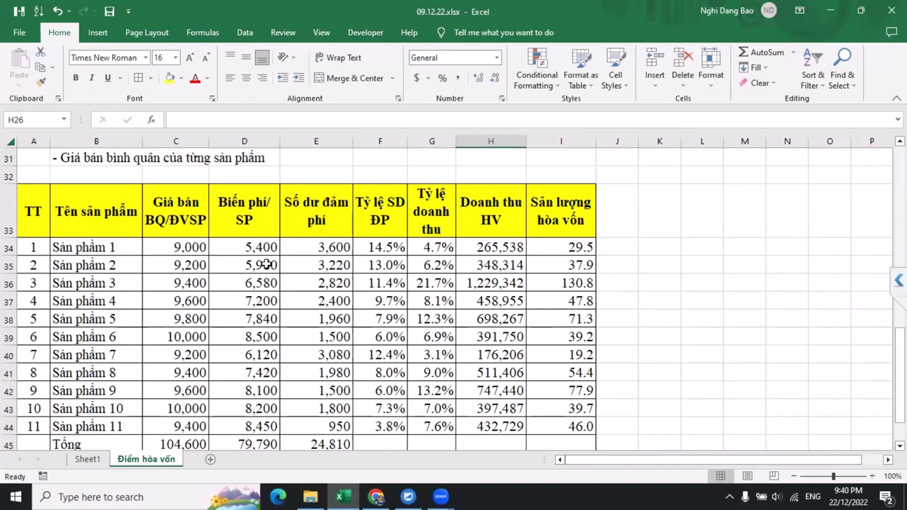
{"action": "scroll", "coordinate": [266, 264], "scroll_direction": "down", "scroll_amount": 2}
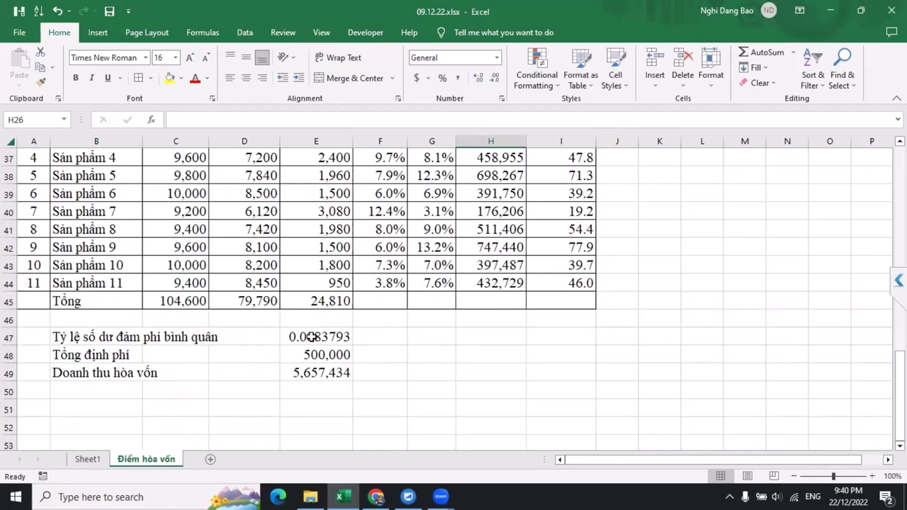
{"action": "scroll", "coordinate": [312, 337], "scroll_direction": "up", "scroll_amount": 3}
{"action": "scroll", "coordinate": [312, 337], "scroll_direction": "down", "scroll_amount": 3}
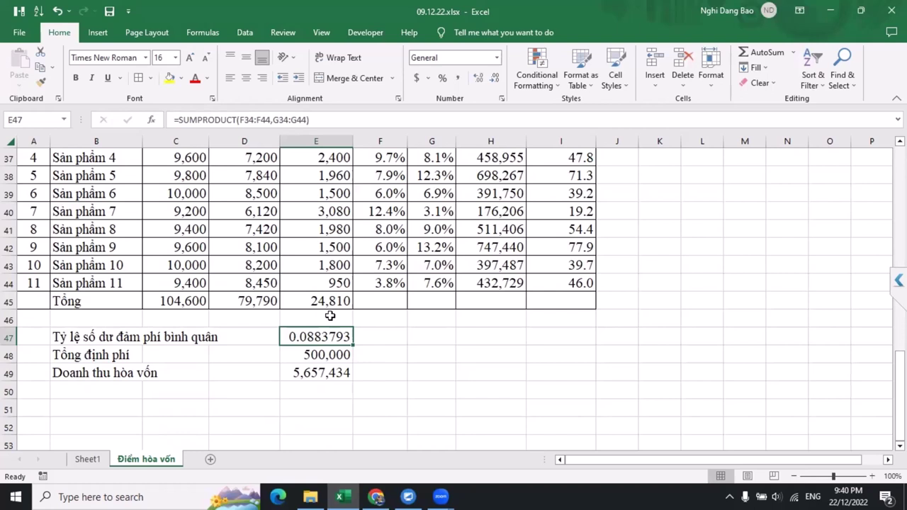
Step: Enter the note "Định phí/ Giá bán - Biến phí" in cell H47, beside the break-even summary
{"action": "left_click", "coordinate": [500, 328]}
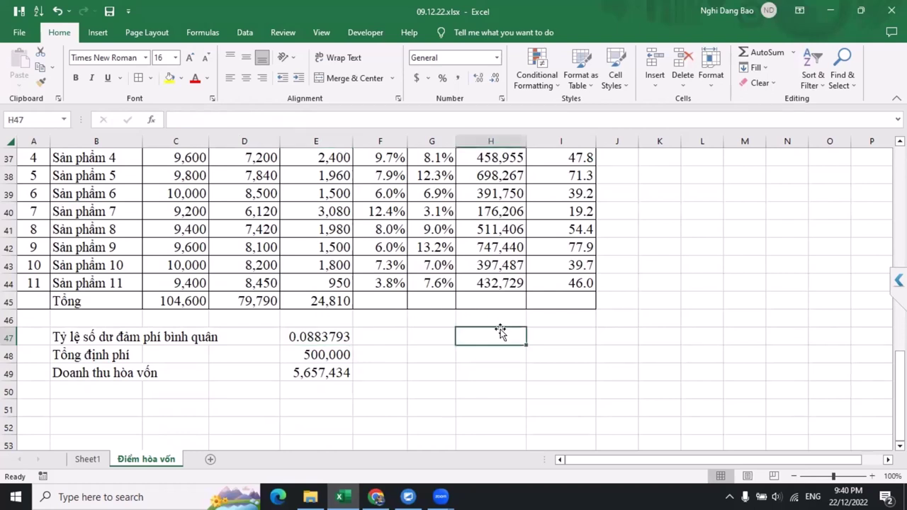
{"action": "type", "text": "Định ph"}
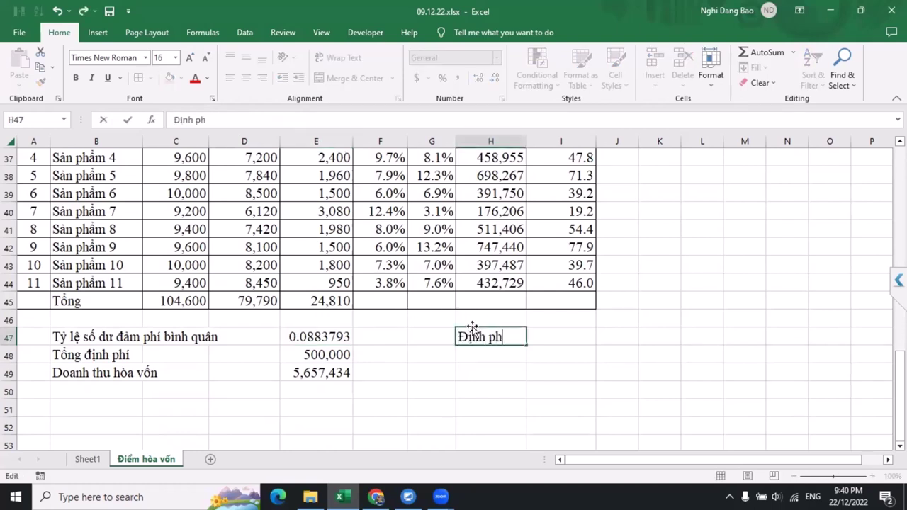
{"action": "type", "text": "í/ Giá ba"}
{"action": "type", "text": "n - "}
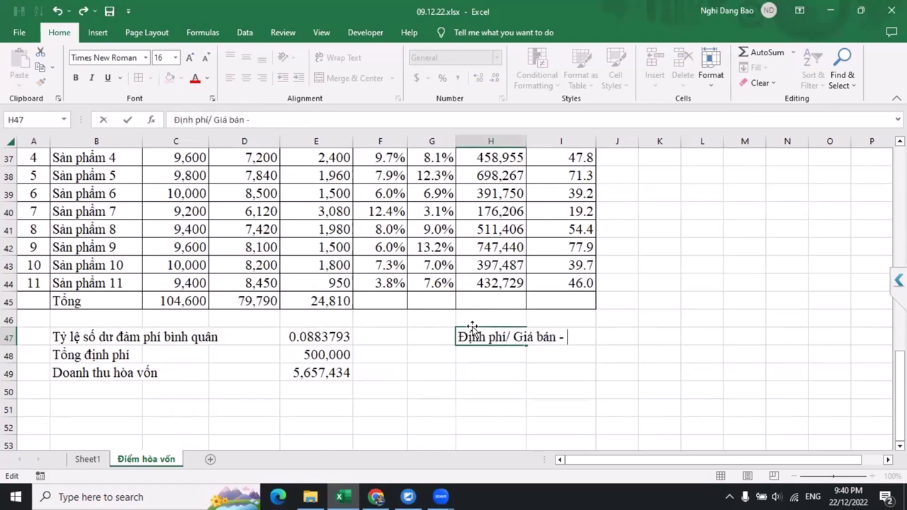
{"action": "type", "text": "Biến phí"}
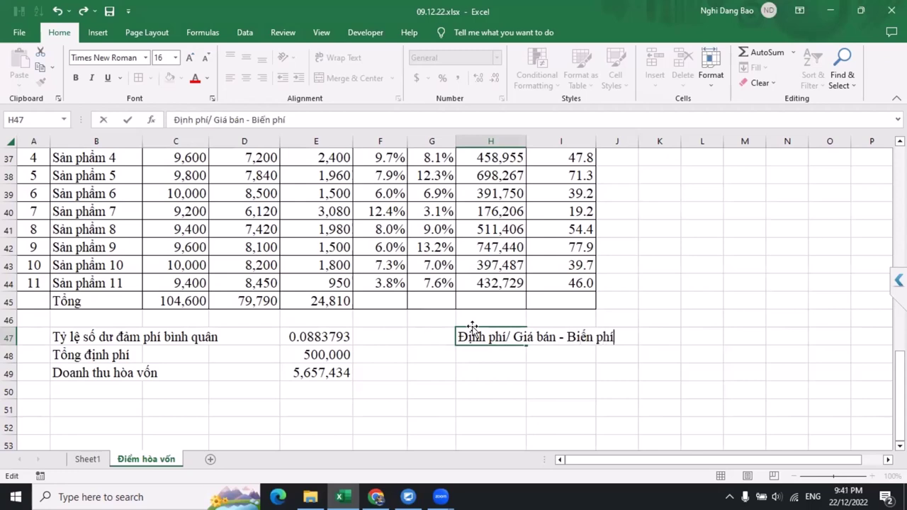
{"action": "key", "text": "Return"}
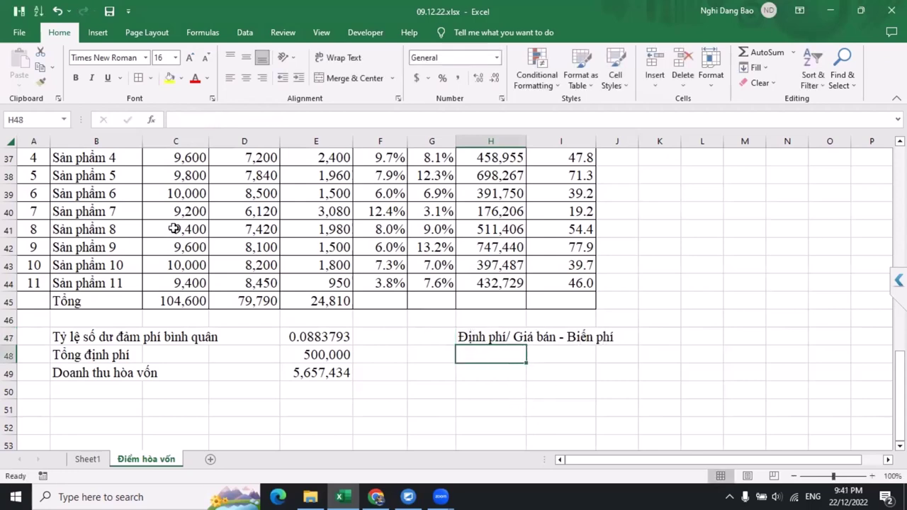
Step: Examine how the product table's break-even revenues in column H relate to the total fixed cost and break-even revenue in E48:E49
{"action": "scroll", "coordinate": [241, 239], "scroll_direction": "up", "scroll_amount": 2}
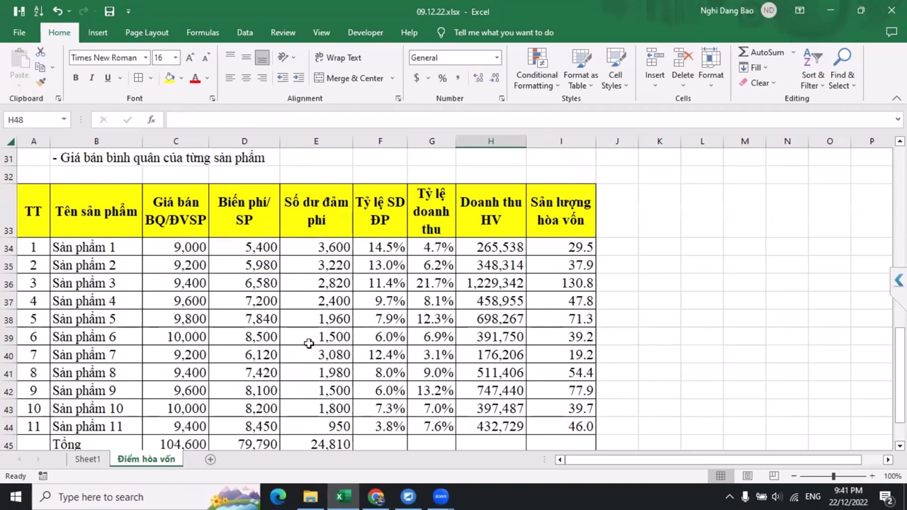
{"action": "scroll", "coordinate": [307, 370], "scroll_direction": "down", "scroll_amount": 3}
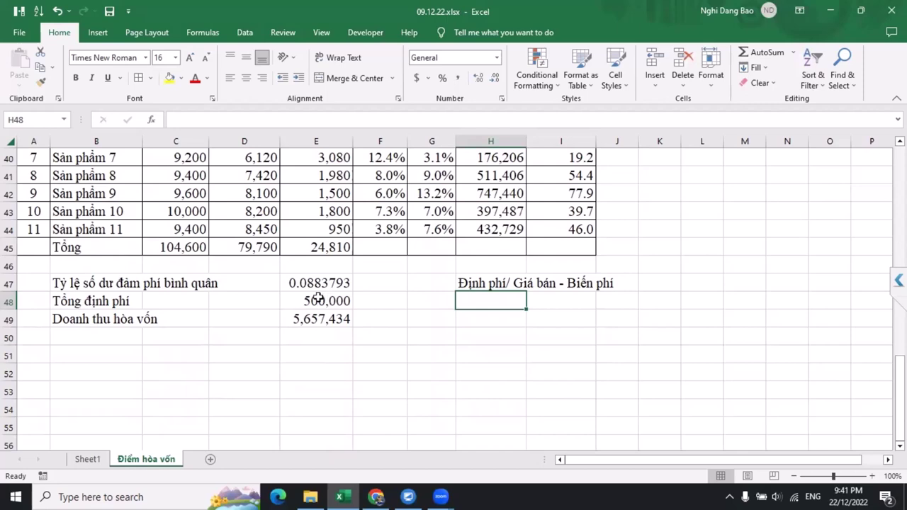
{"action": "scroll", "coordinate": [325, 303], "scroll_direction": "up", "scroll_amount": 4}
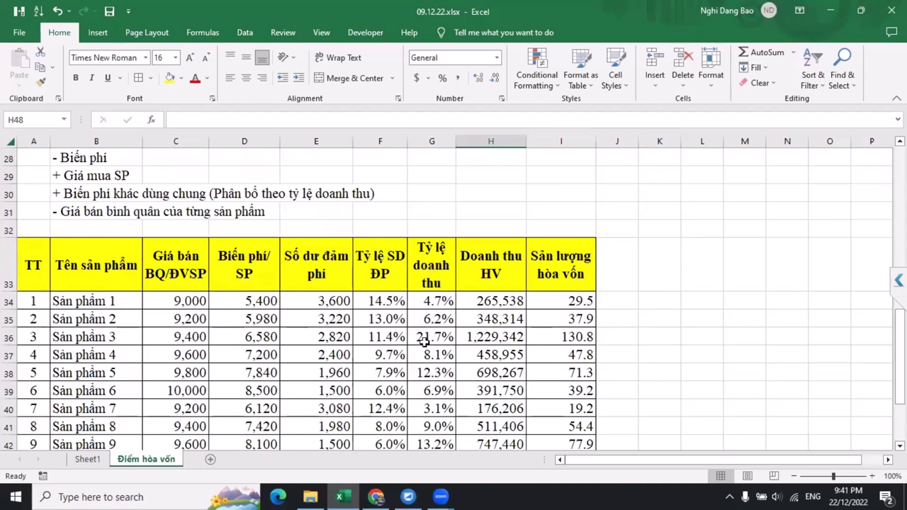
{"action": "scroll", "coordinate": [421, 348], "scroll_direction": "down", "scroll_amount": 5}
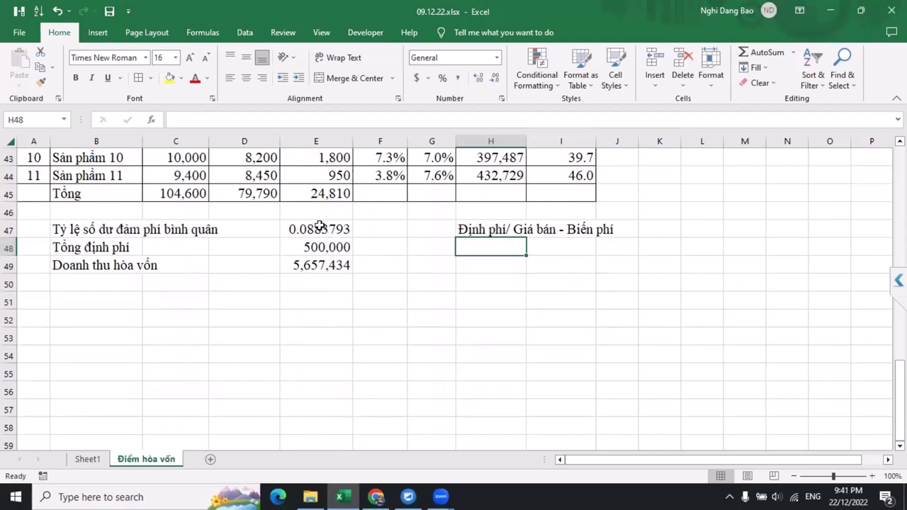
{"action": "left_click", "coordinate": [324, 265]}
{"action": "left_click", "coordinate": [365, 302]}
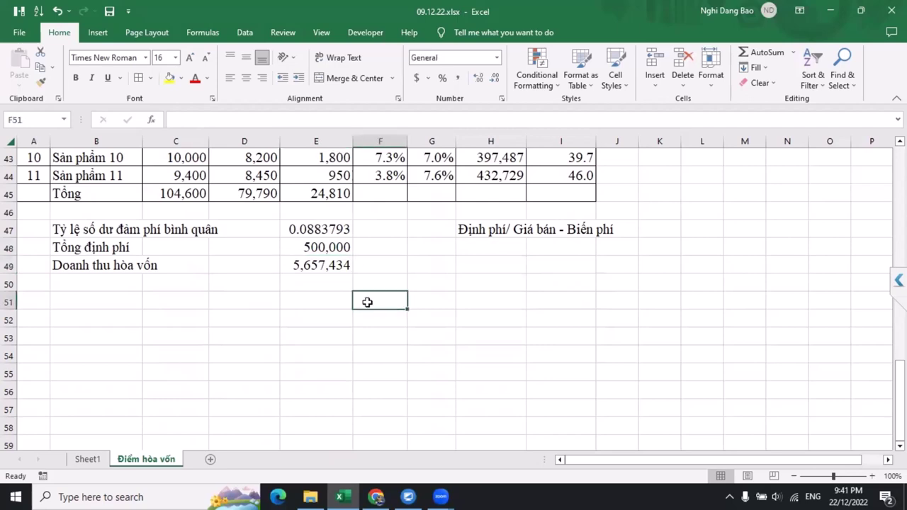
{"action": "scroll", "coordinate": [369, 298], "scroll_direction": "up", "scroll_amount": 2}
{"action": "scroll", "coordinate": [377, 282], "scroll_direction": "up", "scroll_amount": 2}
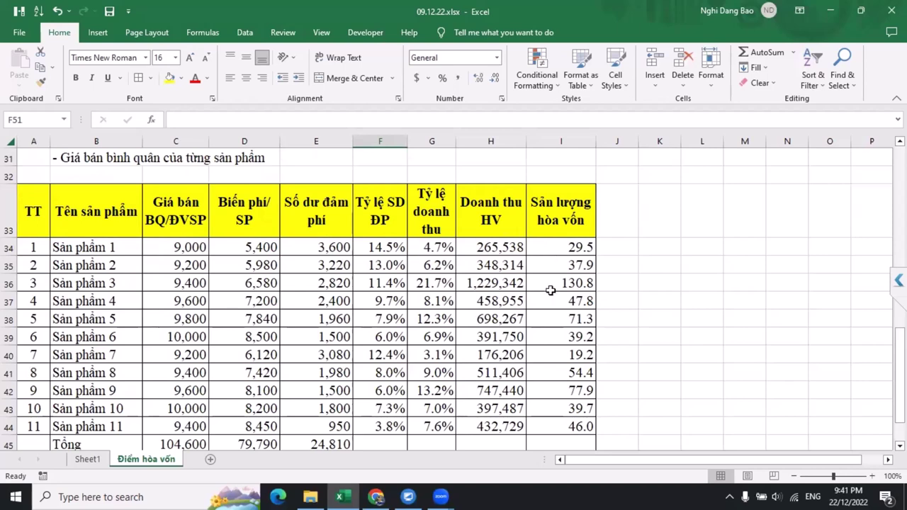
{"action": "left_click", "coordinate": [493, 316]}
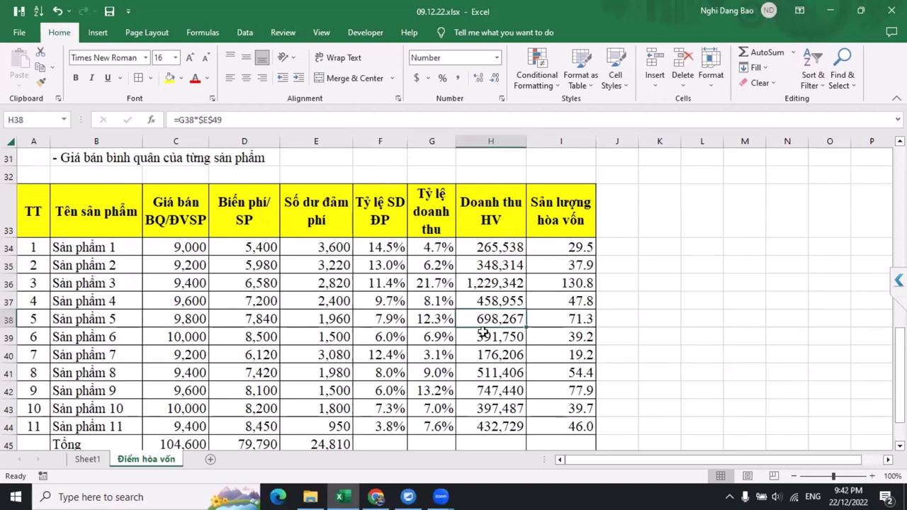
{"action": "scroll", "coordinate": [482, 331], "scroll_direction": "down", "scroll_amount": 3}
{"action": "left_click", "coordinate": [328, 303]}
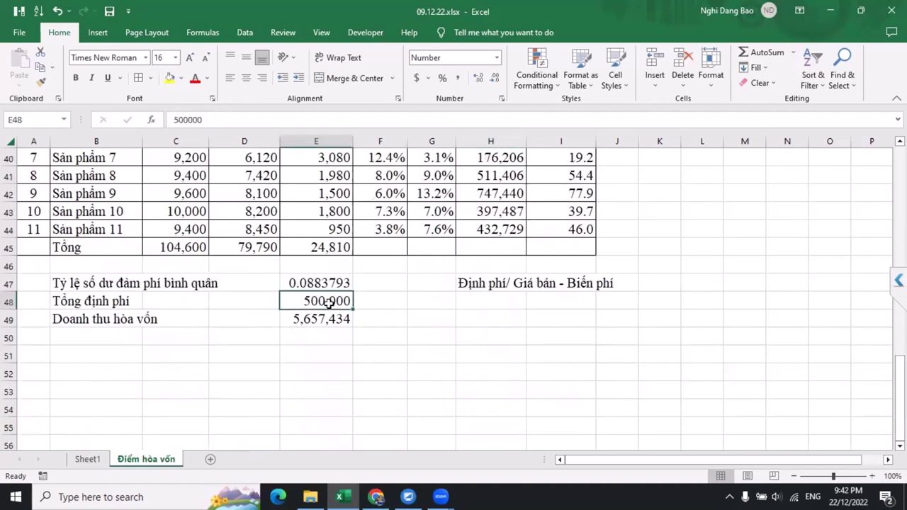
Step: Italicize the two variable-cost sub-items in B29:B30, "+ Giá mua SP" and "+ Biến phí khác dùng chung"
{"action": "scroll", "coordinate": [328, 303], "scroll_direction": "up", "scroll_amount": 8}
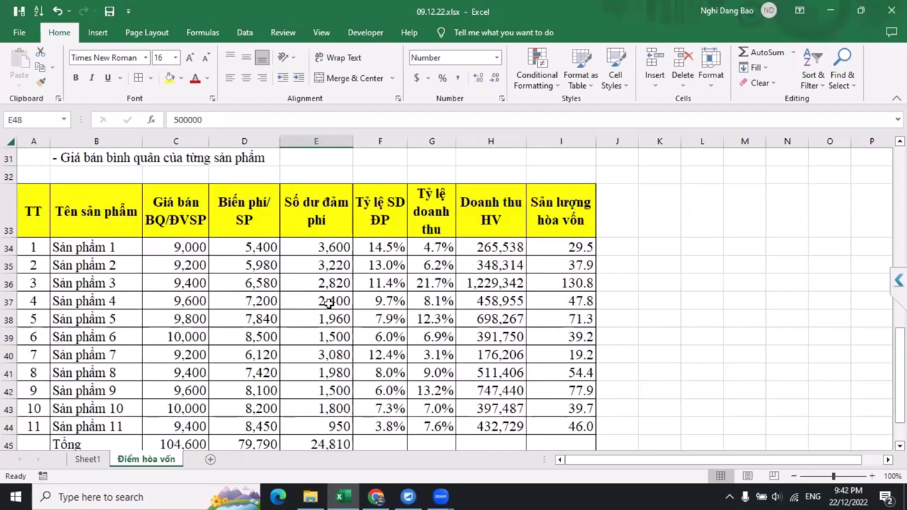
{"action": "left_click", "coordinate": [97, 371]}
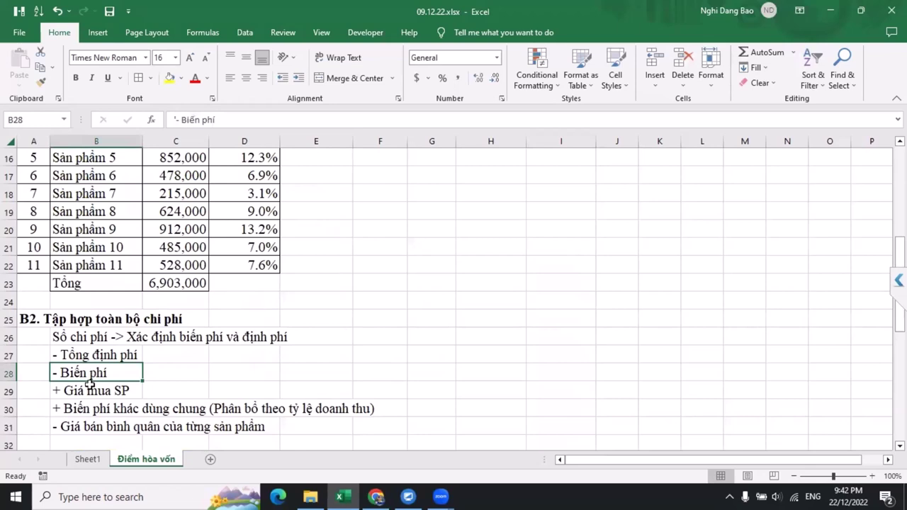
{"action": "left_click", "coordinate": [96, 389]}
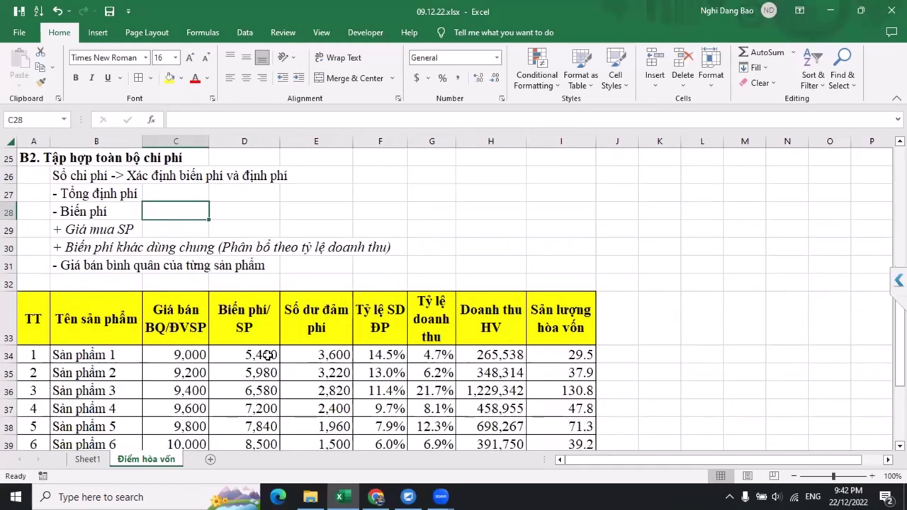
Step: Check the summary values in E47:E49 against the product table, the break-even formulas at the sheet's start and the cost notes
{"action": "scroll", "coordinate": [267, 355], "scroll_direction": "down", "scroll_amount": 6}
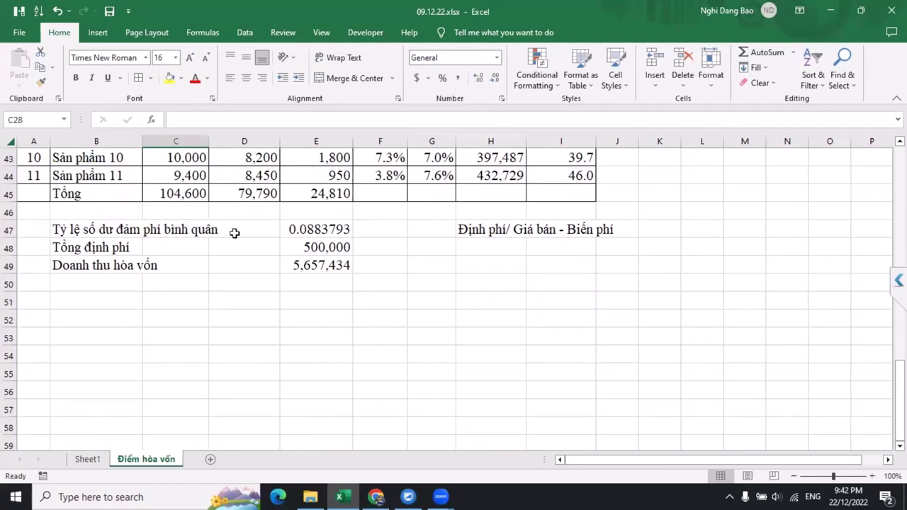
{"action": "left_click", "coordinate": [322, 250]}
{"action": "scroll", "coordinate": [322, 249], "scroll_direction": "up", "scroll_amount": 3}
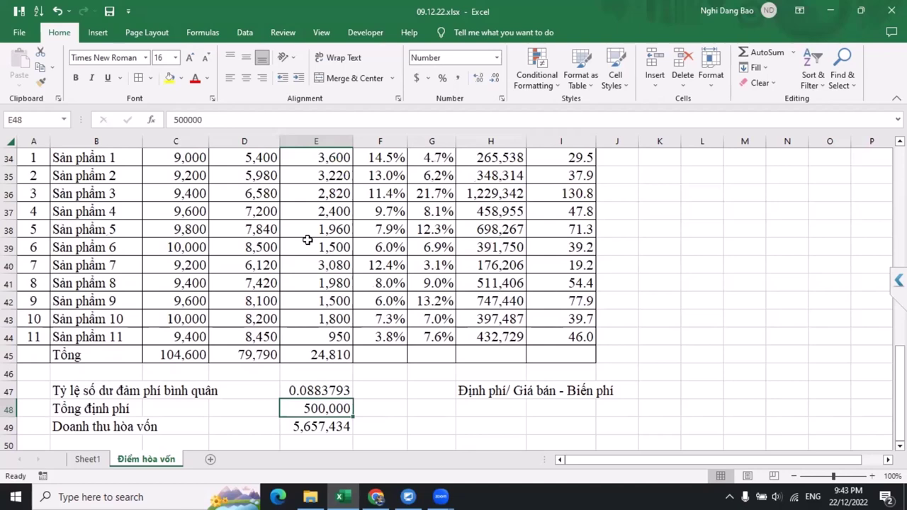
{"action": "left_click", "coordinate": [319, 391]}
{"action": "left_click", "coordinate": [312, 427]}
{"action": "scroll", "coordinate": [318, 407], "scroll_direction": "up", "scroll_amount": 11}
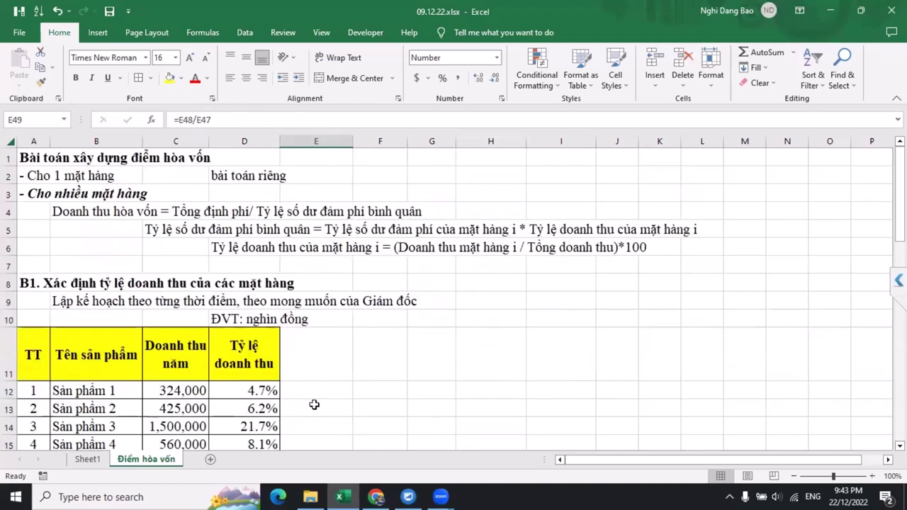
{"action": "scroll", "coordinate": [314, 405], "scroll_direction": "down", "scroll_amount": 6}
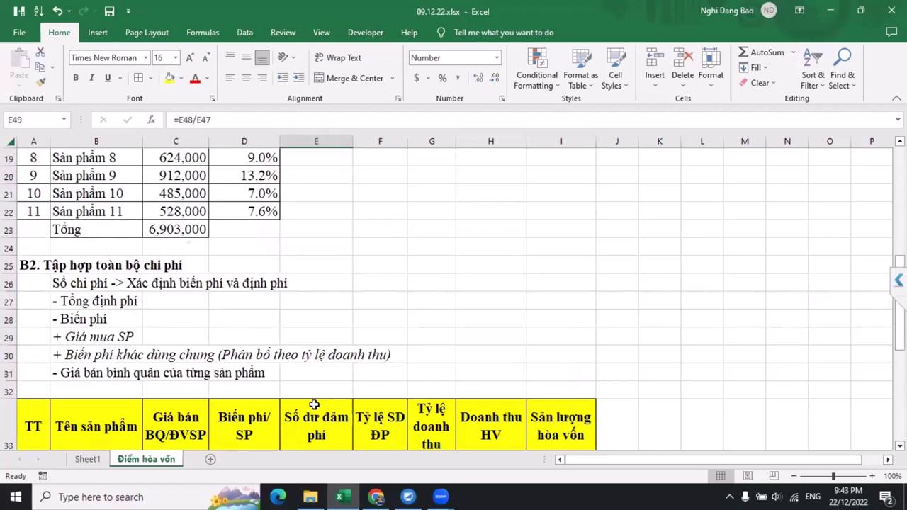
Step: Open Sheet1 and review its outline of accounting data, revenue and cost classification, and business performance evaluation
{"action": "left_click", "coordinate": [88, 459]}
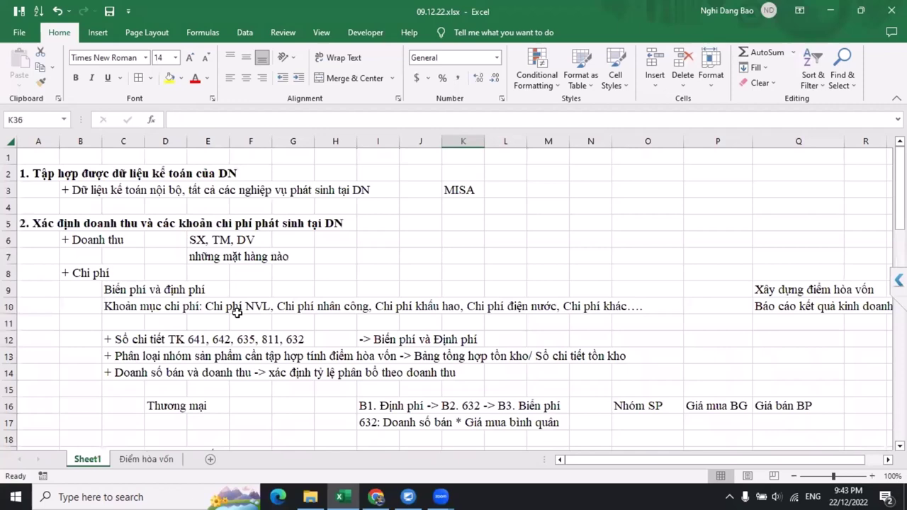
{"action": "scroll", "coordinate": [237, 313], "scroll_direction": "down", "scroll_amount": 2}
{"action": "scroll", "coordinate": [237, 312], "scroll_direction": "down", "scroll_amount": 3}
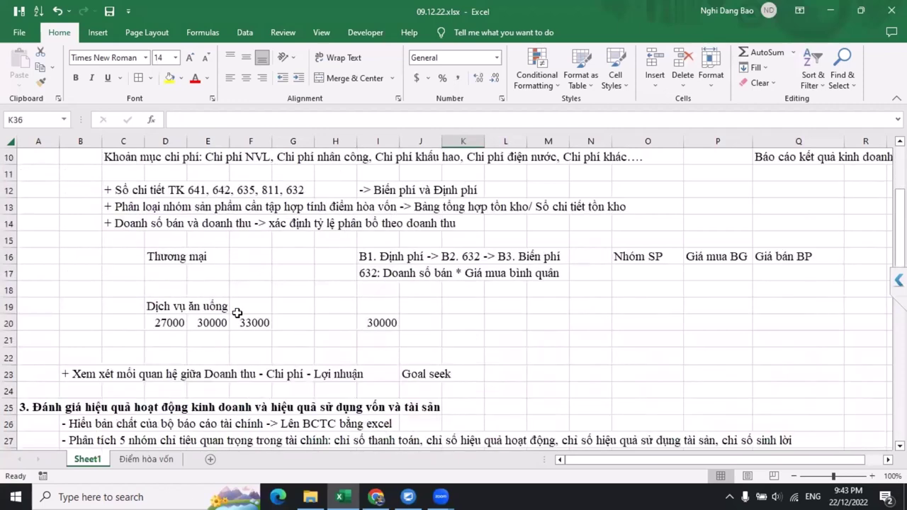